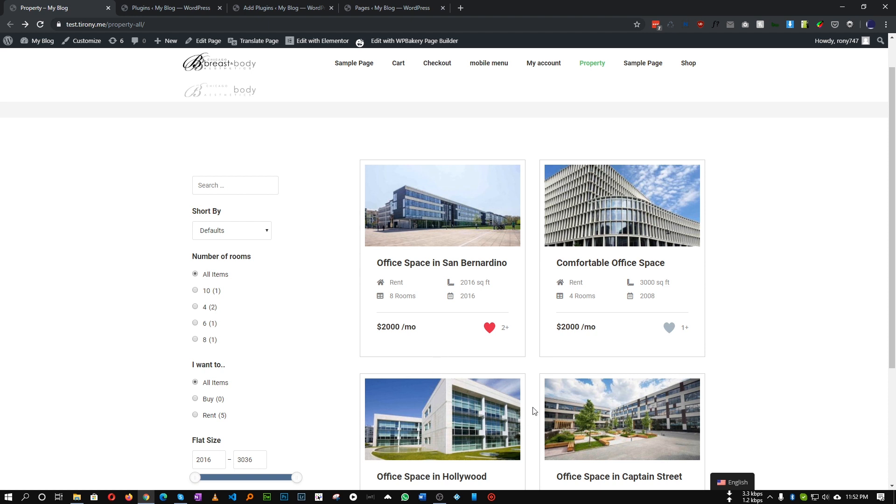
# Step: Examine the rent type, room count and floor area on the Office Space in San Bernardino listing
pyautogui.doubleClick(396, 282)
pyautogui.moveTo(419, 297); pyautogui.dragTo(390, 298)
pyautogui.moveTo(491, 283); pyautogui.dragTo(458, 287)
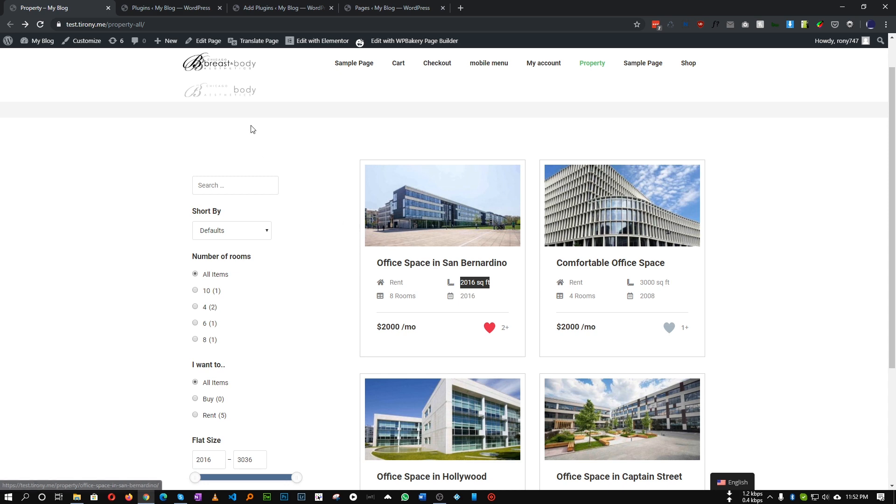
# Step: Review the site's installed plugins and the plugin directory results for "custom"
pyautogui.click(177, 5)
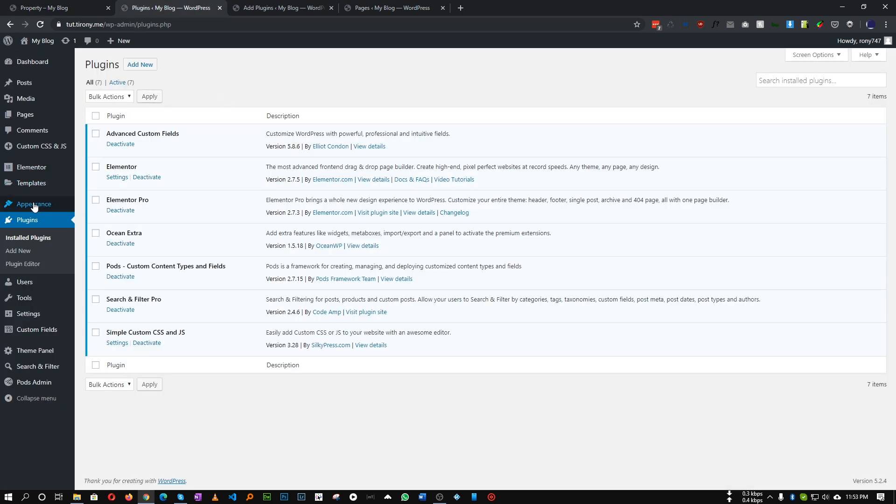
pyautogui.moveTo(60, 211)
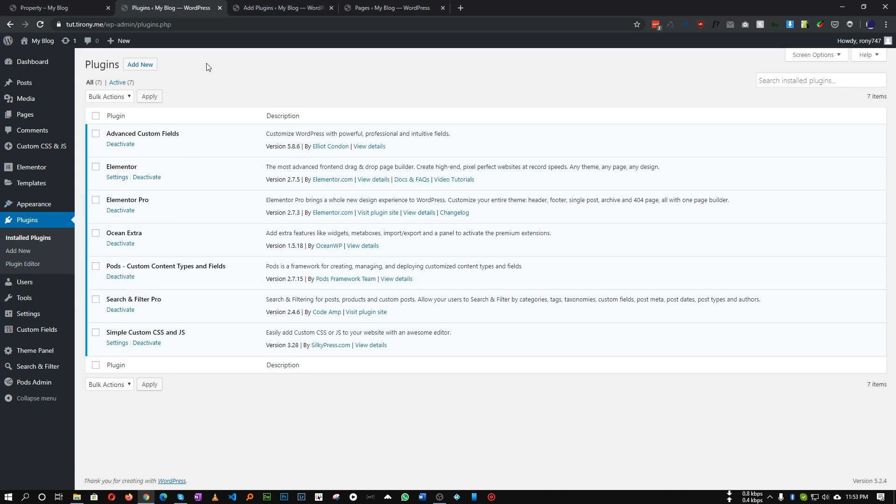
pyautogui.hotkey('ctrl', 'Tab')
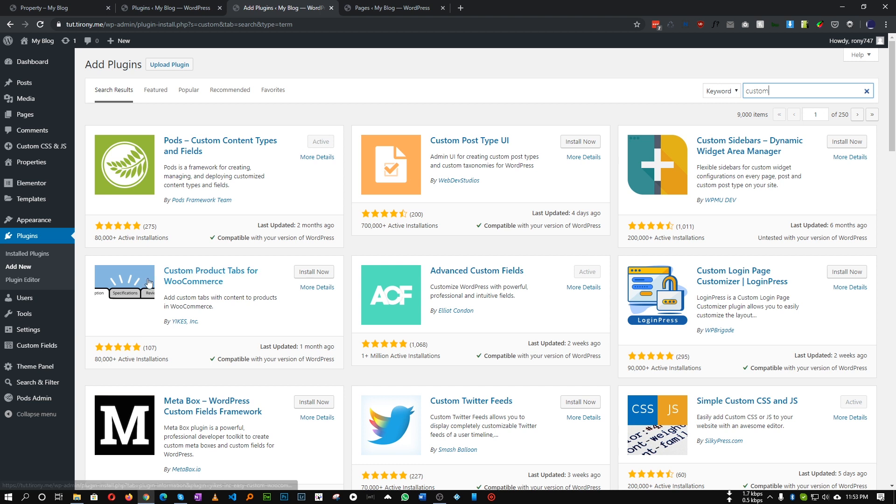
# Step: Reload the admin page and start creating an entirely new content type in Pods Admin
pyautogui.moveTo(43, 404)
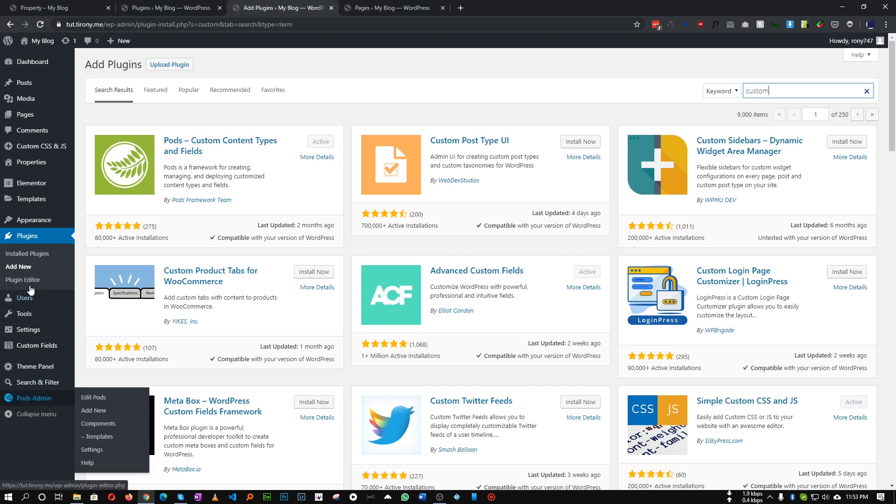
pyautogui.press('F5')
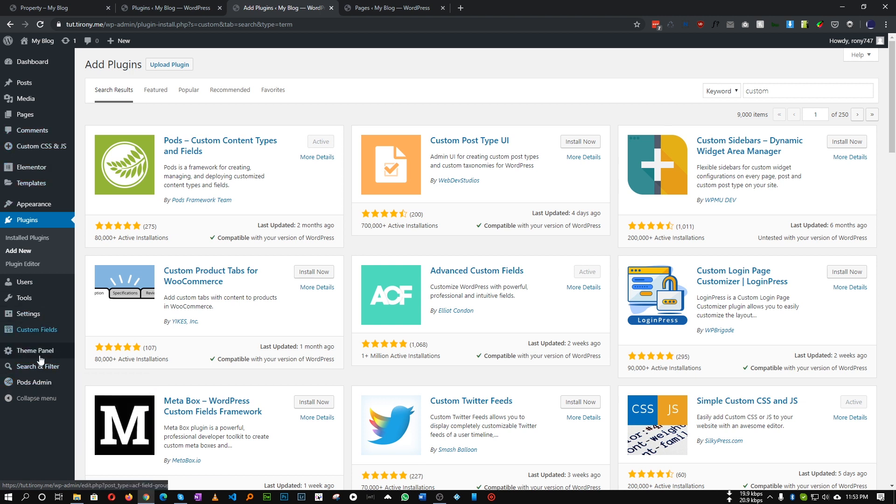
pyautogui.moveTo(23, 387)
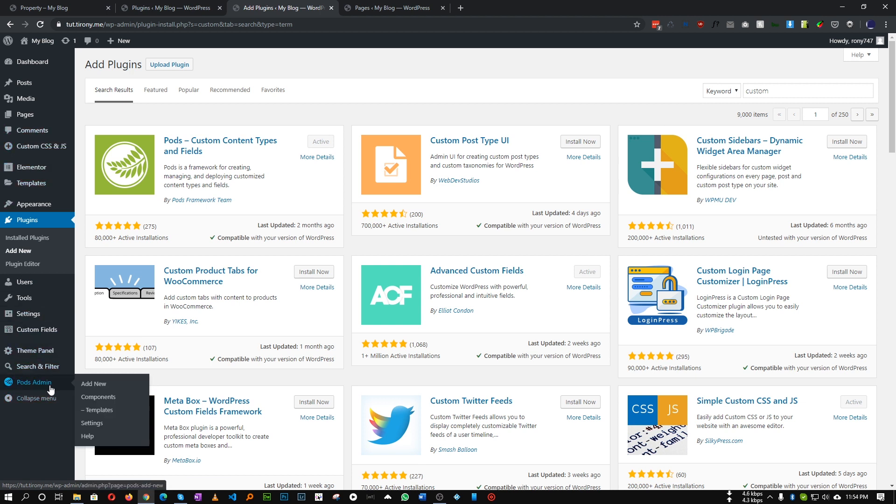
pyautogui.click(94, 384)
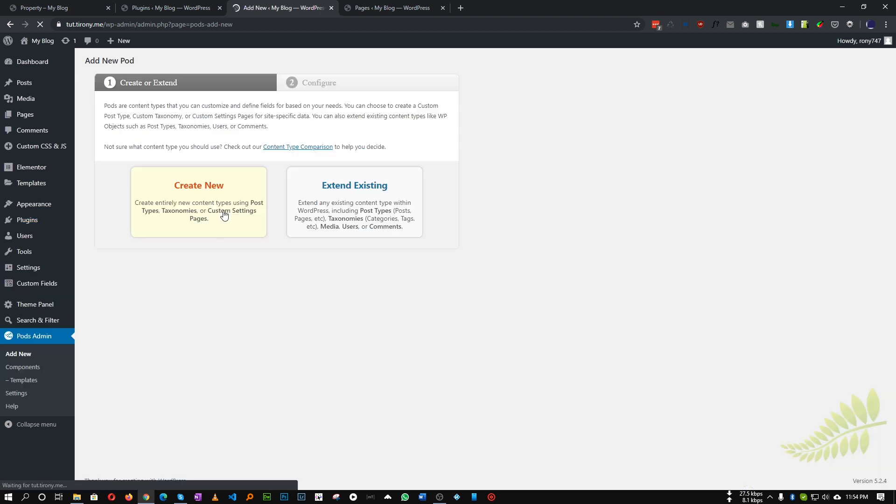
pyautogui.click(180, 192)
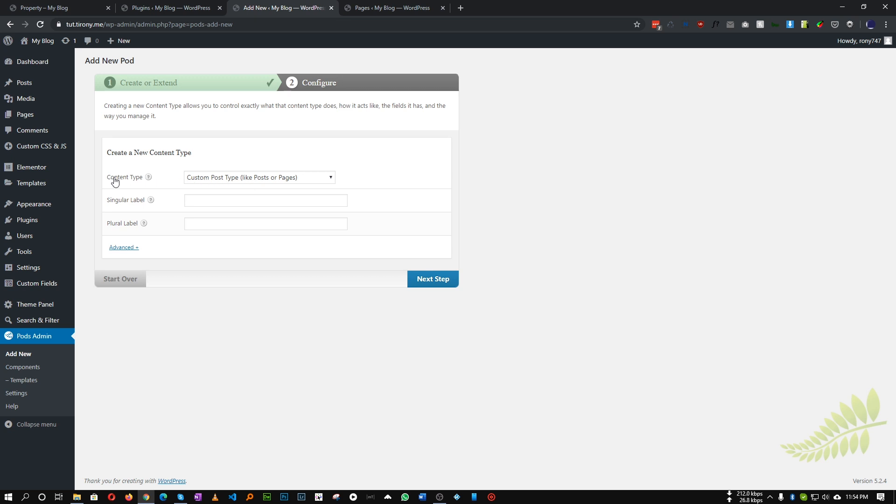
# Step: Set the singular label of the new custom post type to Property
pyautogui.click(205, 200)
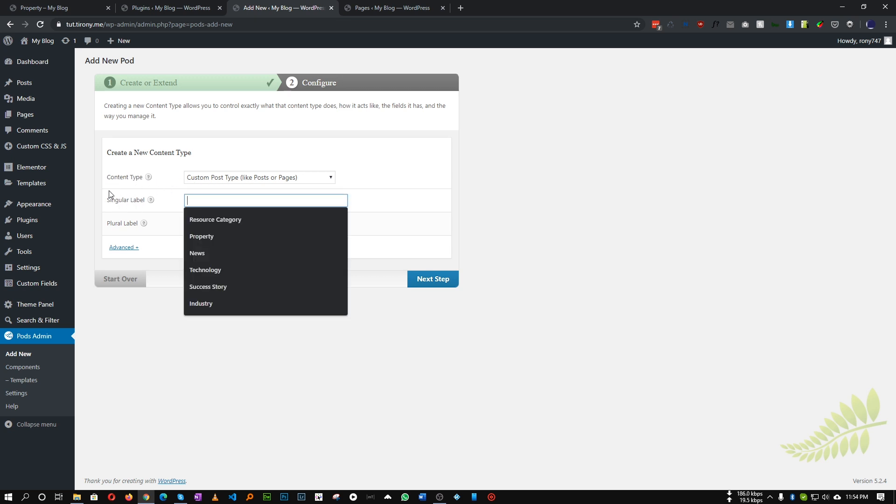
pyautogui.click(150, 242)
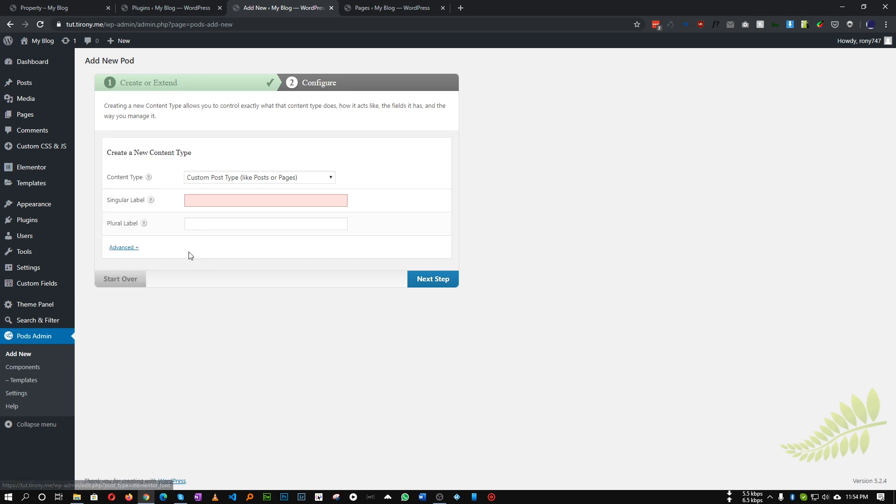
pyautogui.click(208, 203)
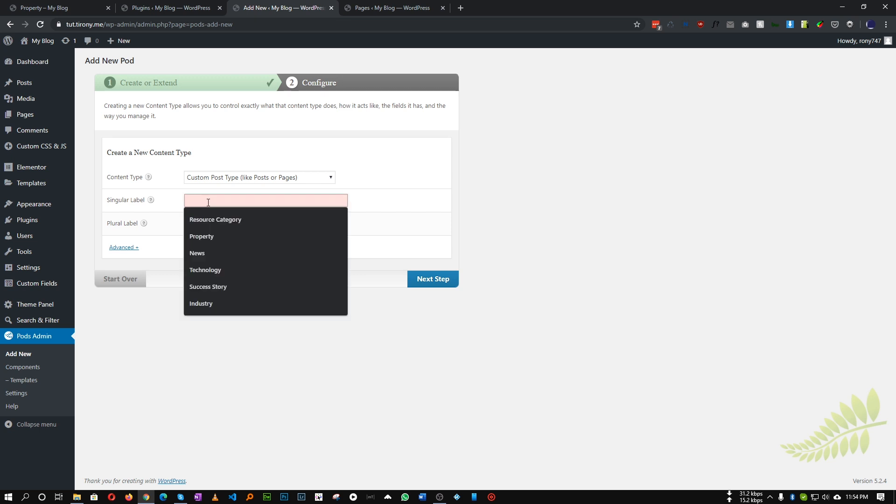
pyautogui.click(211, 236)
pyautogui.moveTo(183, 200); pyautogui.dragTo(134, 206)
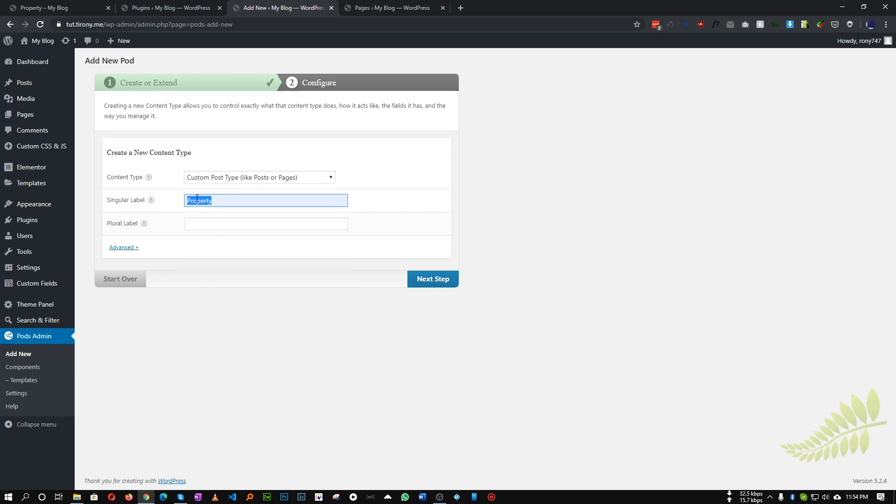
pyautogui.moveTo(217, 200); pyautogui.dragTo(156, 204)
# Step: Set the plural label to Properties and create the pod
pyautogui.click(187, 223)
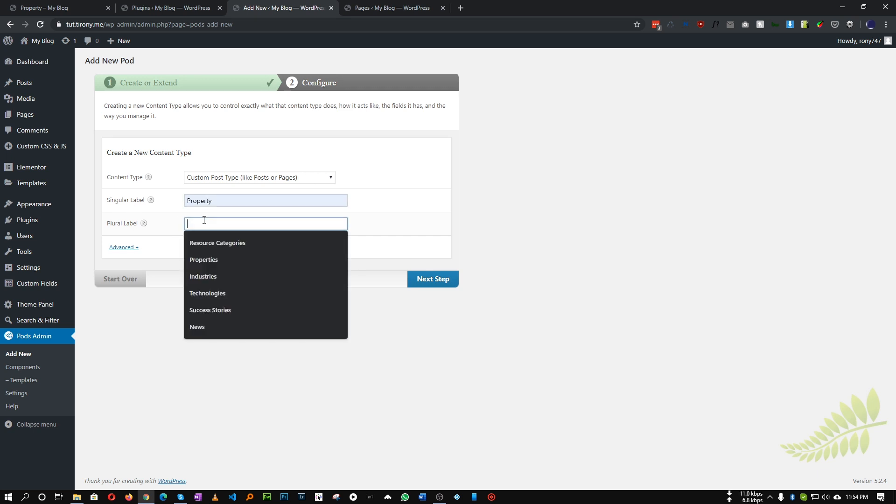
pyautogui.click(202, 261)
pyautogui.moveTo(232, 222); pyautogui.dragTo(211, 216)
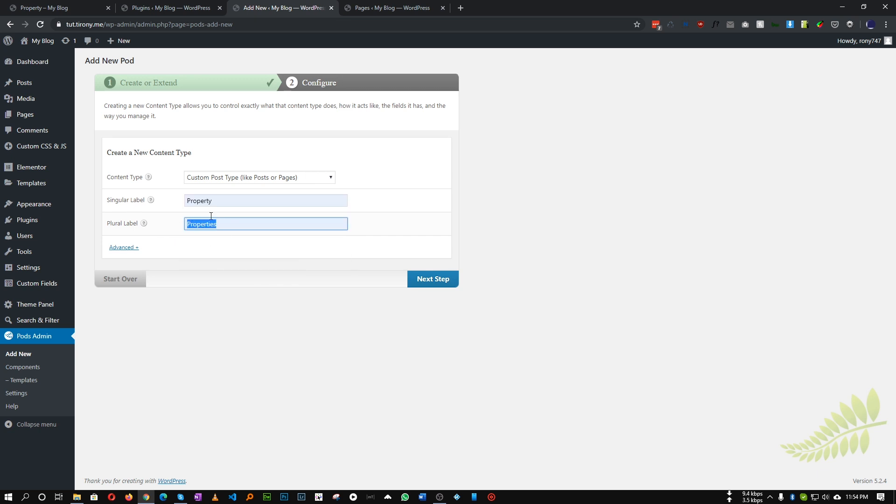
pyautogui.click(426, 280)
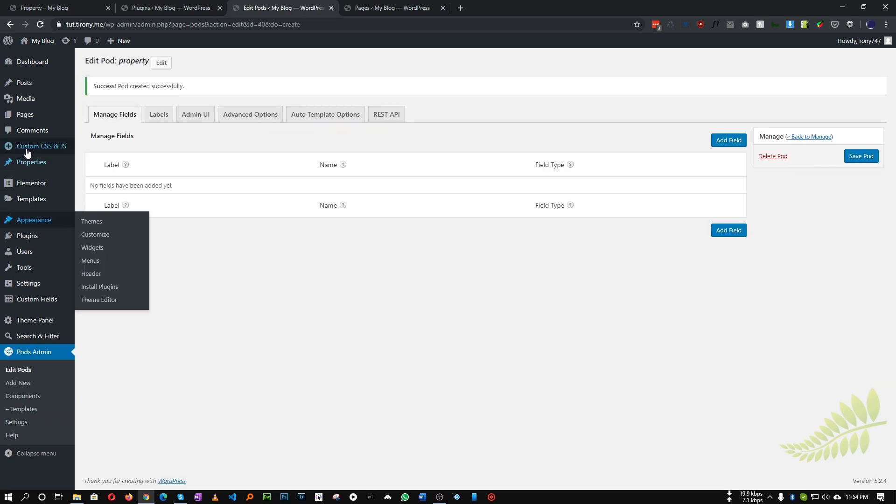
# Step: Open the property pod's Admin UI settings and follow the Menu Icon help to the Dashicons reference
pyautogui.moveTo(32, 170)
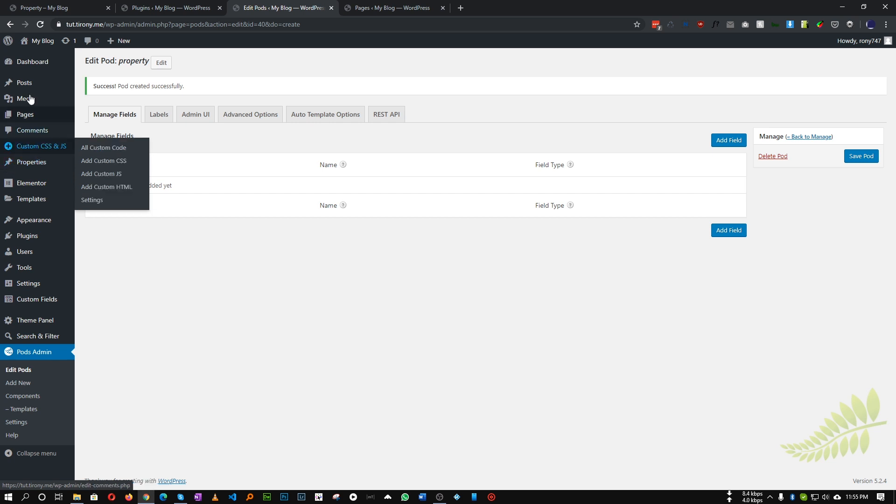
pyautogui.moveTo(7, 84)
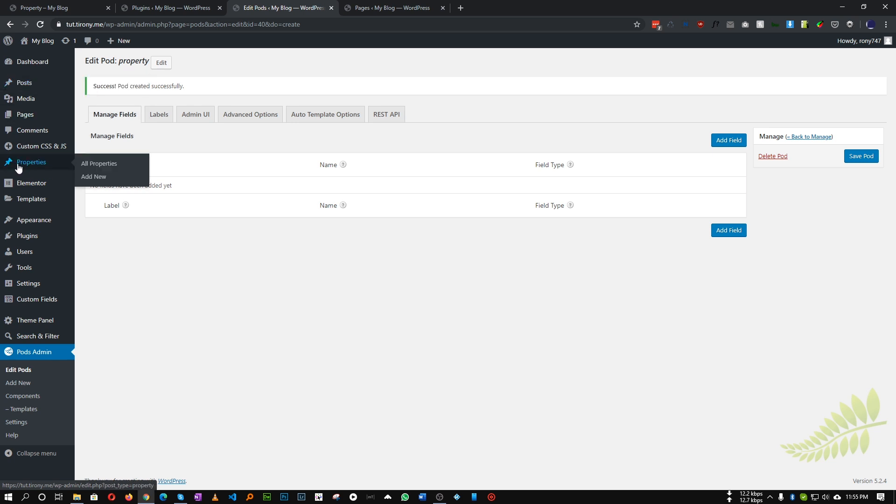
pyautogui.click(192, 121)
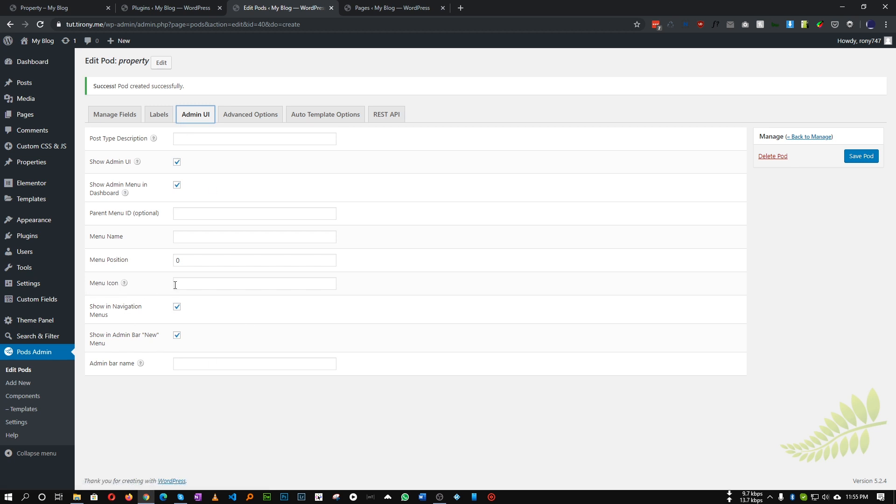
pyautogui.click(196, 283)
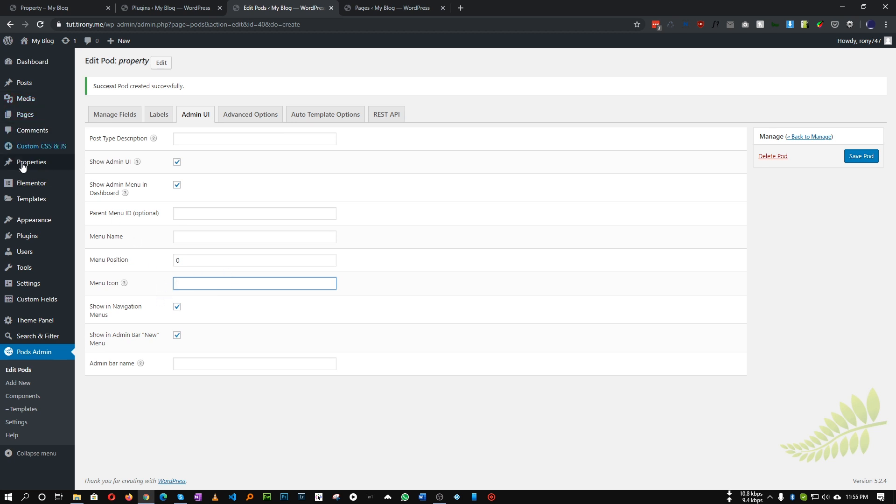
pyautogui.moveTo(18, 252)
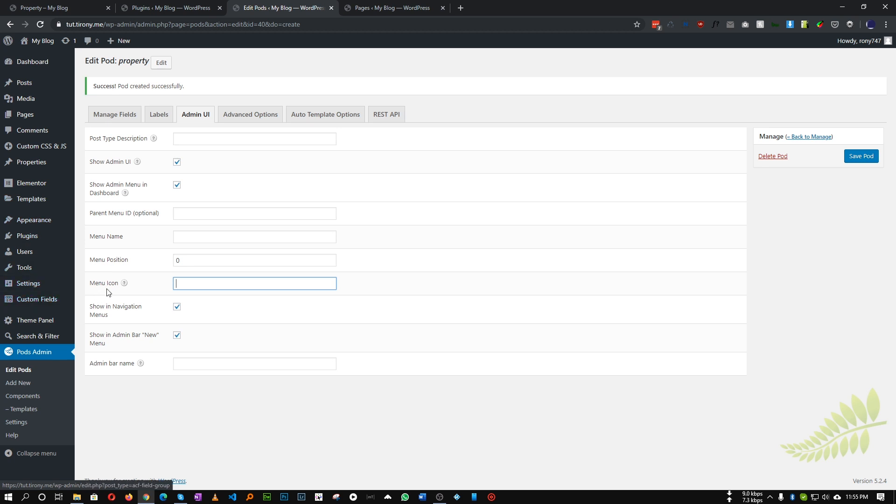
pyautogui.moveTo(125, 285)
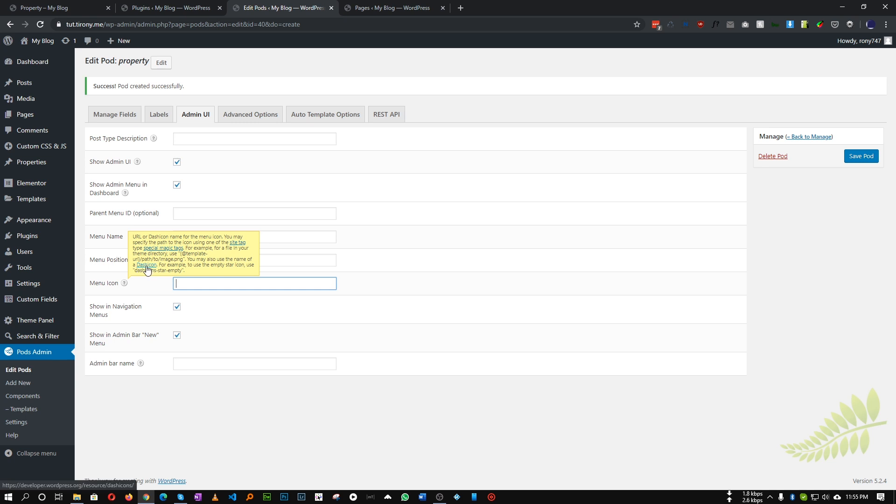
pyautogui.click(145, 265)
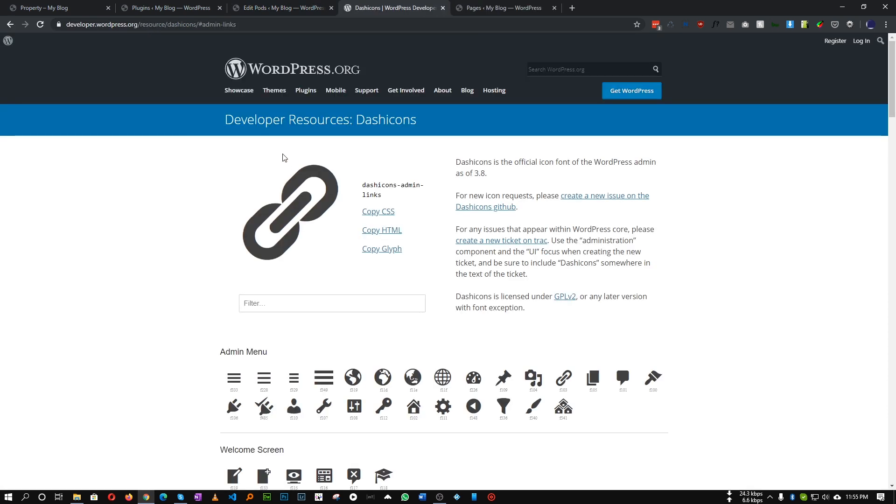
# Step: Find the store icon in the Misc group of Dashicons and copy its name, dashicons-store
pyautogui.scroll(-6, 251, 157)
pyautogui.scroll(-15, 251, 157)
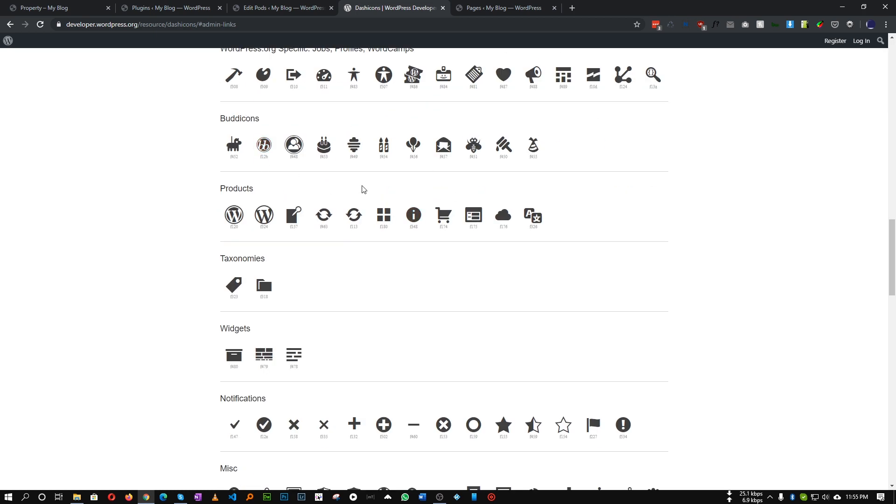
pyautogui.scroll(-5, 368, 190)
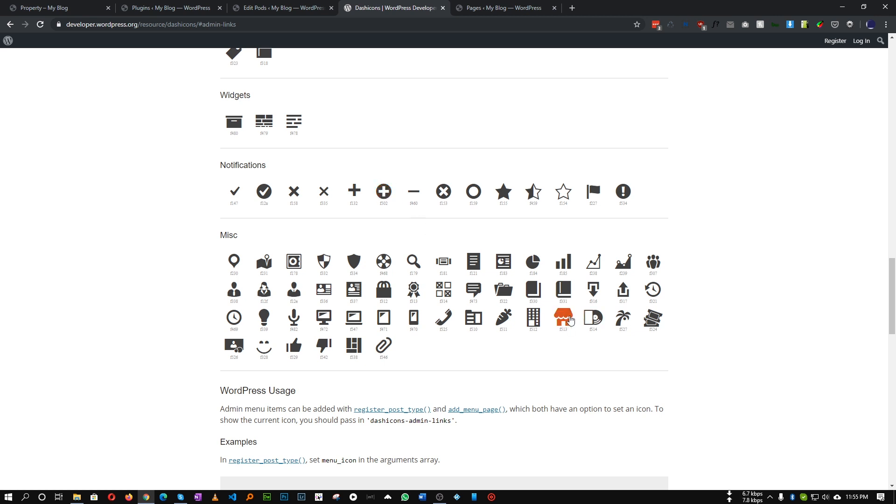
pyautogui.click(565, 322)
pyautogui.scroll(3, 441, 219)
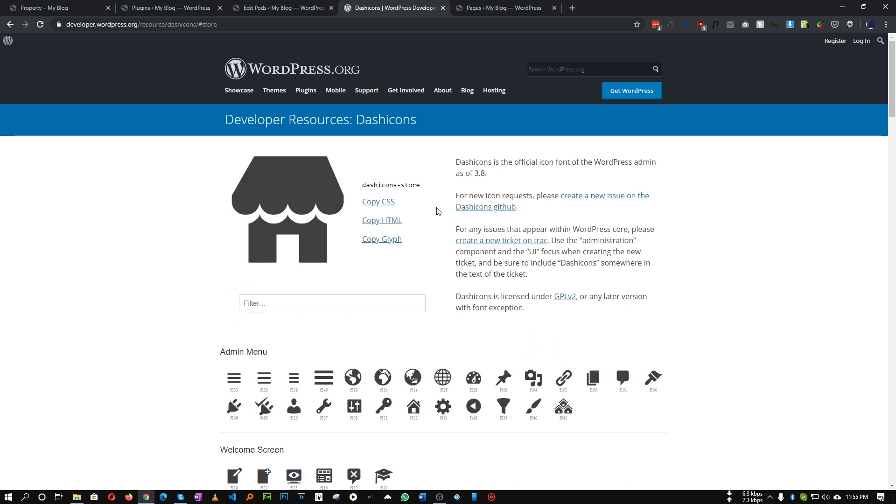
pyautogui.moveTo(363, 185)
pyautogui.mouseDown()
pyautogui.moveTo(426, 188)
pyautogui.moveTo(362, 185)
pyautogui.mouseUp()
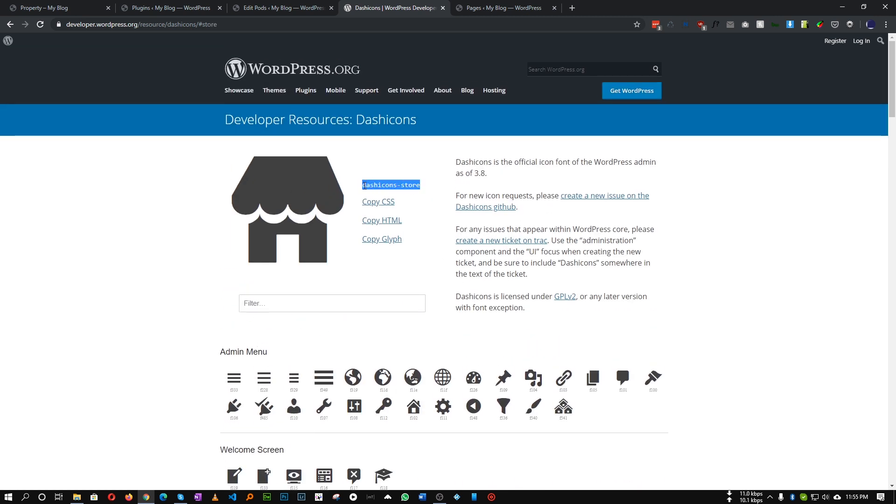
pyautogui.rightClick(381, 182)
pyautogui.click(397, 192)
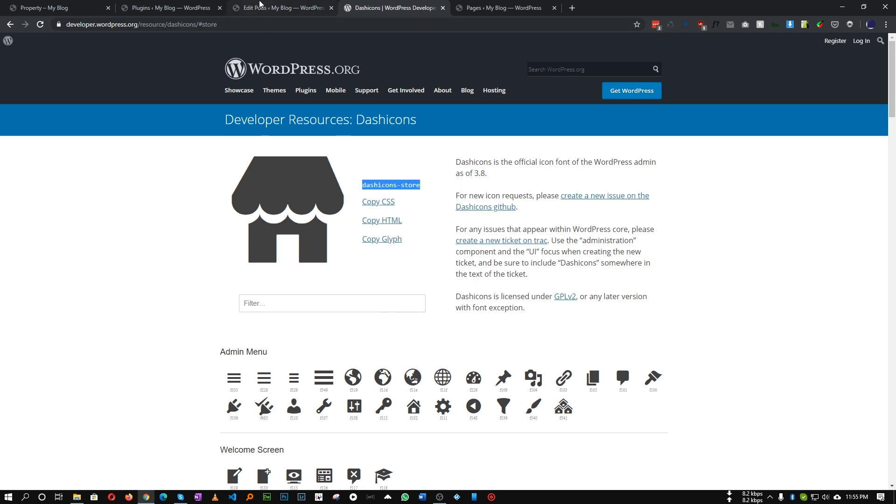
# Step: Set the property pod's menu icon to dashicons-store and save the pod
pyautogui.click(280, 8)
pyautogui.click(193, 288)
pyautogui.rightClick(218, 292)
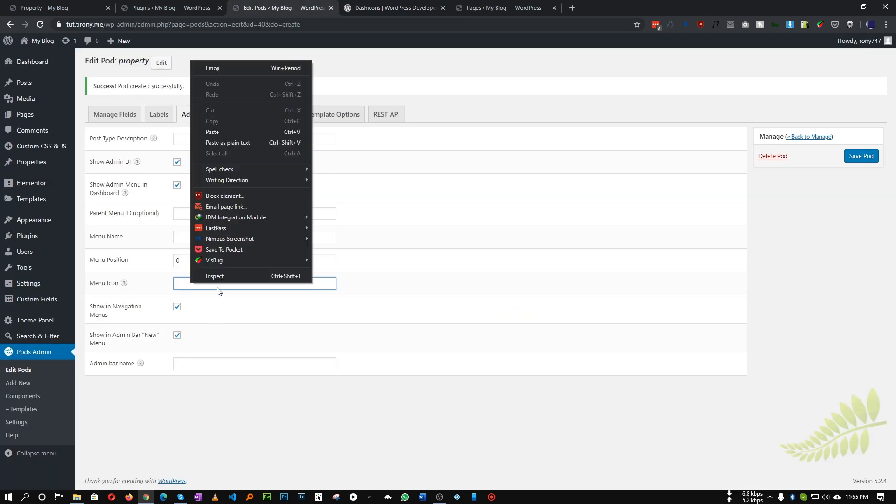
pyautogui.click(219, 132)
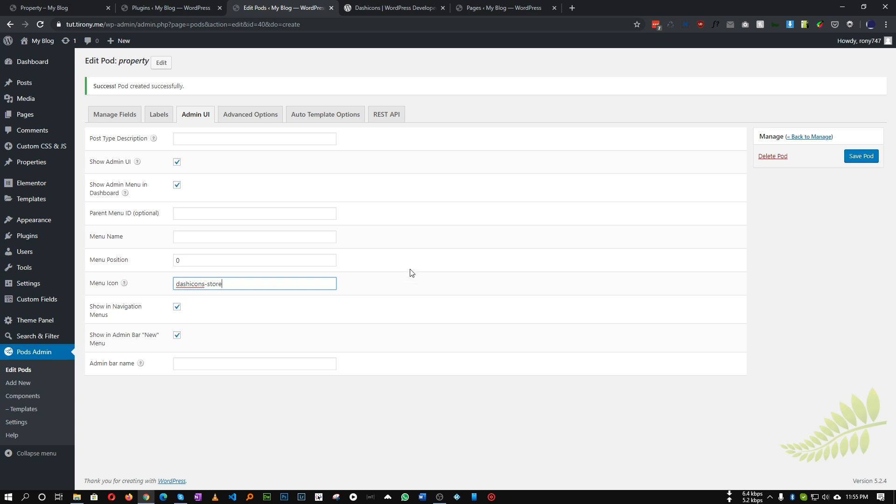
pyautogui.click(860, 156)
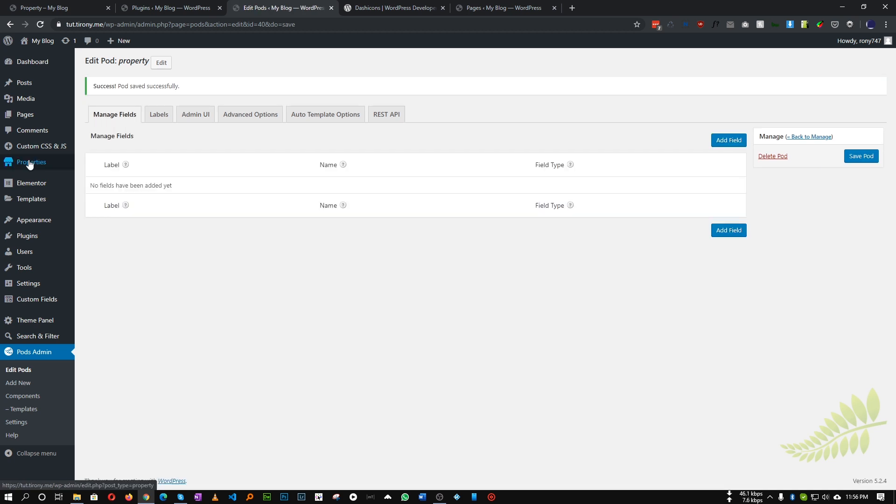
# Step: Inspect the title and content fields of a blank new property entry and compare them with the demo Property page
pyautogui.moveTo(22, 168)
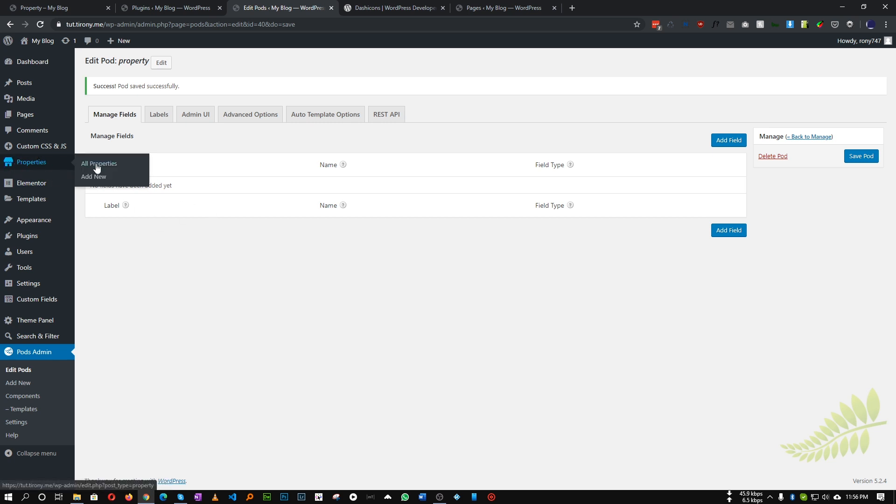
pyautogui.click(105, 180)
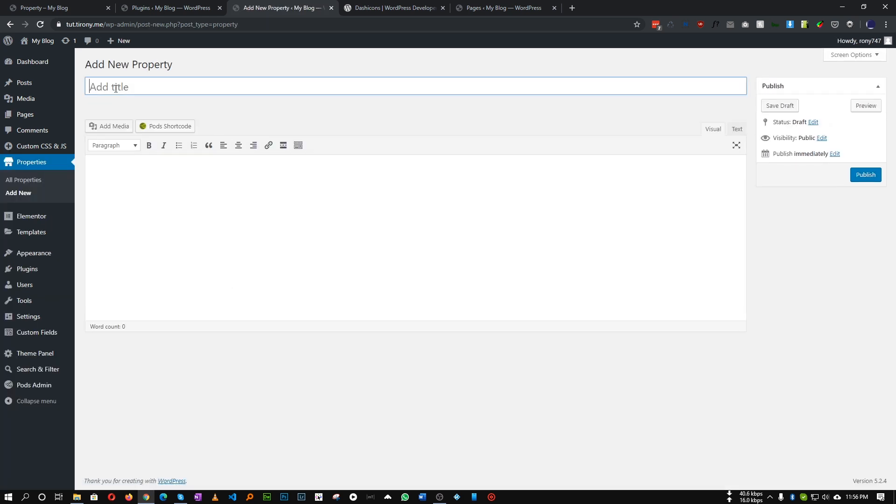
pyautogui.moveTo(107, 86); pyautogui.dragTo(216, 124)
pyautogui.click(224, 213)
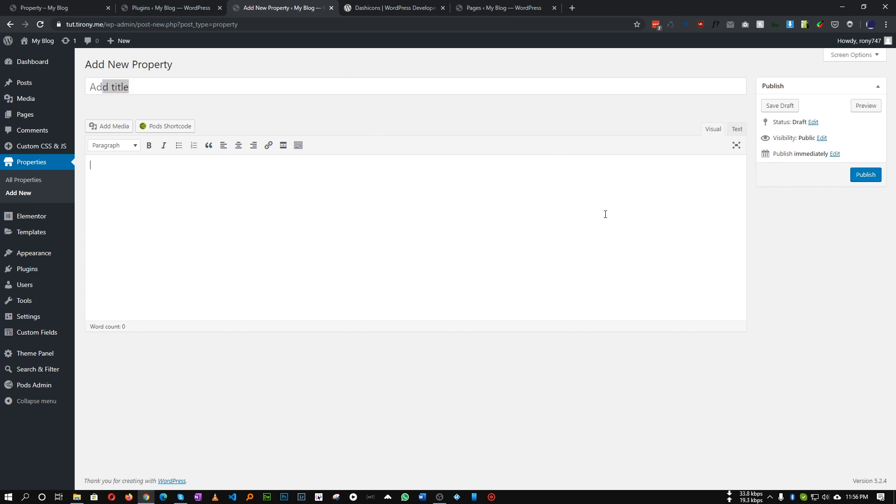
pyautogui.click(60, 7)
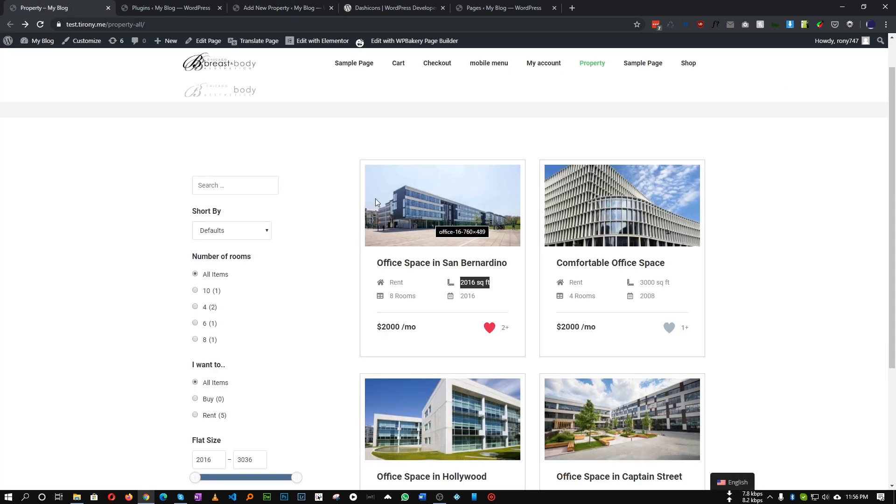
# Step: Enable Featured Image support in the property pod's advanced options and save the pod
pyautogui.click(255, 6)
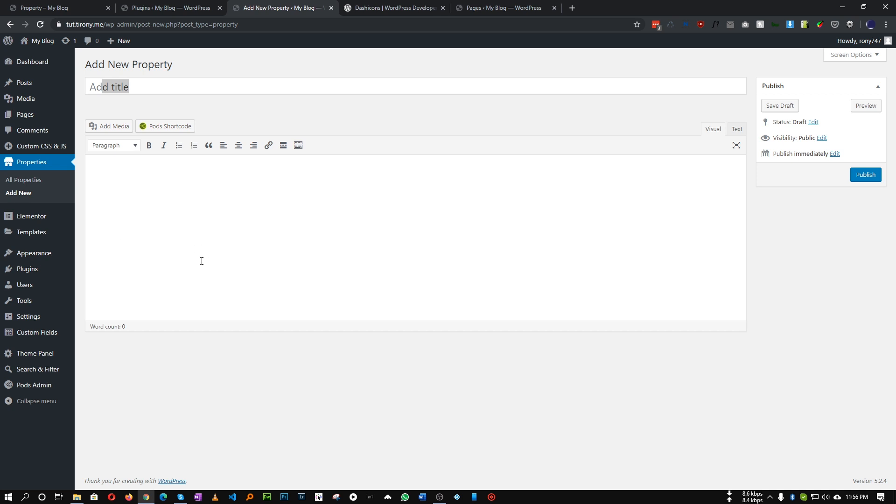
pyautogui.moveTo(28, 390)
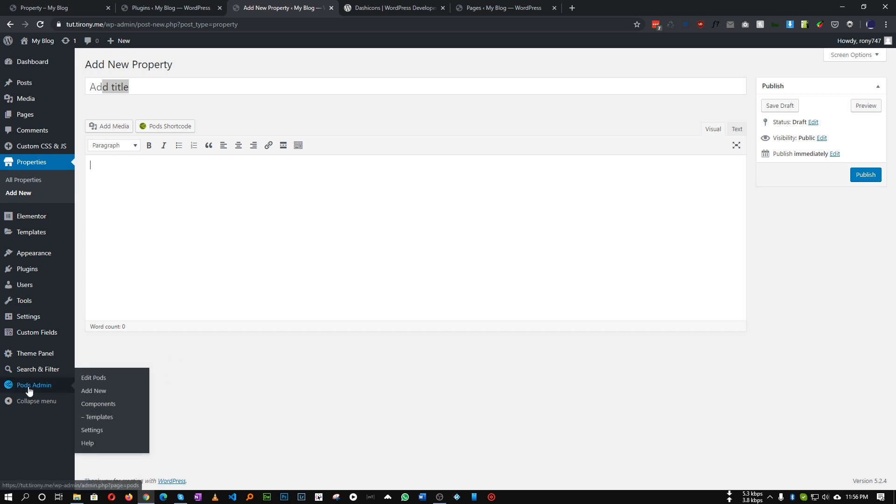
pyautogui.click(98, 379)
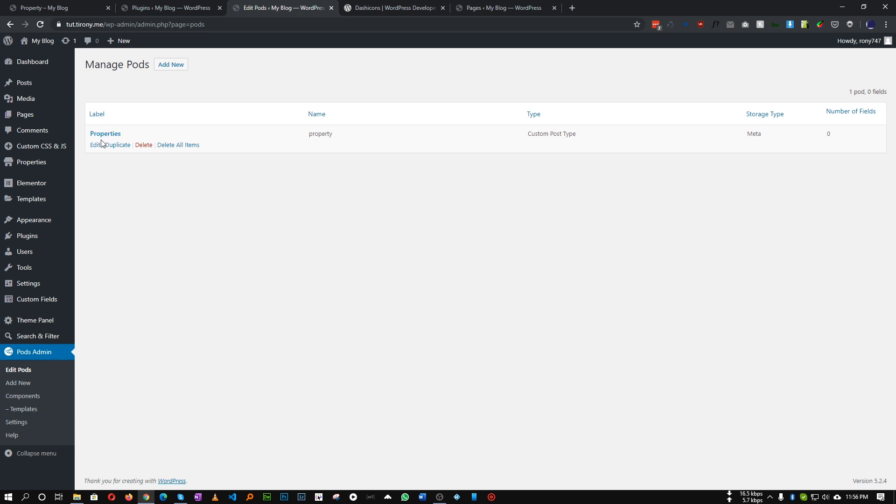
pyautogui.click(95, 144)
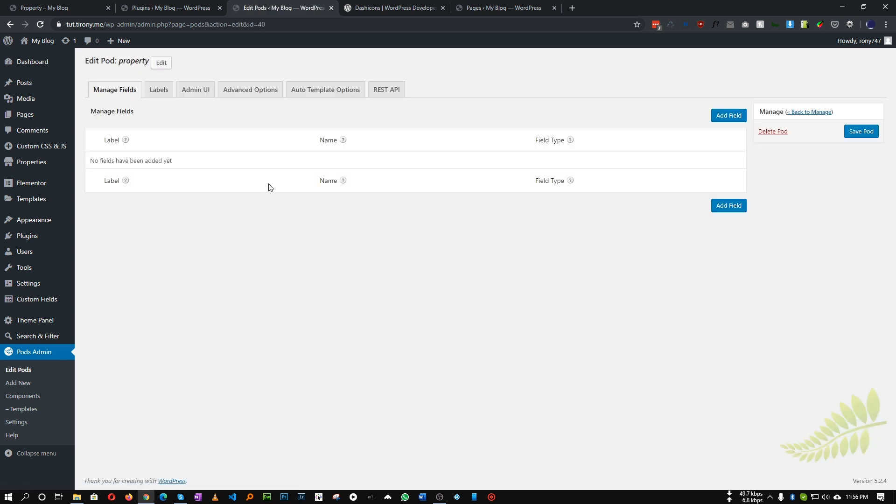
pyautogui.click(250, 94)
pyautogui.scroll(-6, 270, 184)
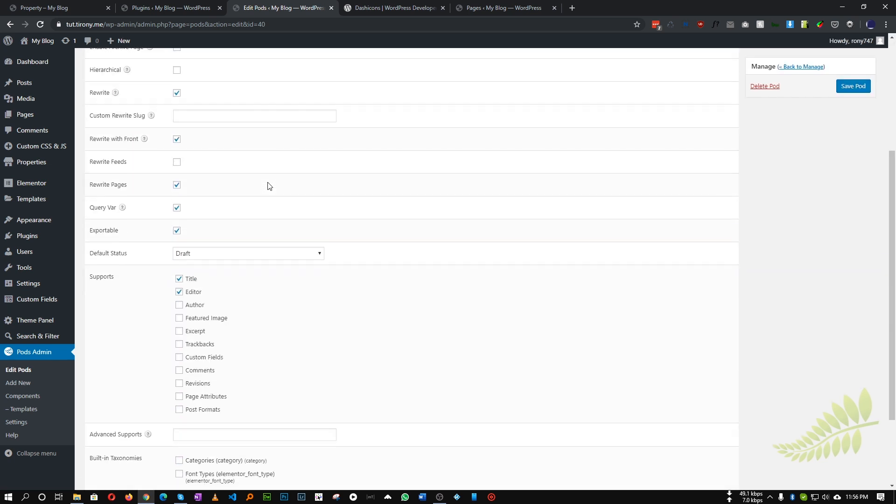
pyautogui.moveTo(120, 187); pyautogui.dragTo(90, 182)
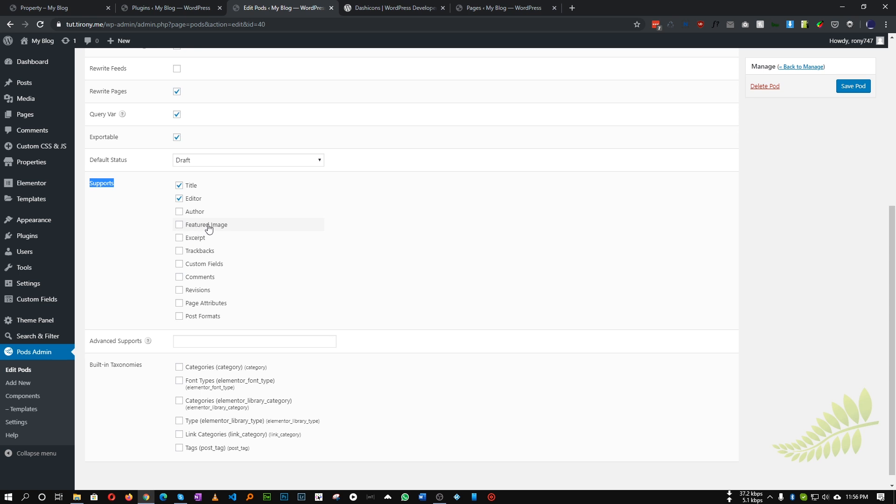
pyautogui.click(183, 225)
pyautogui.click(844, 87)
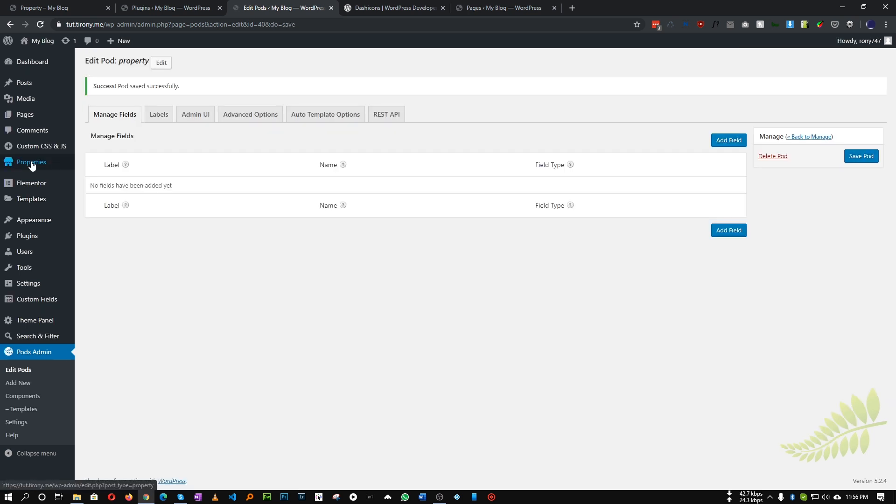
# Step: Open a blank new property entry and review the rent, rooms and year details on the demo Property page
pyautogui.moveTo(32, 166)
pyautogui.click(85, 178)
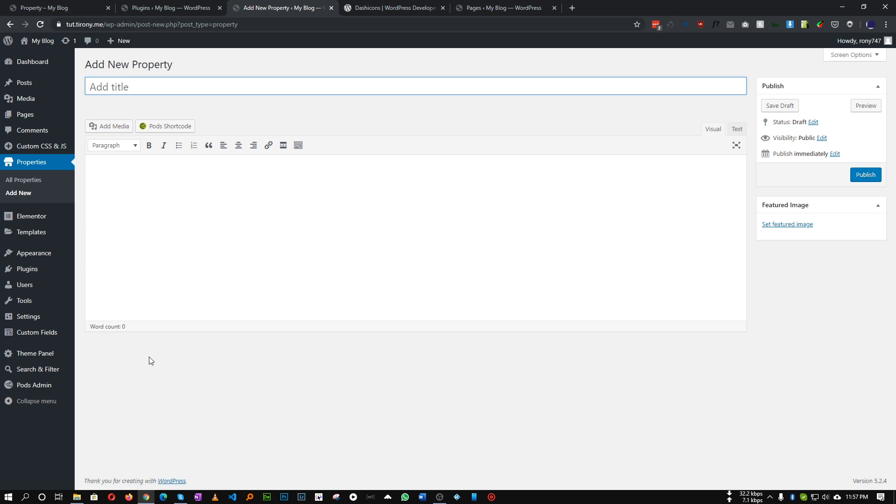
pyautogui.hotkey('ctrl', '1')
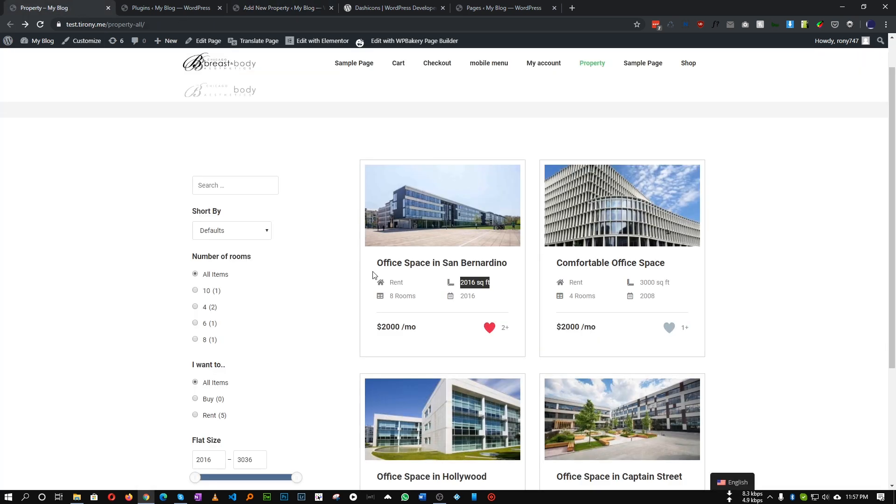
pyautogui.doubleClick(395, 281)
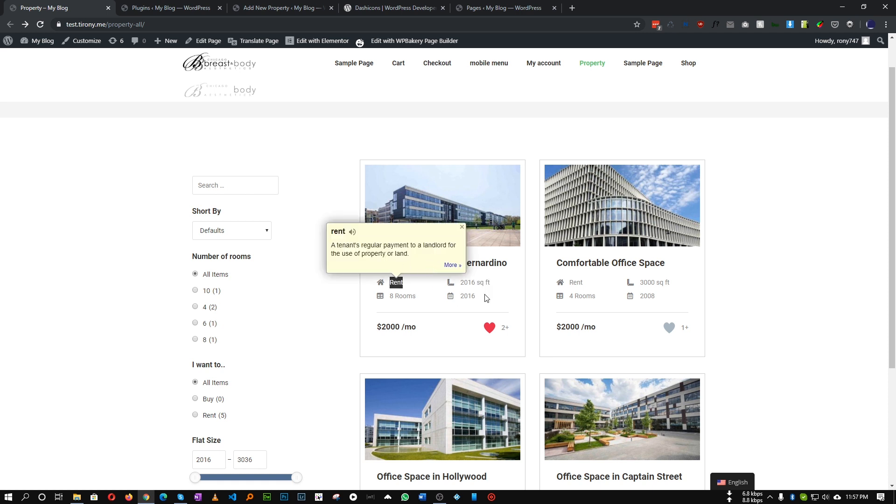
pyautogui.doubleClick(405, 296)
pyautogui.click(470, 295)
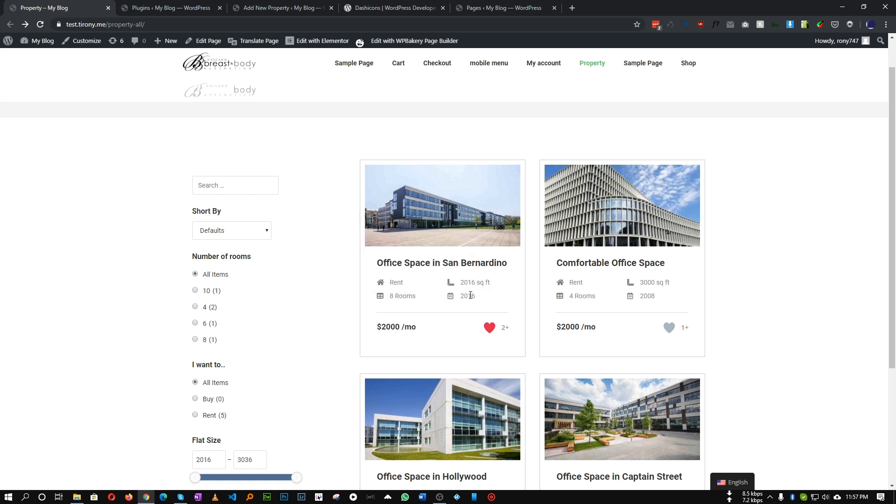
# Step: Examine the Advanced Custom Fields entry in the installed plugins list and compare with the new property form and demo page
pyautogui.click(179, 8)
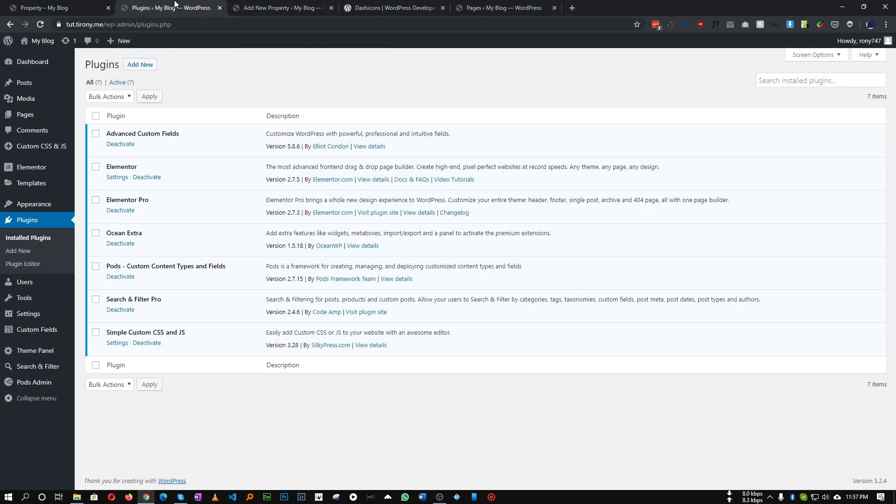
pyautogui.click(243, 5)
pyautogui.click(37, 3)
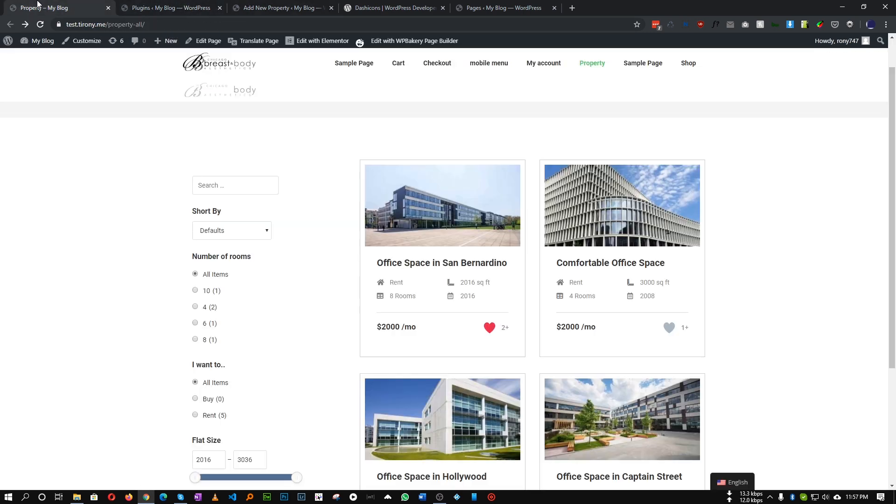
pyautogui.click(199, 4)
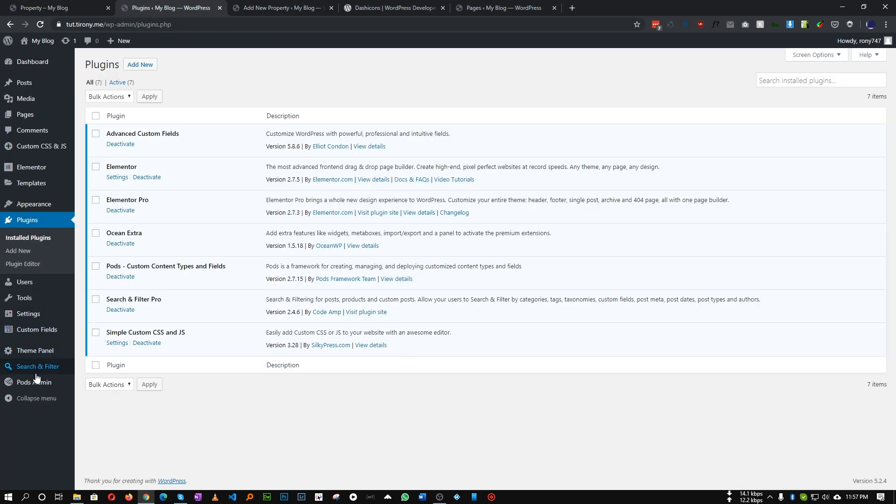
pyautogui.moveTo(18, 380)
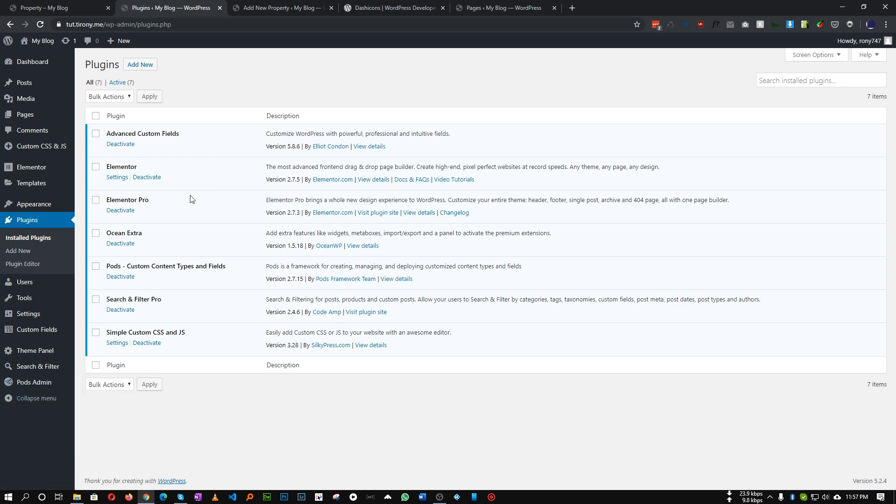
pyautogui.moveTo(178, 133); pyautogui.dragTo(110, 134)
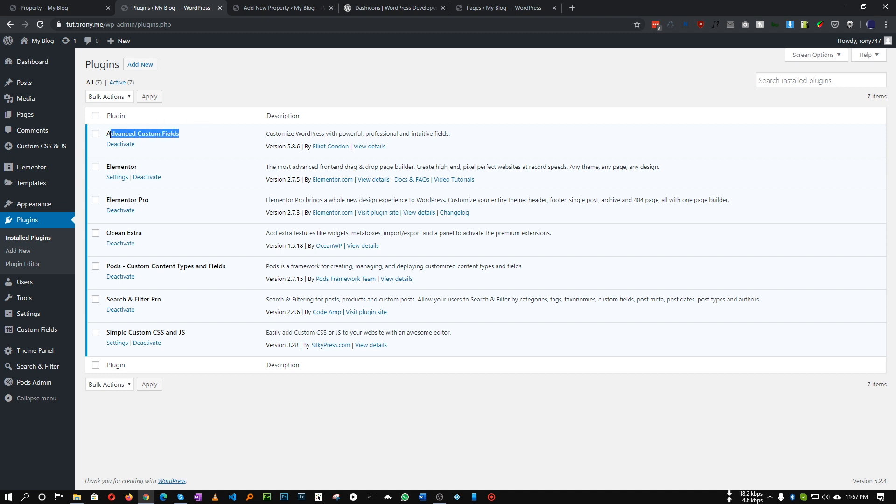
pyautogui.moveTo(185, 137); pyautogui.dragTo(105, 135)
pyautogui.click(164, 135)
pyautogui.tripleClick(165, 135)
pyautogui.click(164, 143)
pyautogui.moveTo(189, 136); pyautogui.dragTo(107, 133)
pyautogui.click(163, 144)
pyautogui.tripleClick(169, 136)
pyautogui.click(179, 149)
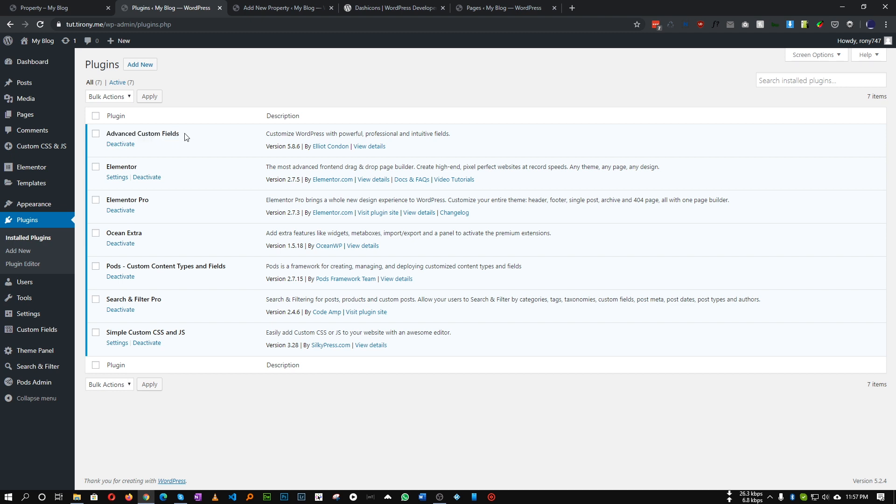
pyautogui.moveTo(186, 136); pyautogui.dragTo(106, 139)
pyautogui.click(180, 143)
pyautogui.moveTo(178, 134); pyautogui.dragTo(106, 136)
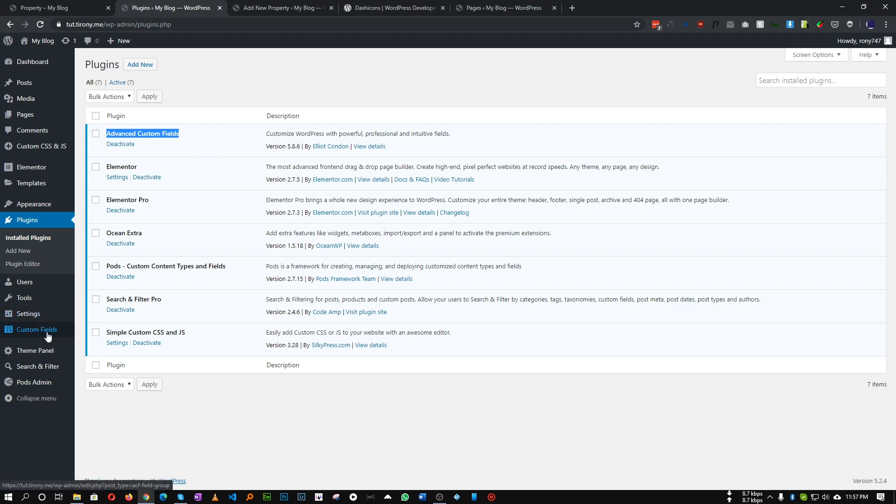
pyautogui.moveTo(47, 335)
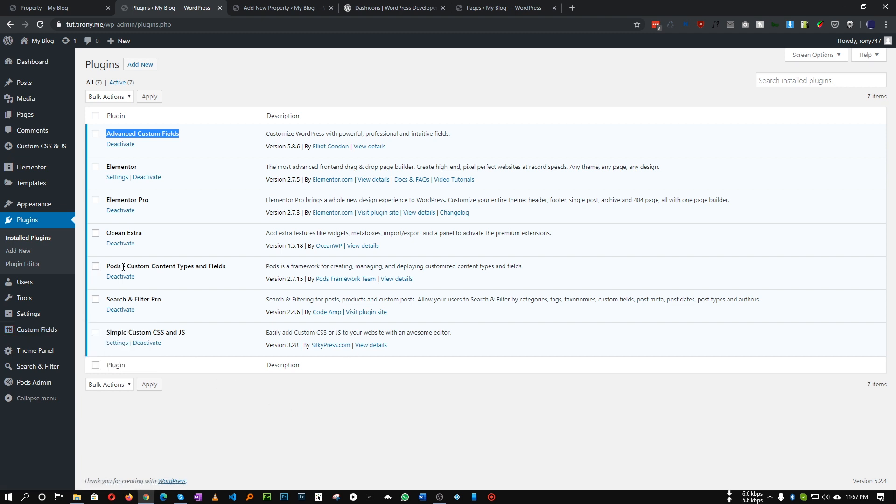
pyautogui.click(261, 8)
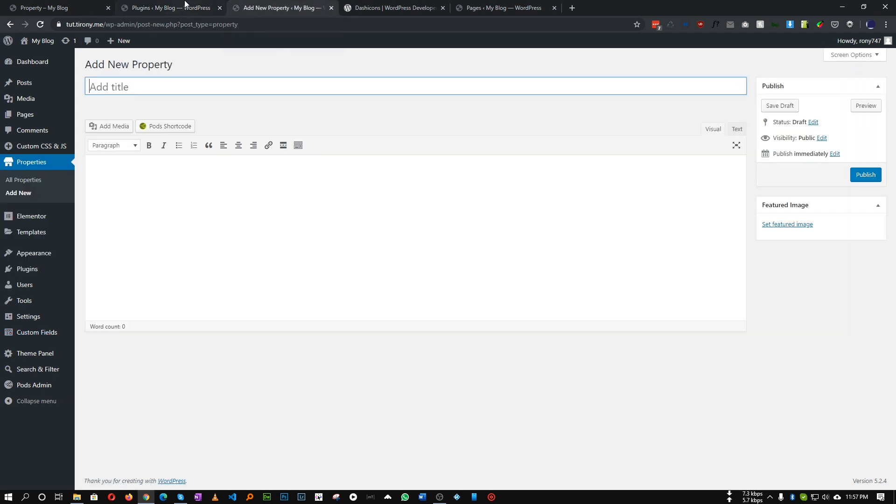
pyautogui.click(180, 7)
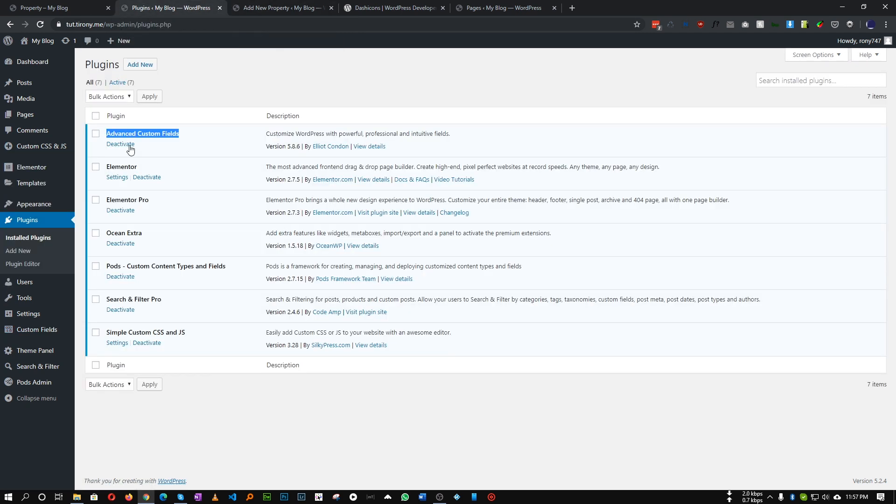
# Step: Create a new Advanced Custom Fields field group titled Property
pyautogui.moveTo(33, 332)
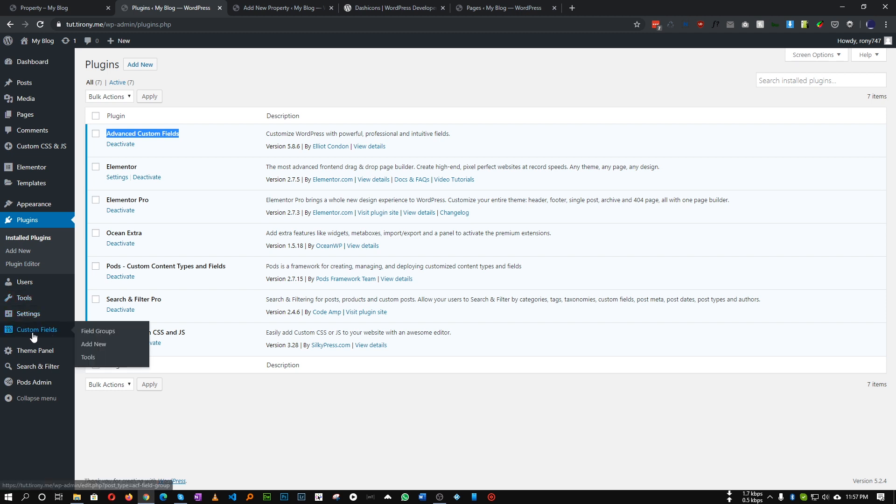
pyautogui.click(94, 345)
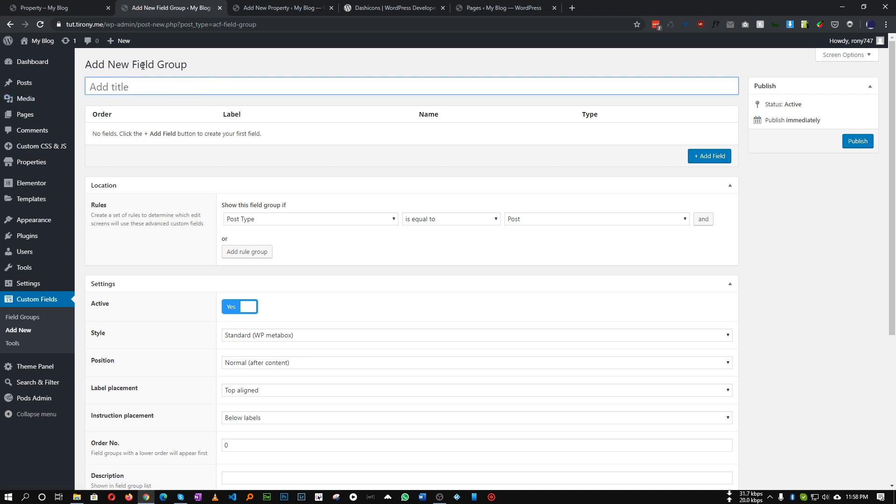
pyautogui.moveTo(133, 64); pyautogui.dragTo(198, 64)
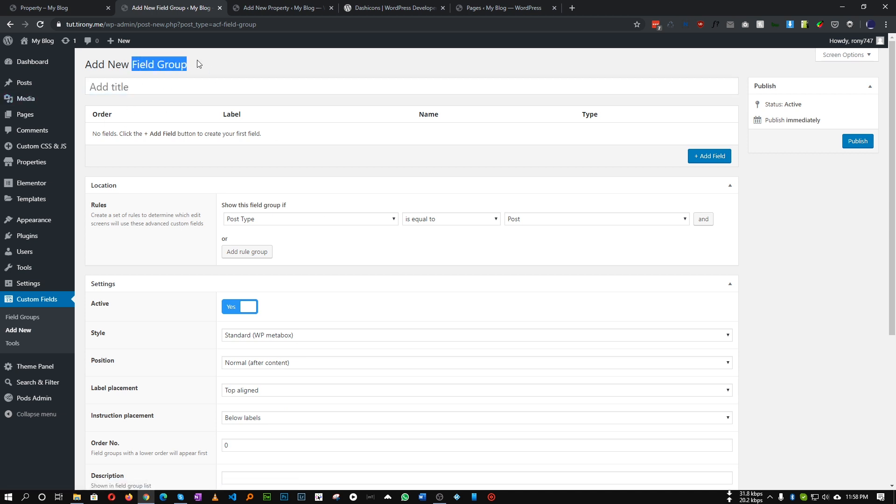
pyautogui.click(120, 88)
pyautogui.write('Property')
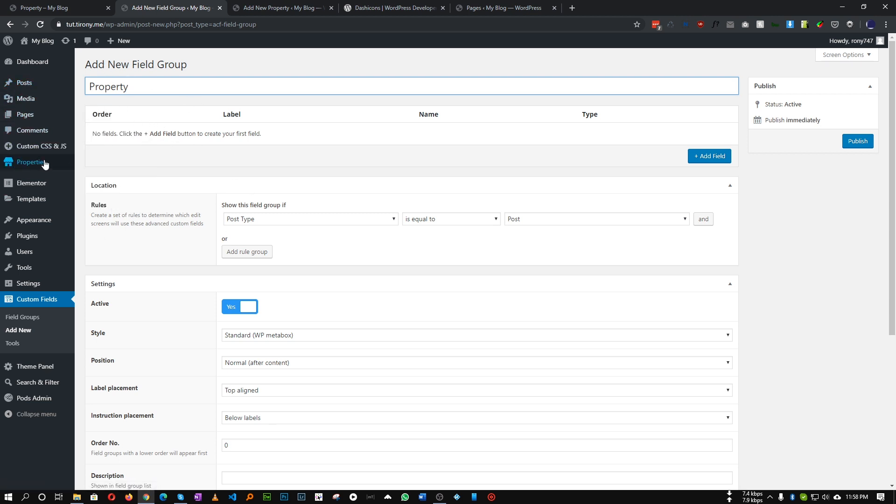
# Step: Set the field group's location rule to Post Type is equal to Property and publish the group
pyautogui.moveTo(47, 164)
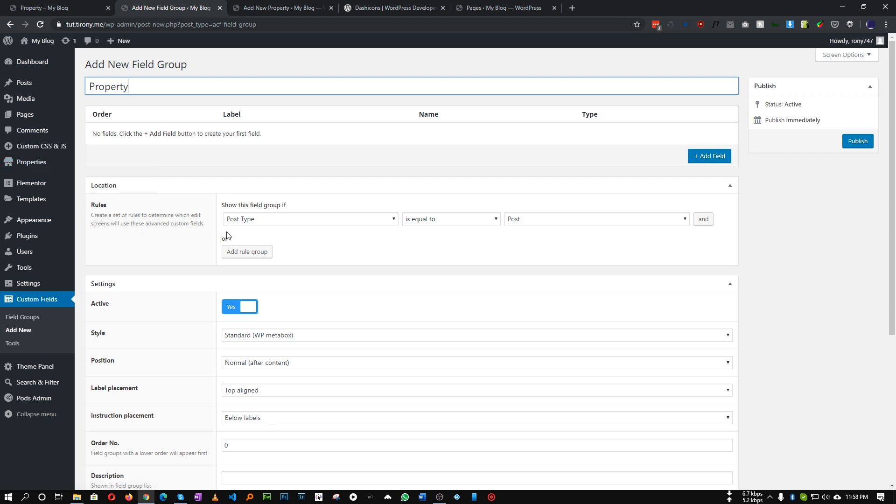
pyautogui.click(257, 219)
pyautogui.click(264, 220)
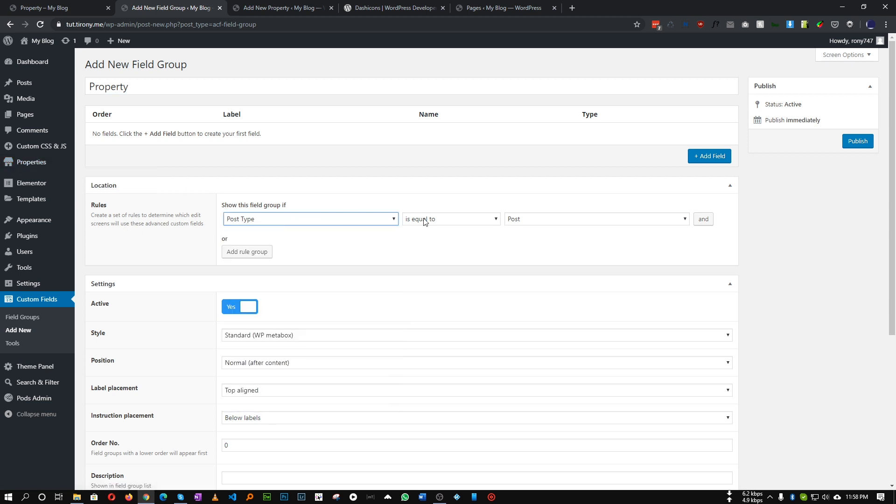
pyautogui.click(522, 218)
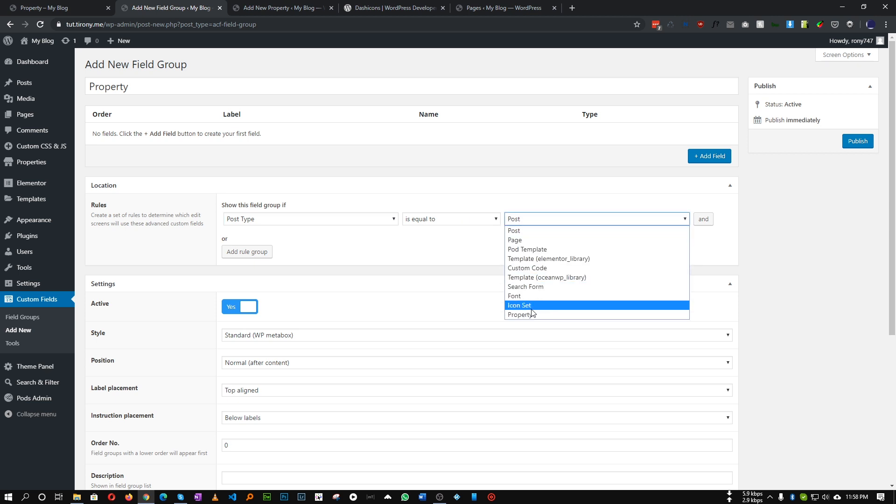
pyautogui.click(517, 315)
pyautogui.click(520, 219)
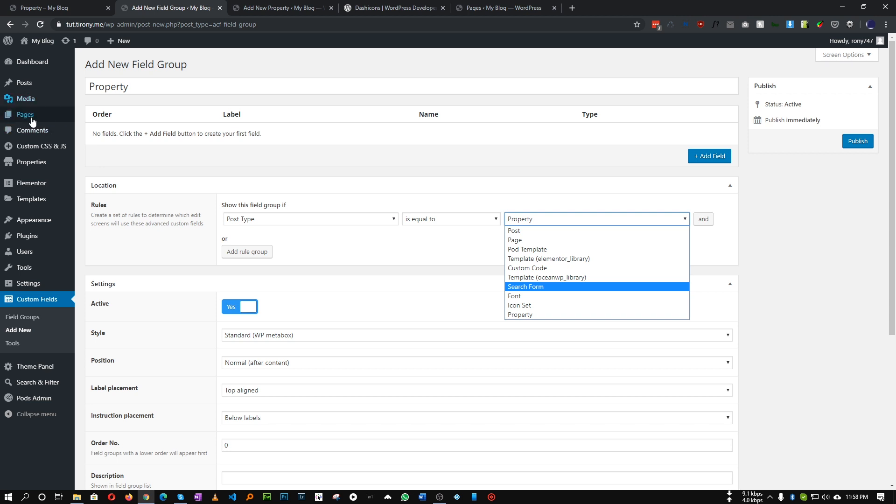
pyautogui.moveTo(40, 167)
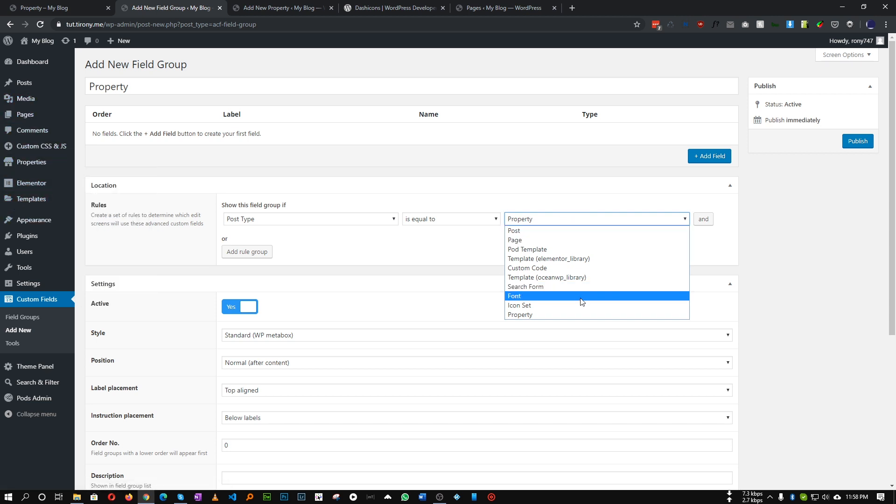
pyautogui.click(530, 315)
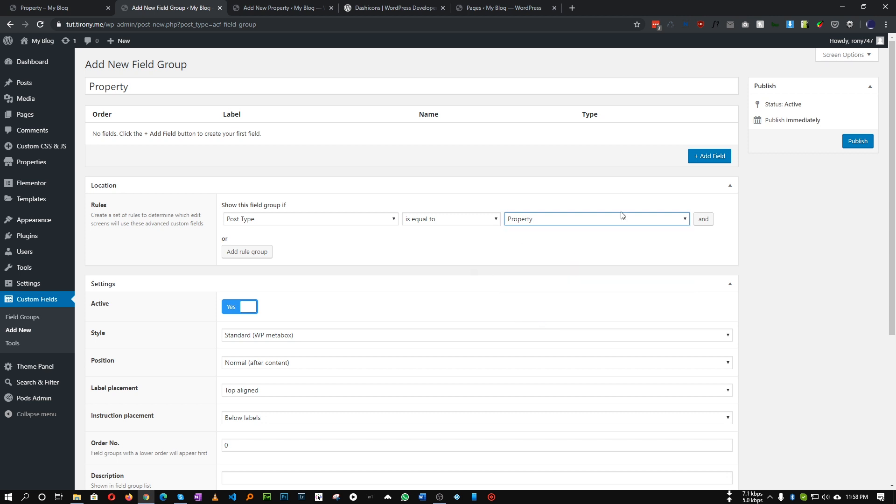
pyautogui.click(859, 141)
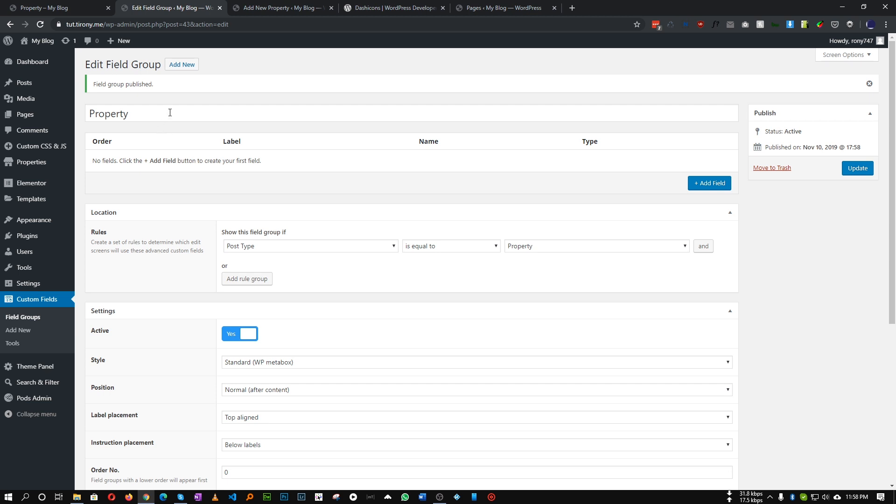
# Step: Check the rooms detail on the demo page's first property card and return to the Property field group
pyautogui.click(55, 5)
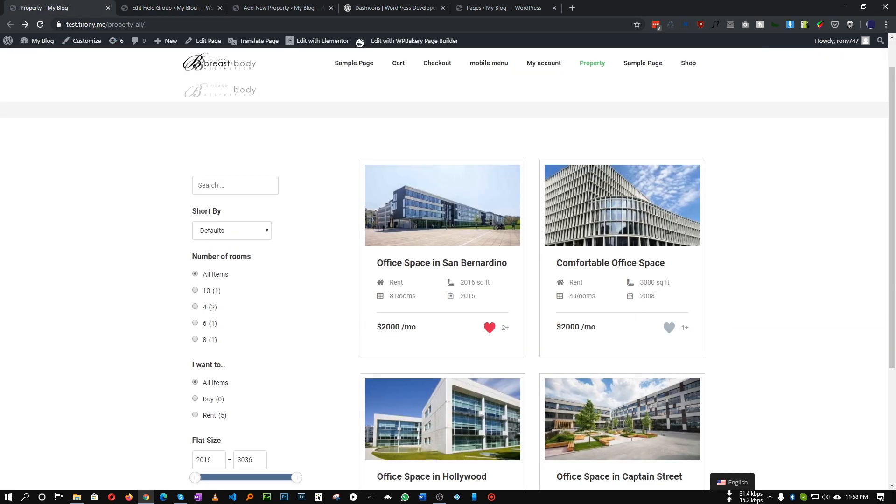
pyautogui.moveTo(419, 300); pyautogui.dragTo(384, 293)
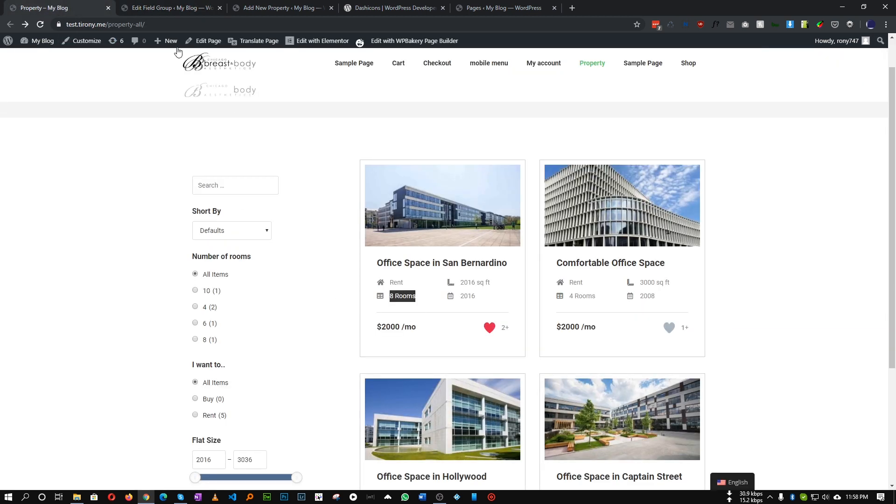
pyautogui.click(172, 7)
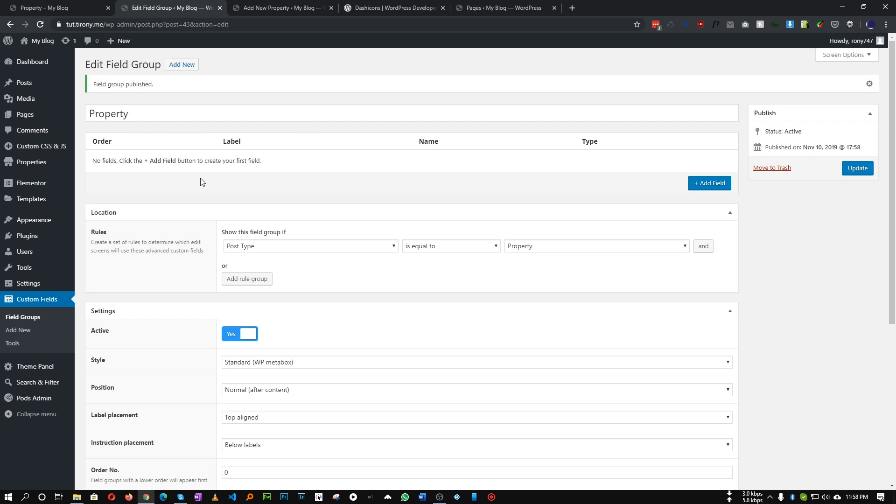
# Step: Add a new field to the Property field group and look over its settings
pyautogui.click(708, 184)
pyautogui.scroll(-6, 210, 168)
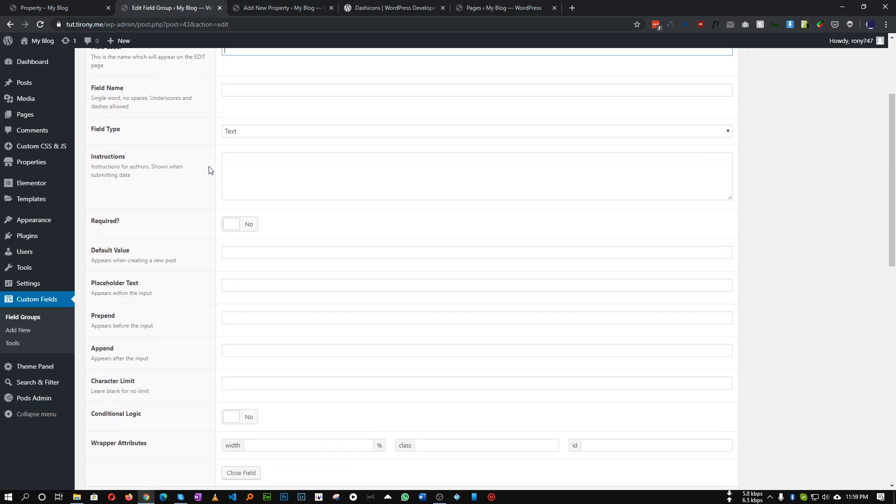
pyautogui.scroll(5, 210, 168)
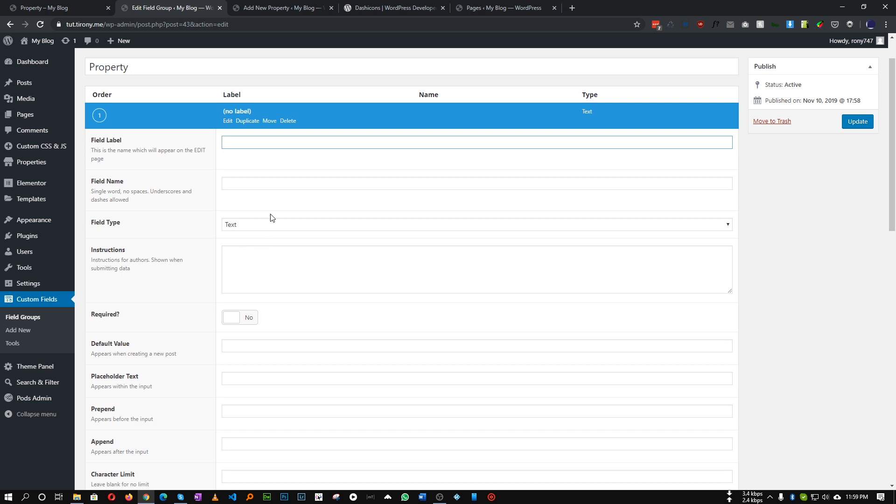
# Step: Check the price figure on the demo page's first property card and return to the Property field group
pyautogui.click(258, 10)
pyautogui.click(176, 8)
pyautogui.click(41, 8)
pyautogui.doubleClick(391, 327)
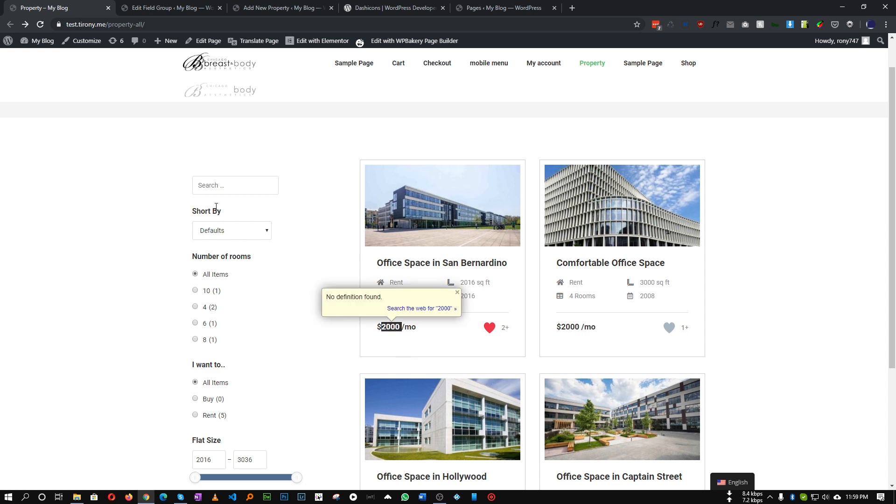
pyautogui.doubleClick(393, 326)
pyautogui.click(182, 9)
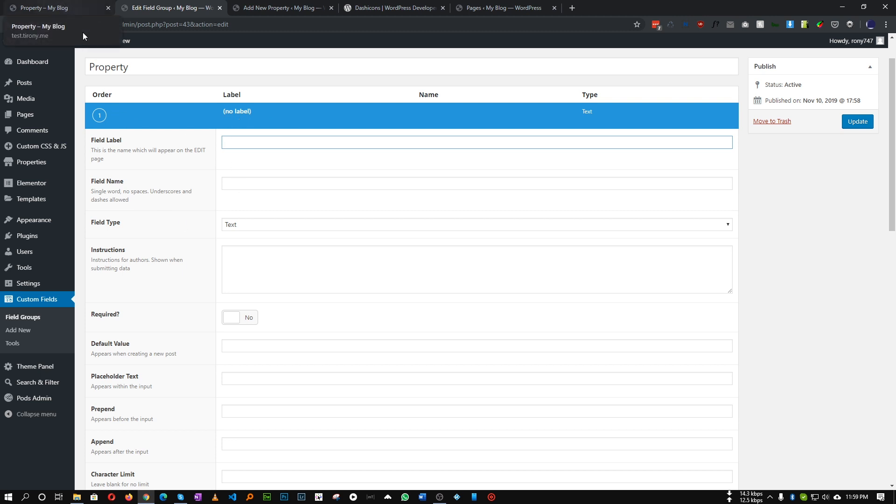
pyautogui.click(70, 4)
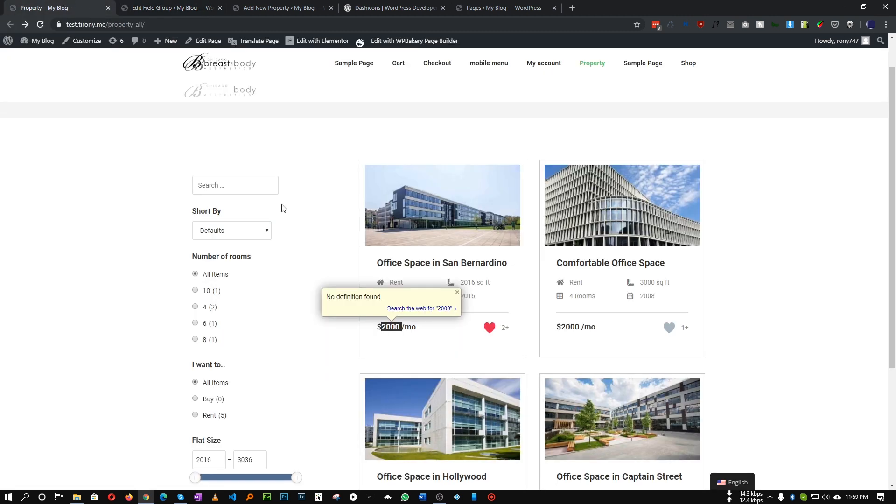
pyautogui.click(391, 327)
pyautogui.doubleClick(391, 327)
pyautogui.click(173, 8)
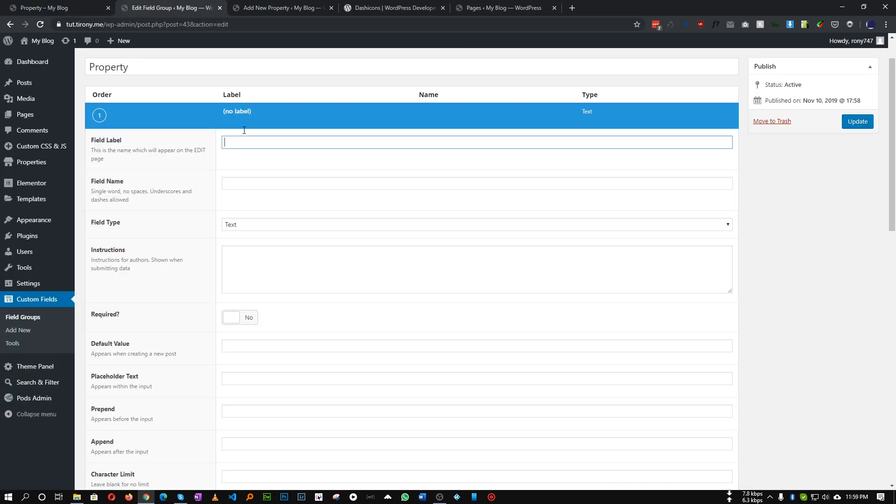
# Step: Set the new field's type to Number
pyautogui.click(258, 227)
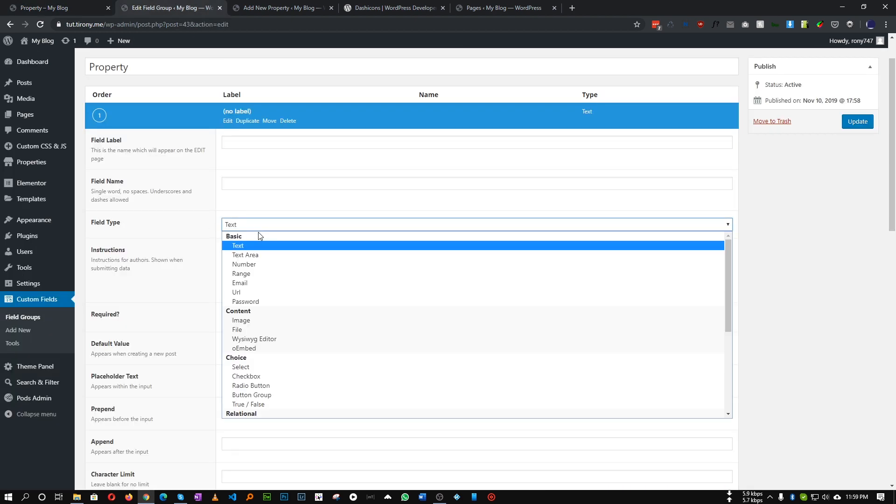
pyautogui.click(259, 272)
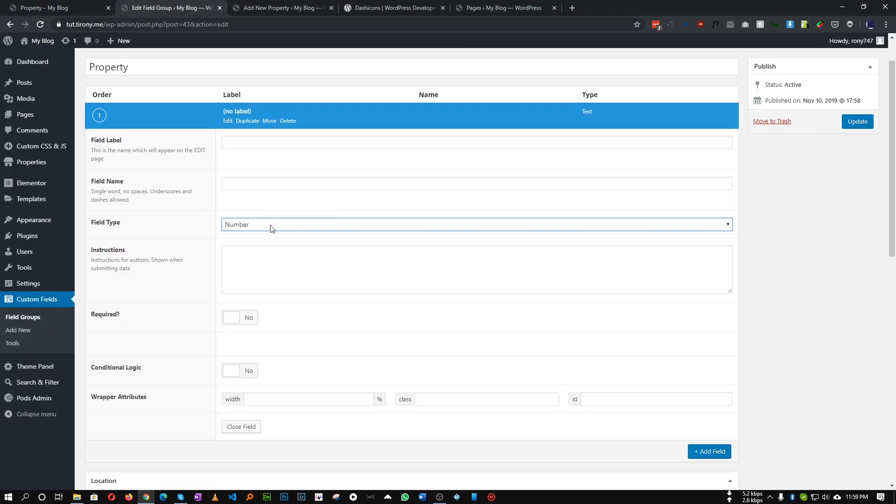
pyautogui.scroll(-3, 272, 231)
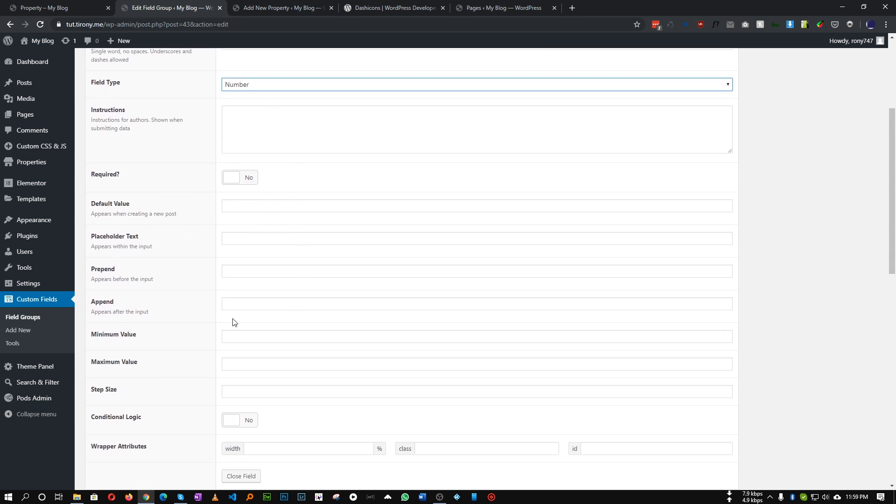
pyautogui.scroll(4, 266, 268)
# Step: Label the number field Price, with price as its field name
pyautogui.click(244, 191)
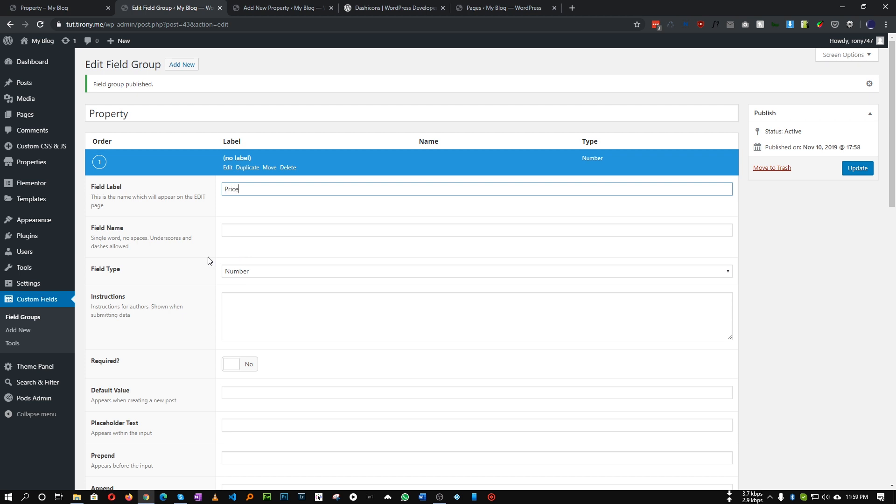
pyautogui.click(243, 207)
pyautogui.click(200, 233)
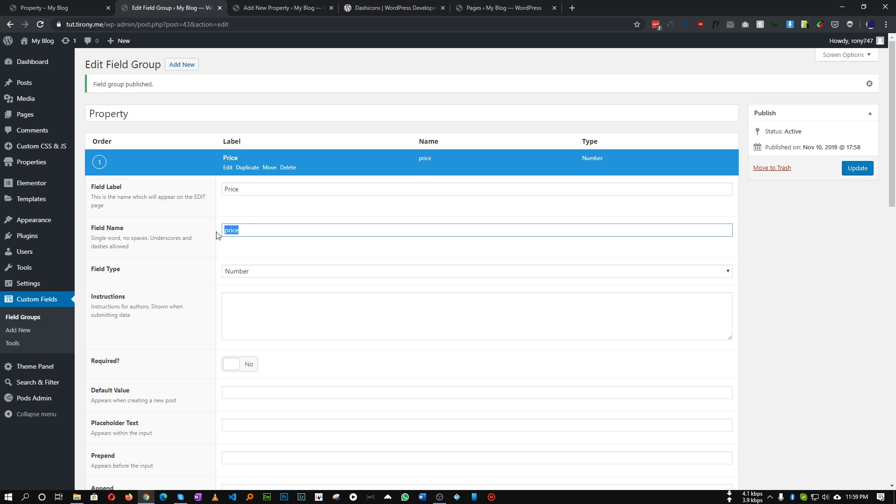
pyautogui.moveTo(251, 230); pyautogui.dragTo(213, 235)
pyautogui.click(246, 232)
pyautogui.moveTo(258, 230); pyautogui.dragTo(199, 234)
pyautogui.scroll(-2, 184, 202)
pyautogui.click(111, 205)
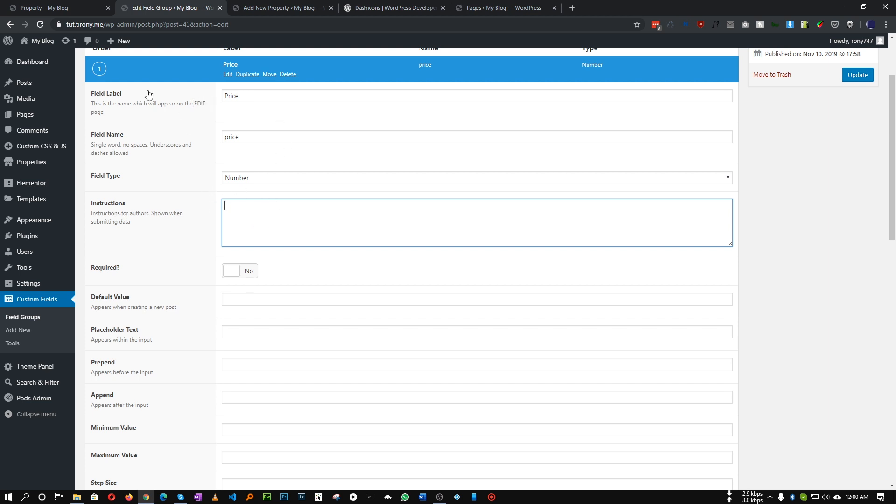
# Step: Make the Price field required and set its default value to 2000
pyautogui.click(70, 7)
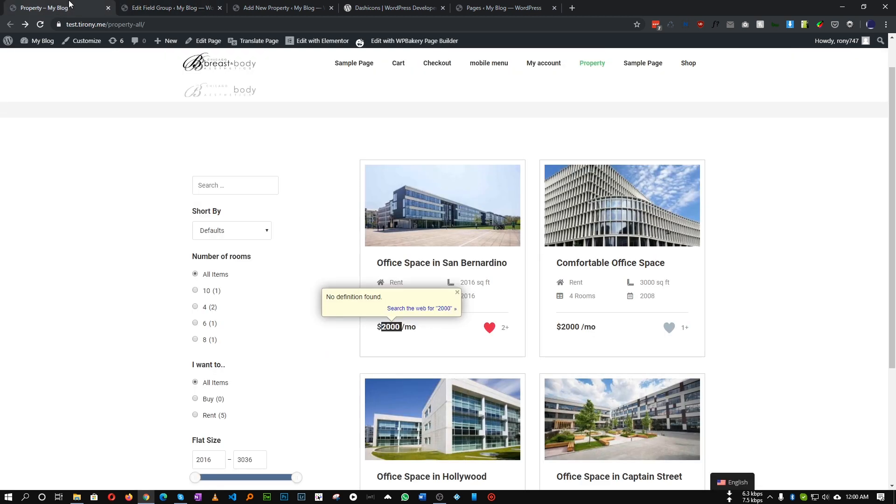
pyautogui.click(164, 3)
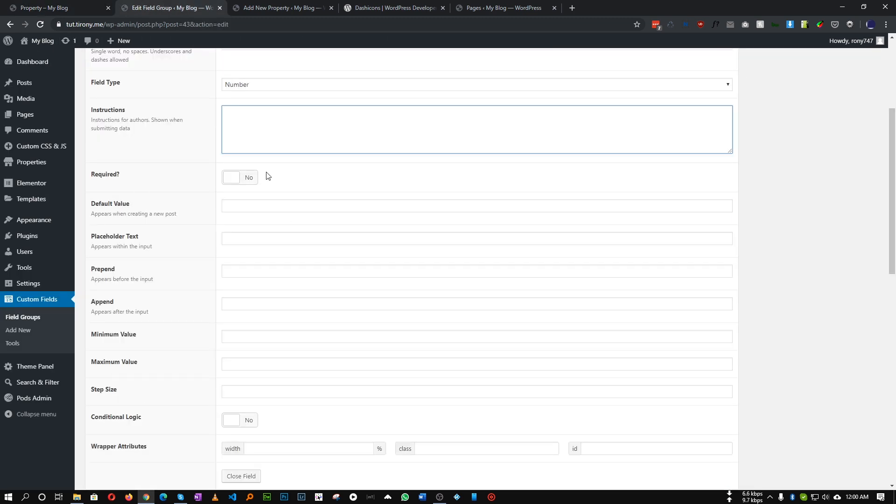
pyautogui.click(239, 177)
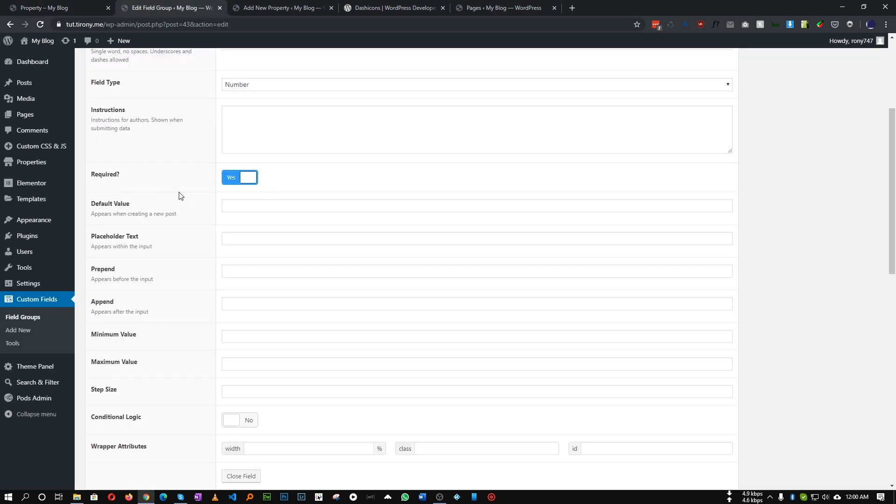
pyautogui.scroll(2, 231, 234)
pyautogui.scroll(2, 231, 234)
pyautogui.scroll(-3, 254, 264)
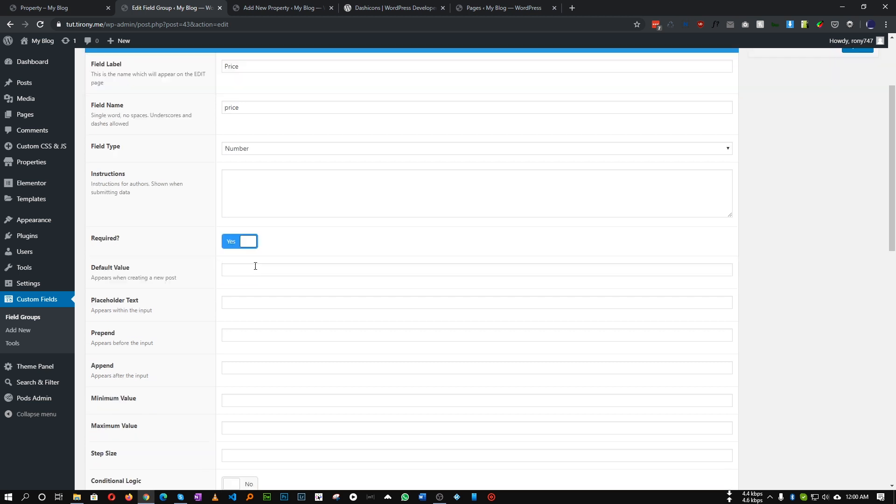
pyautogui.click(236, 206)
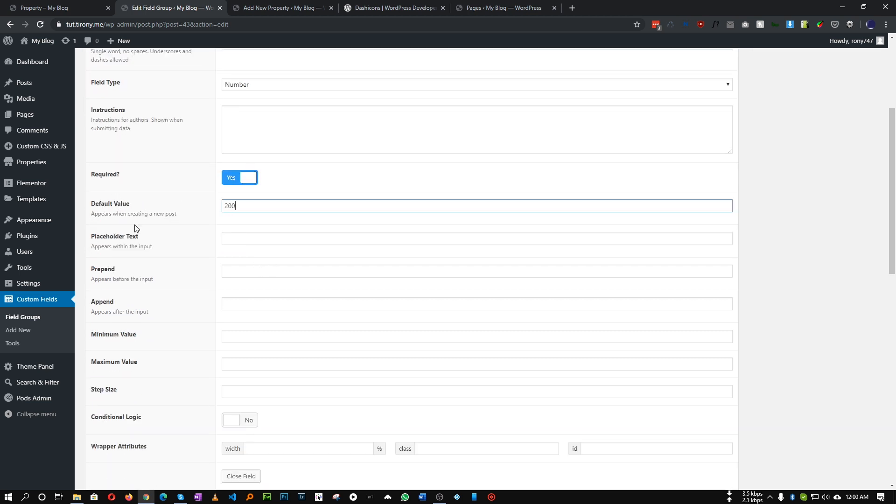
pyautogui.doubleClick(259, 205)
pyautogui.click(159, 238)
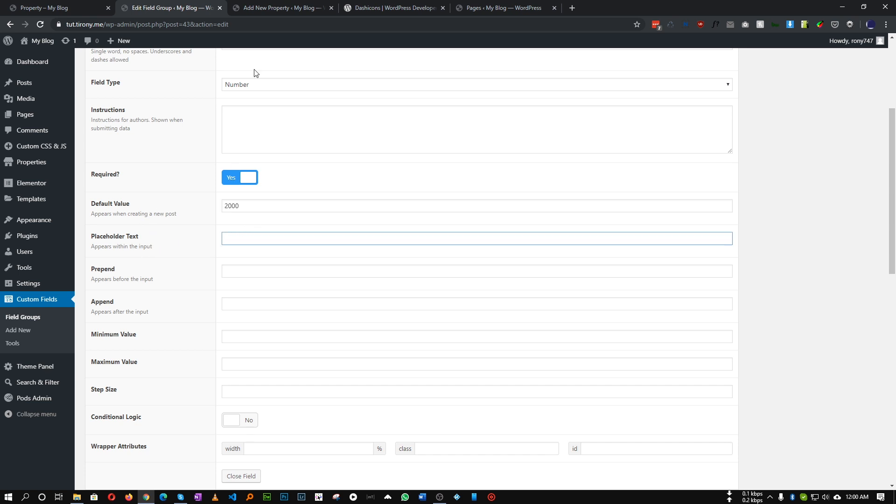
# Step: Check the currency sign and amount in the demo page's first card price, and return to the Price field settings
pyautogui.click(74, 4)
pyautogui.click(380, 325)
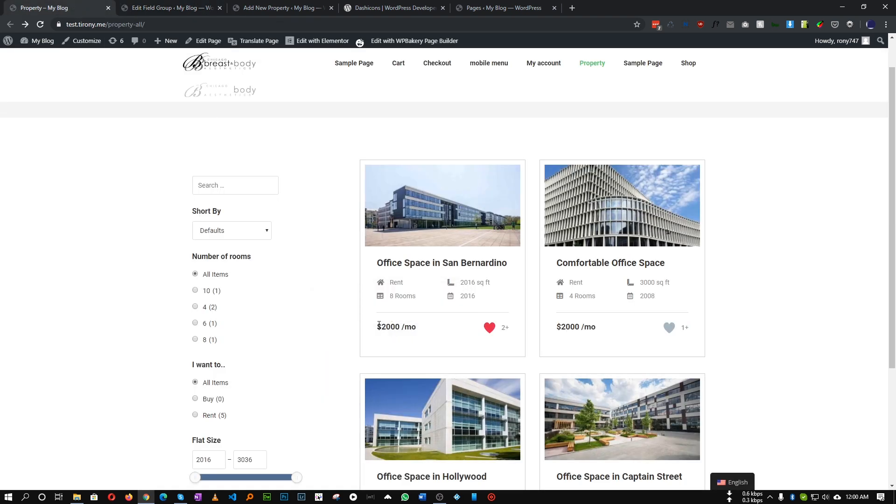
pyautogui.doubleClick(390, 326)
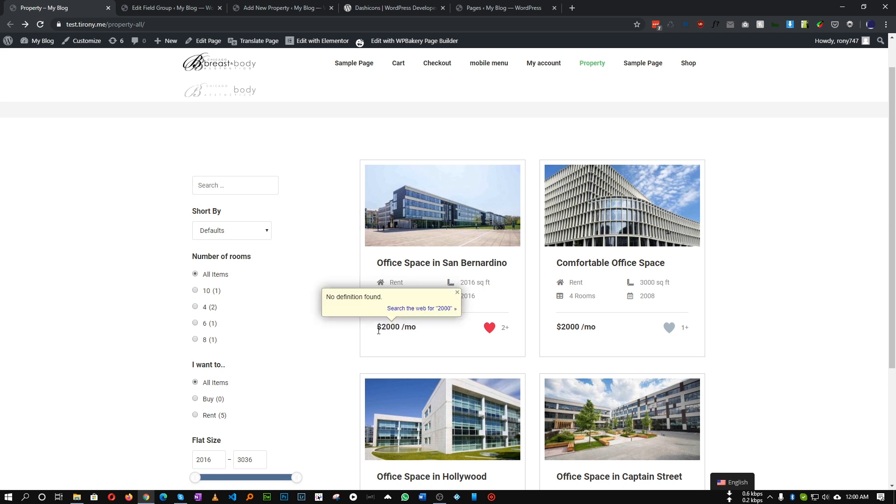
pyautogui.click(380, 328)
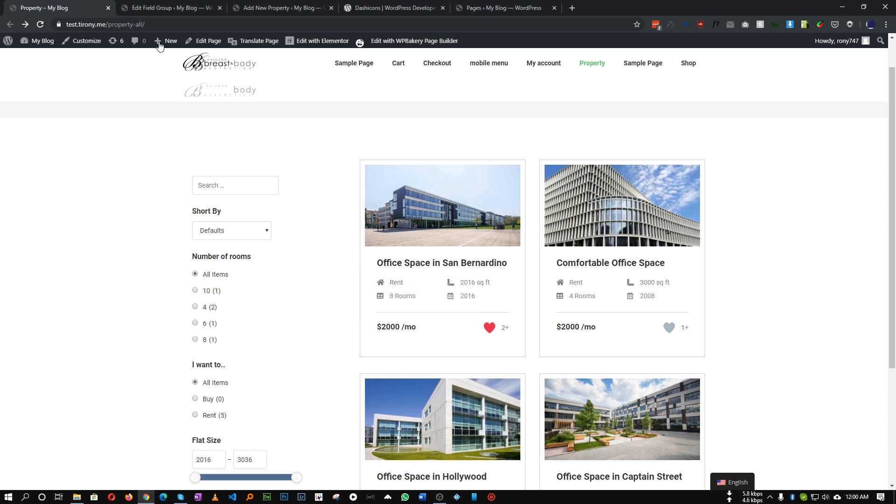
pyautogui.click(190, 9)
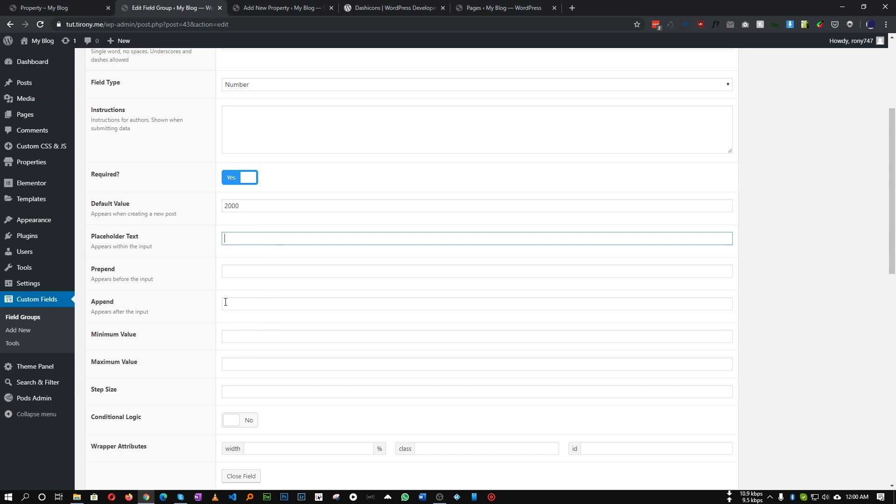
# Step: Leave the Price field's remaining options blank and update the Property field group
pyautogui.scroll(-1, 268, 380)
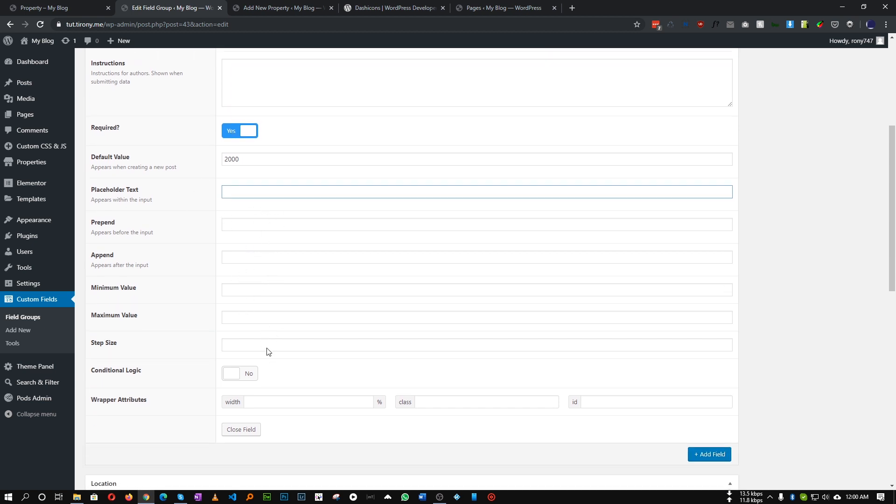
pyautogui.scroll(5, 305, 338)
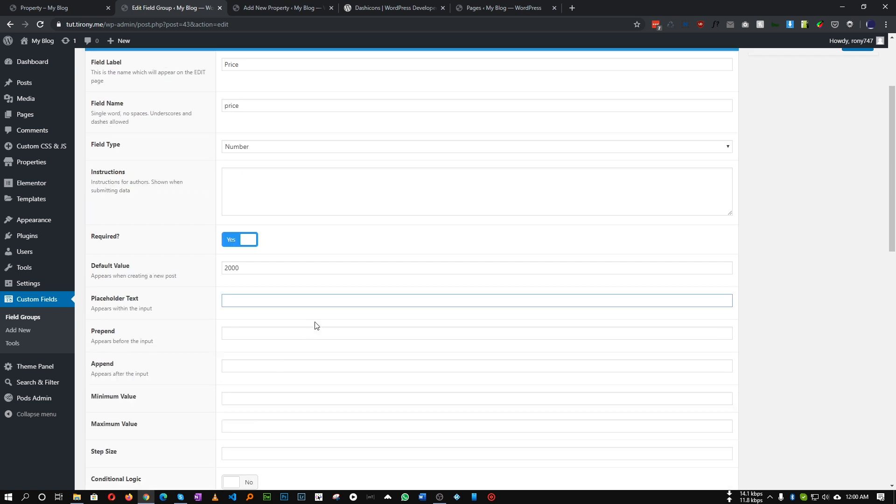
pyautogui.click(863, 169)
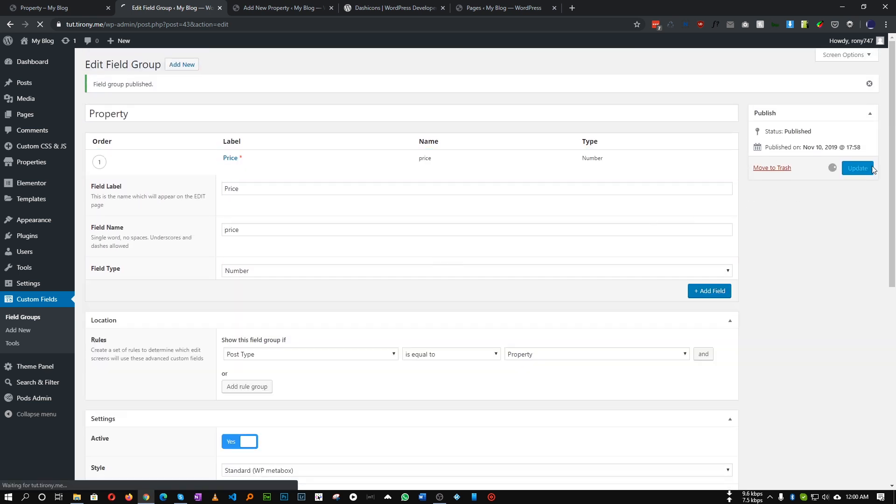
# Step: Reload the Add New Property form and examine its Price field
pyautogui.click(272, 7)
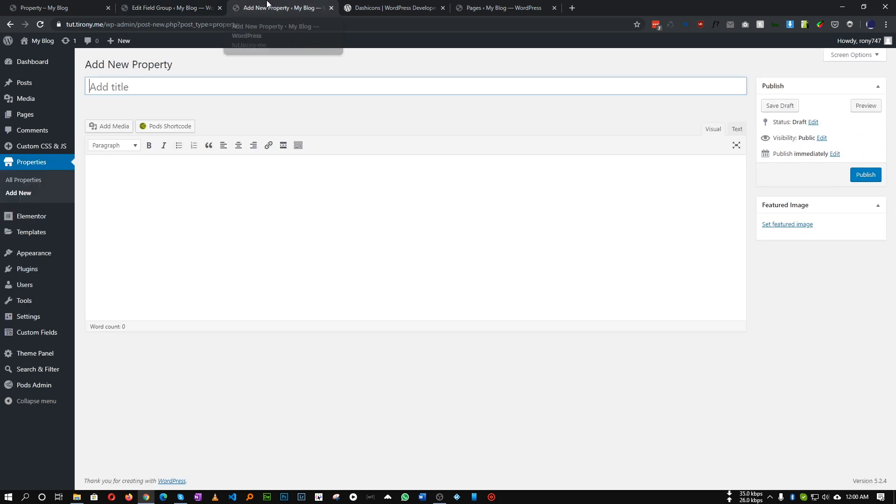
pyautogui.click(40, 24)
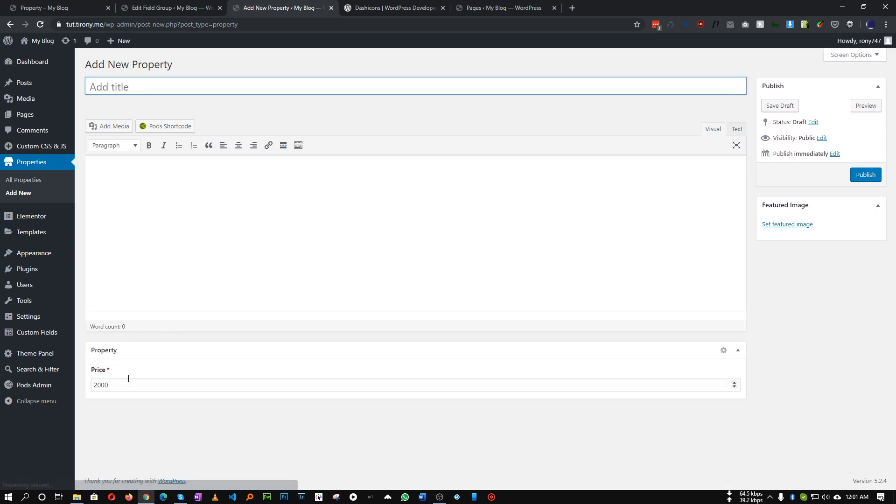
pyautogui.doubleClick(128, 379)
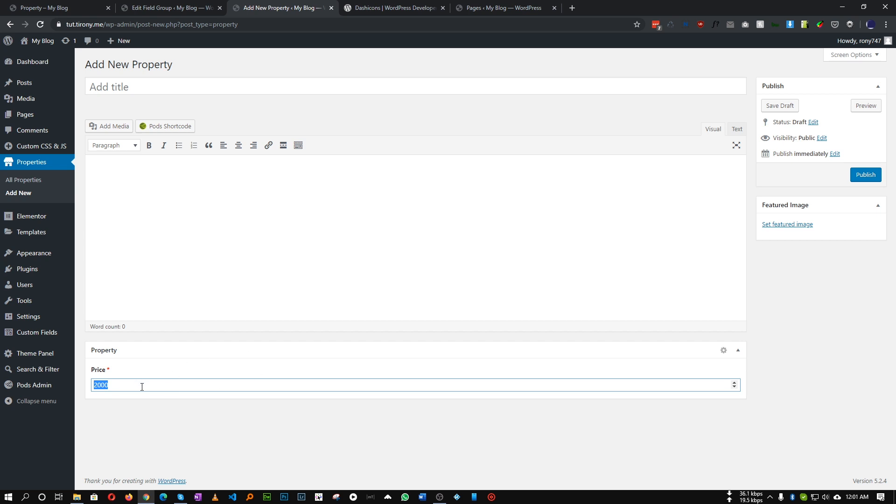
# Step: Check the Rent detail on the demo page's first property card and return to the Property field group
pyautogui.click(188, 4)
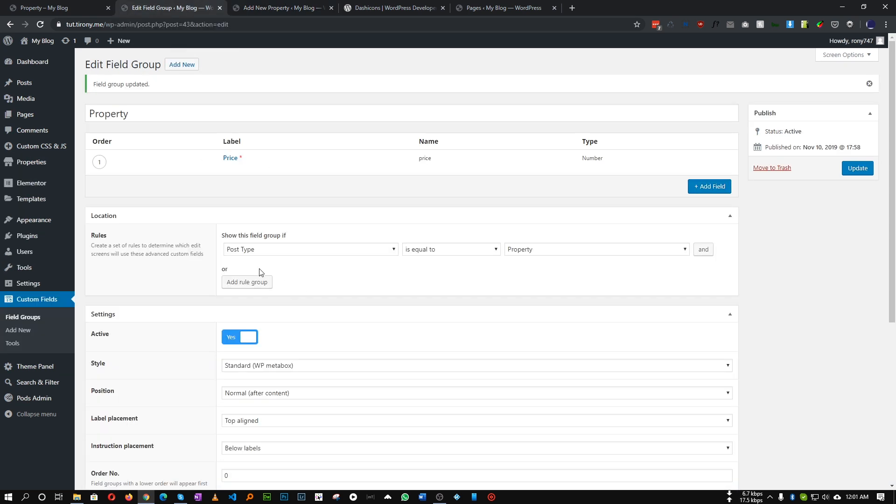
pyautogui.click(86, 7)
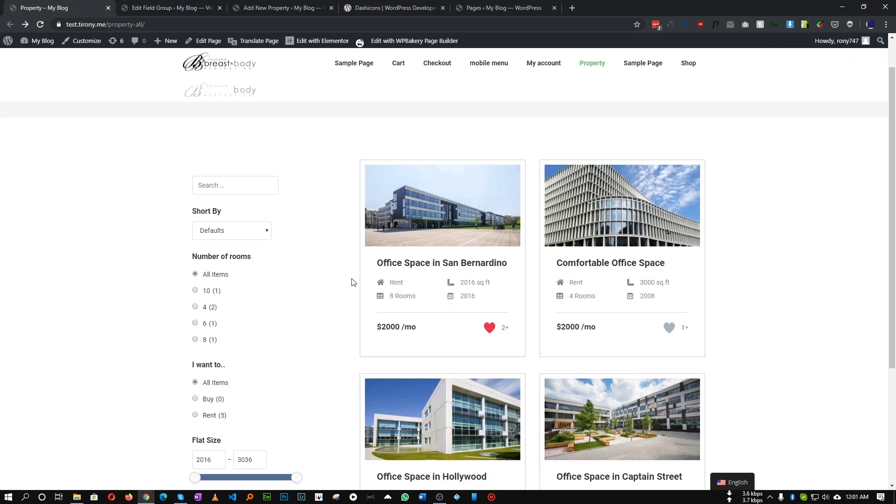
pyautogui.moveTo(418, 285); pyautogui.dragTo(391, 285)
pyautogui.click(169, 7)
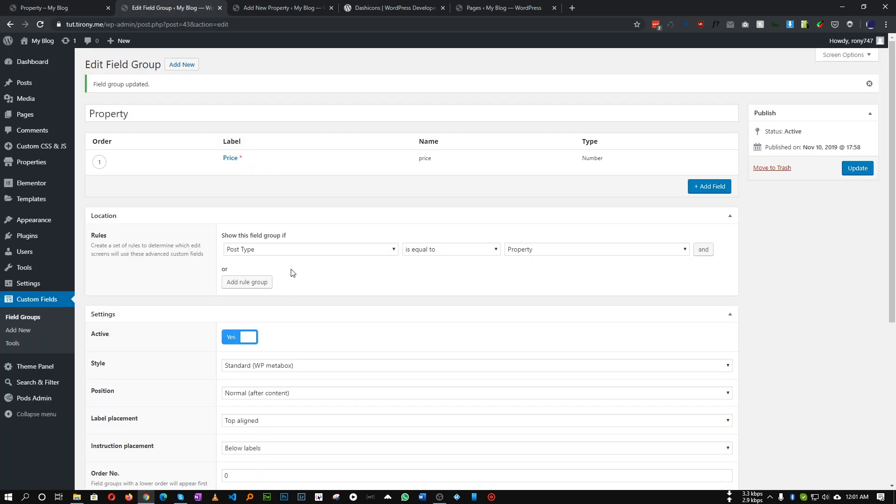
# Step: Add a second field labelled Property type, with field name property_type and field type Select
pyautogui.click(699, 188)
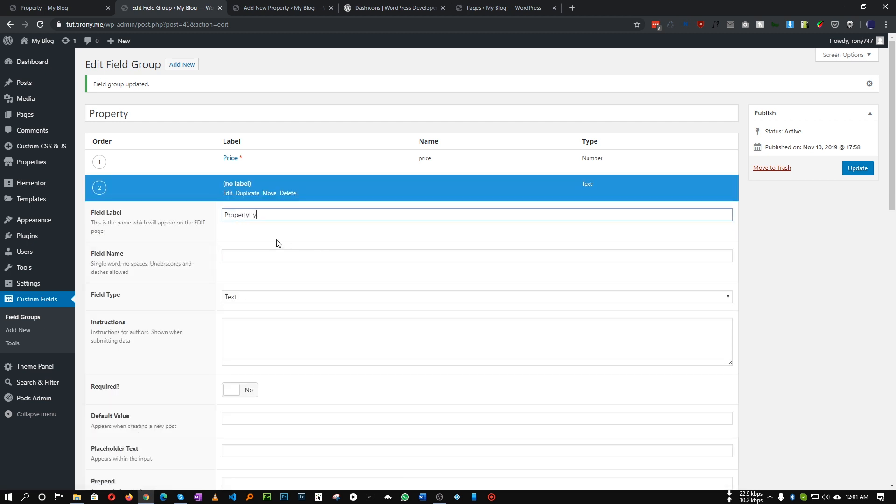
pyautogui.click(269, 243)
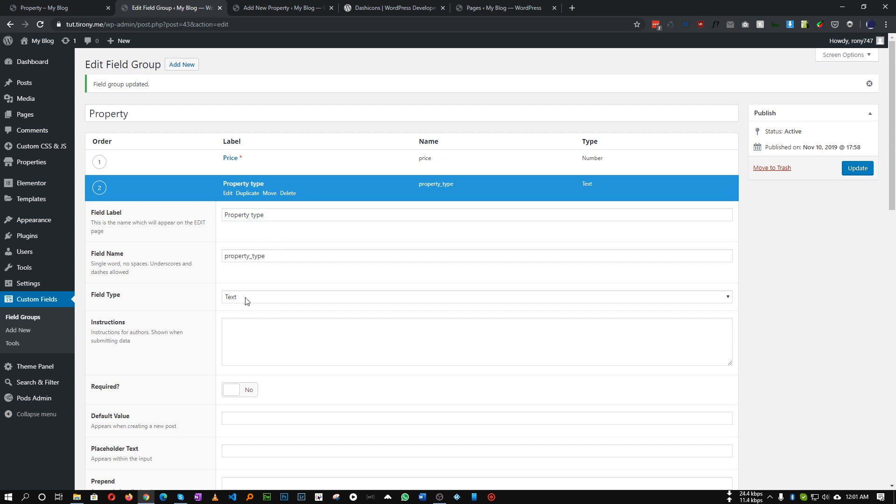
pyautogui.click(250, 299)
pyautogui.scroll(-1, 282, 227)
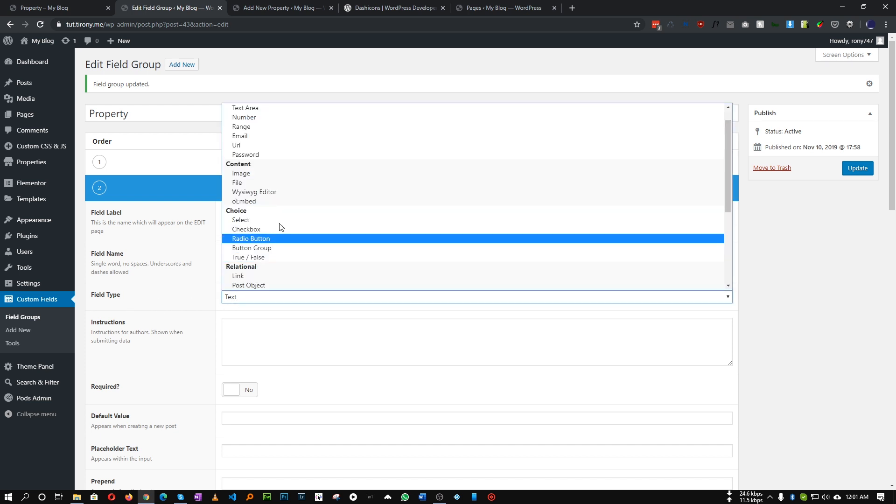
pyautogui.click(277, 219)
pyautogui.scroll(-1, 274, 262)
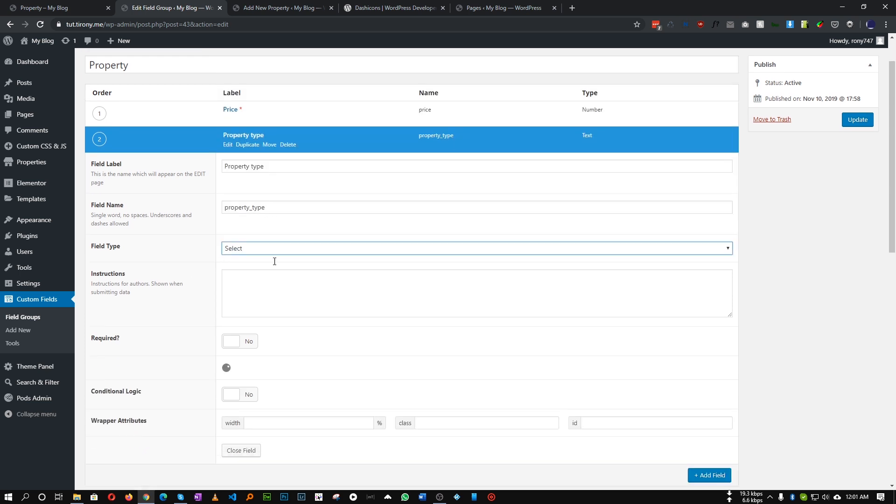
# Step: Enter Buy and Rent on separate lines in the Property type field's Instructions and make the field required
pyautogui.scroll(-1, 274, 262)
pyautogui.click(280, 240)
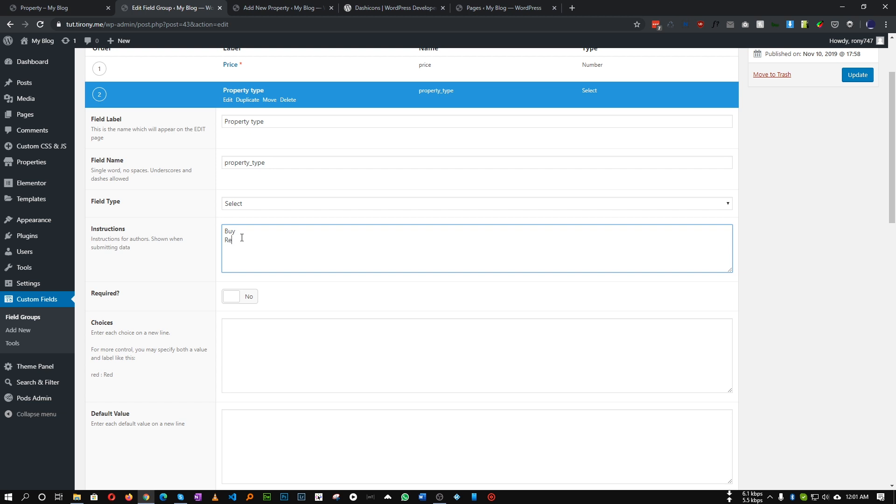
pyautogui.write('Buy Res')
pyautogui.press('BackSpace')
pyautogui.write('ny')
pyautogui.hotkey('ctrl', 'a')
pyautogui.click(249, 296)
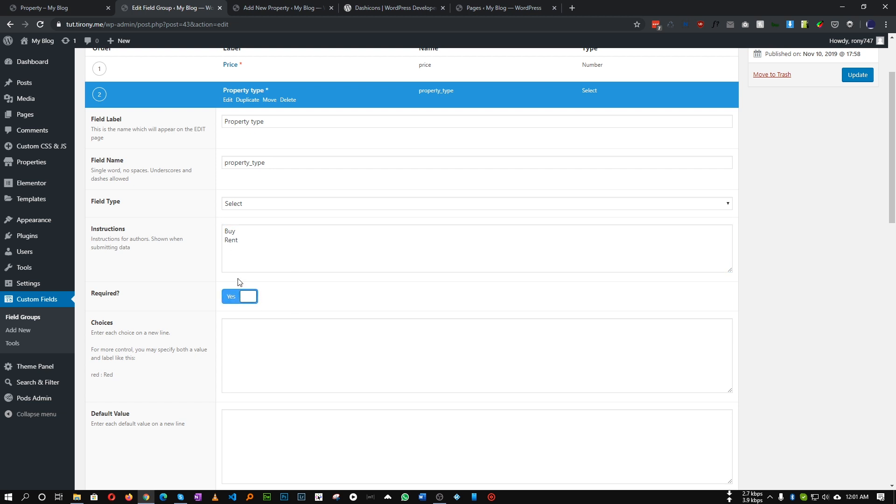
# Step: Move the Buy and Rent lines from the Property type field's Instructions to its Choices
pyautogui.scroll(-2, 237, 262)
pyautogui.scroll(1, 243, 266)
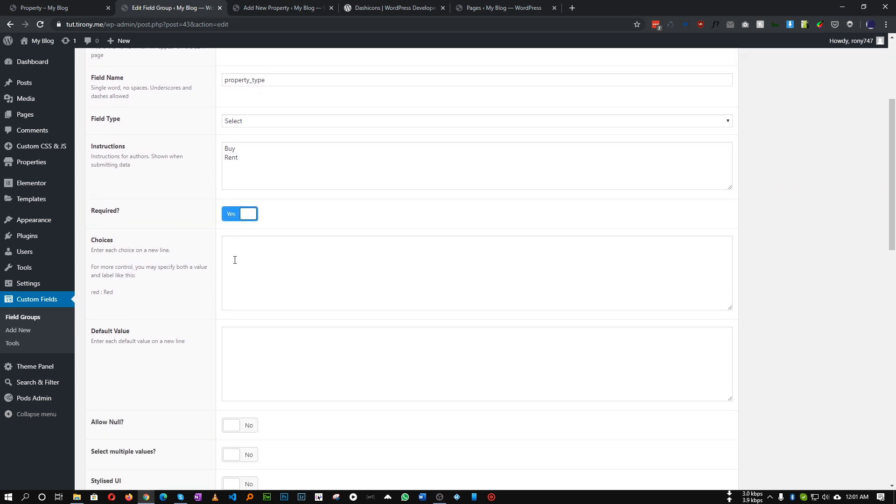
pyautogui.moveTo(246, 196); pyautogui.dragTo(208, 184)
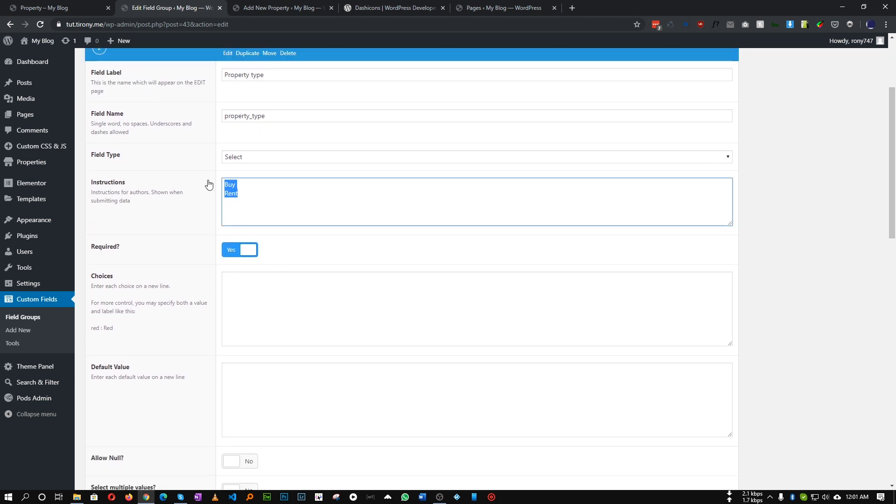
pyautogui.hotkey('ctrl', 'x')
pyautogui.click(242, 278)
pyautogui.hotkey('ctrl', 'v')
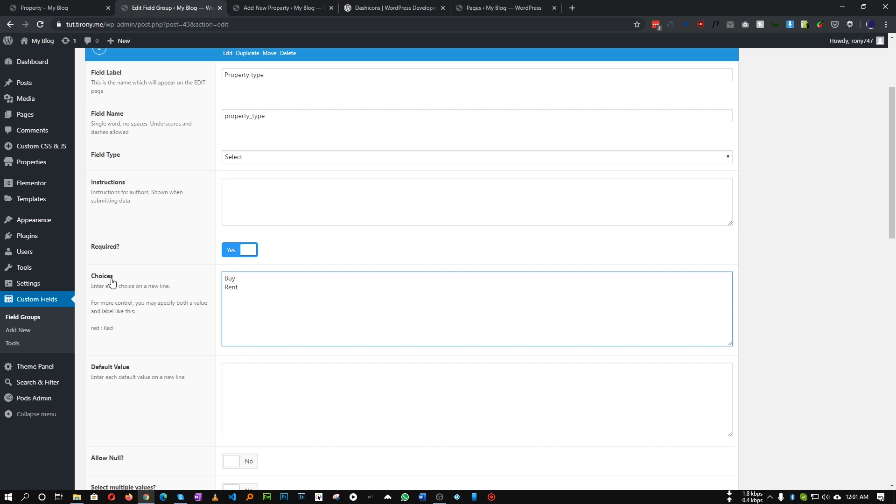
# Step: Set Rent as the Property type field's default value and update the Property field group
pyautogui.doubleClick(239, 288)
pyautogui.click(243, 287)
pyautogui.rightClick(258, 248)
pyautogui.click(229, 297)
pyautogui.moveTo(238, 281); pyautogui.dragTo(203, 288)
pyautogui.click(242, 288)
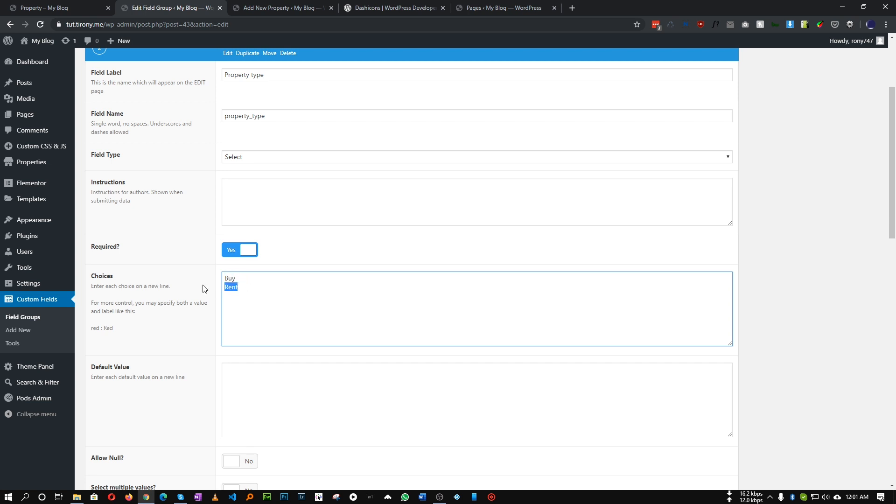
pyautogui.click(238, 372)
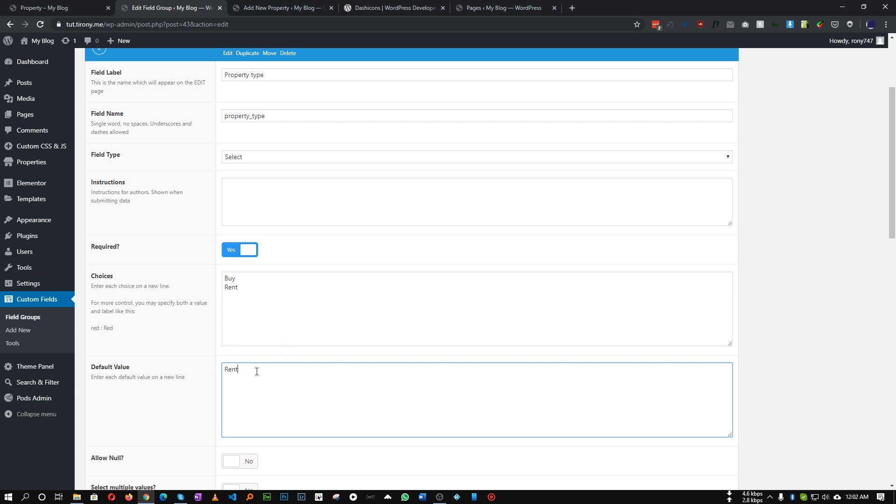
pyautogui.moveTo(256, 372); pyautogui.dragTo(200, 371)
pyautogui.scroll(-4, 176, 334)
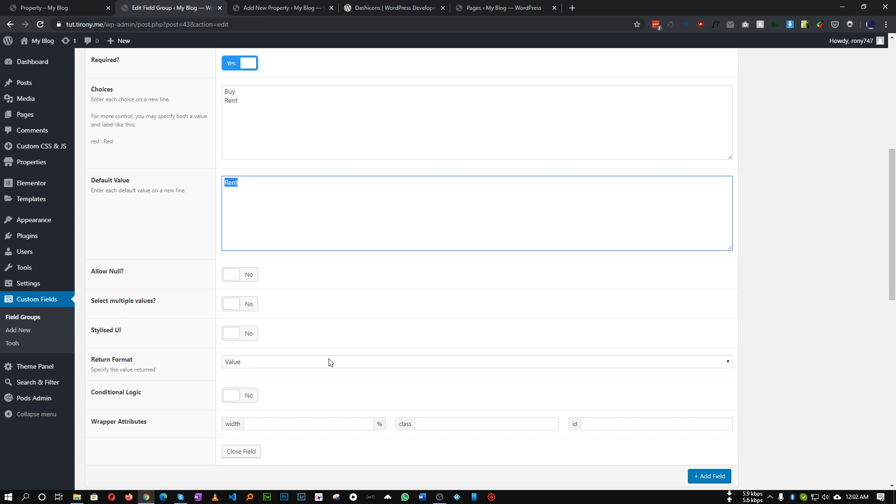
pyautogui.scroll(7, 395, 298)
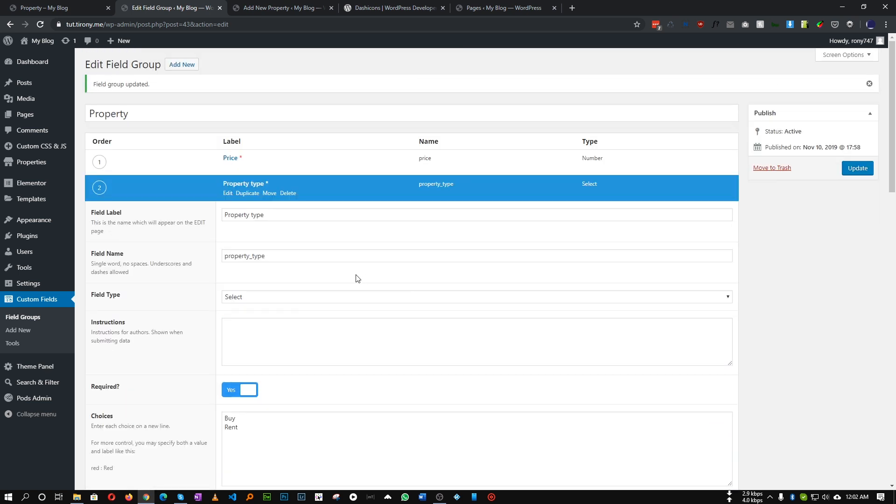
pyautogui.click(858, 169)
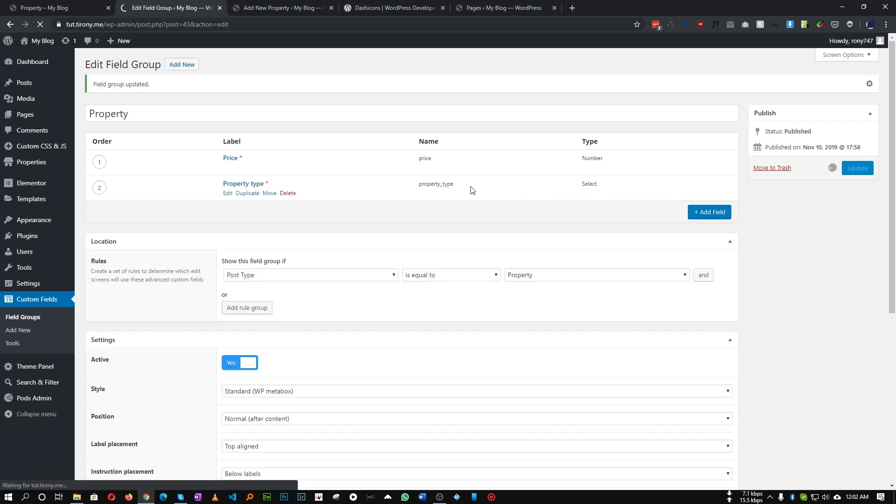
# Step: Reload the Add New Property form and try out the Buy and Rent options of its Property type field
pyautogui.click(254, 4)
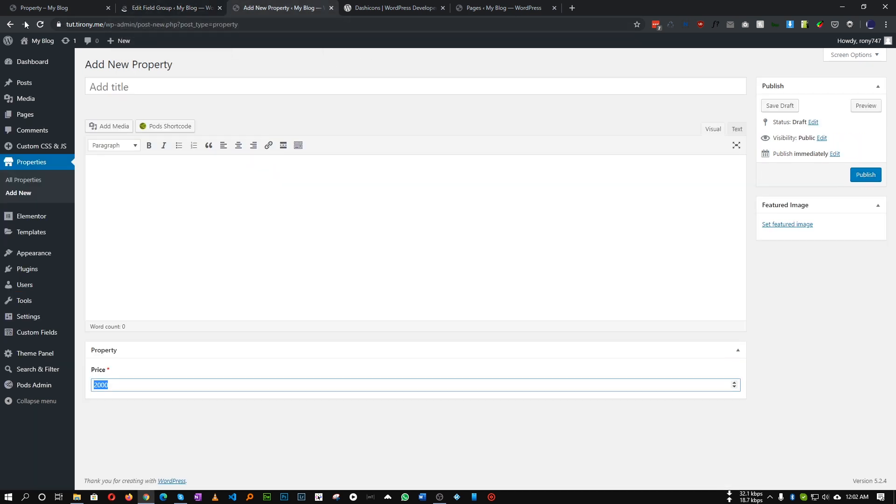
pyautogui.press('F5')
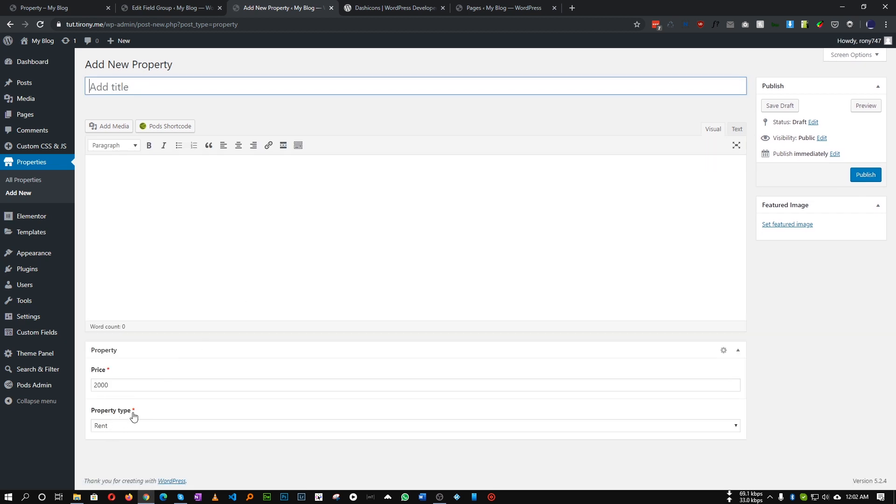
pyautogui.click(122, 428)
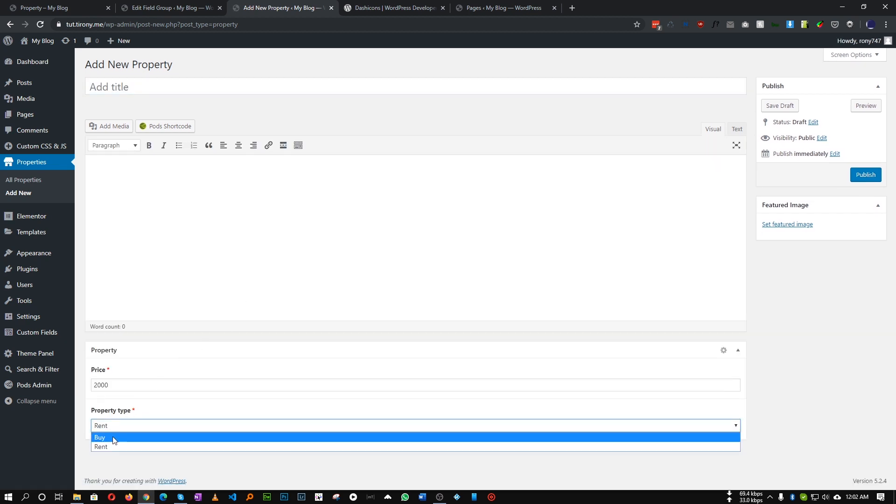
pyautogui.click(103, 446)
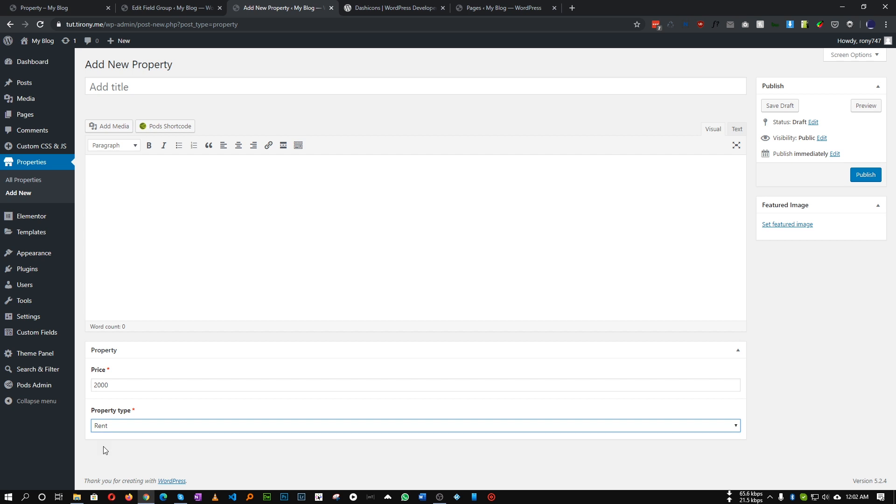
pyautogui.click(112, 427)
pyautogui.click(107, 439)
pyautogui.click(110, 426)
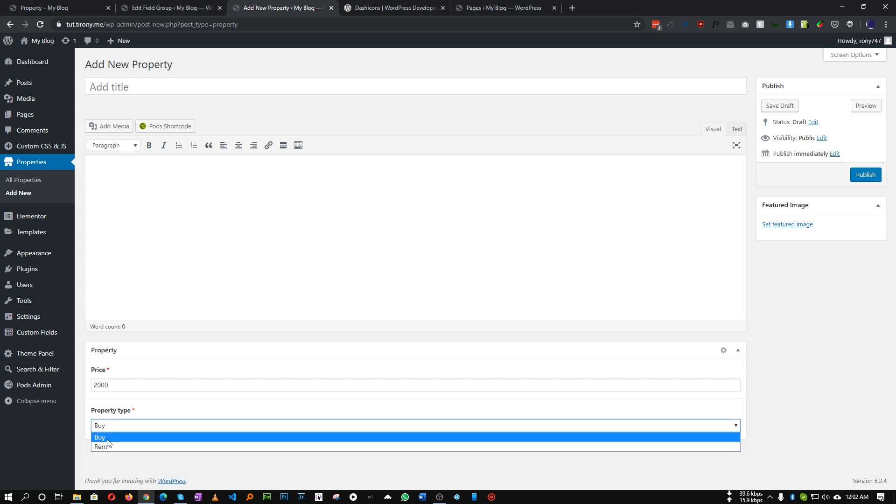
pyautogui.click(112, 442)
# Step: Check the property cards and filters on the demo page and return to the Property field group
pyautogui.click(183, 7)
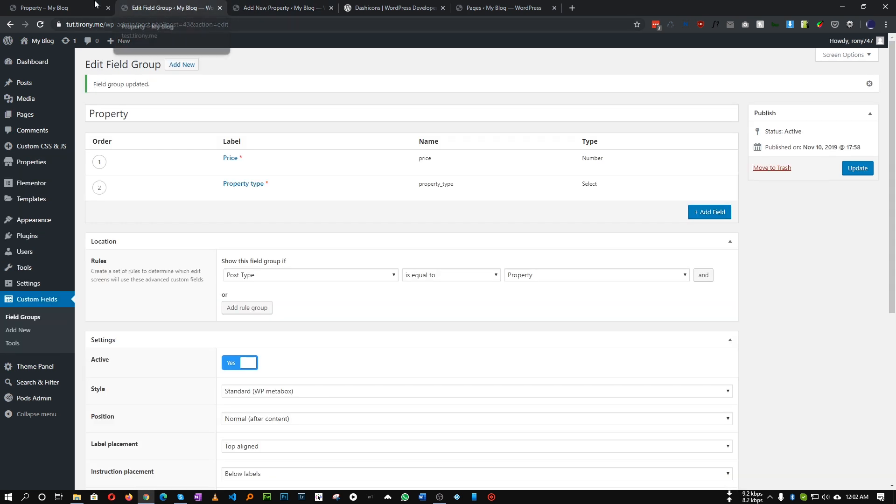
pyautogui.click(76, 6)
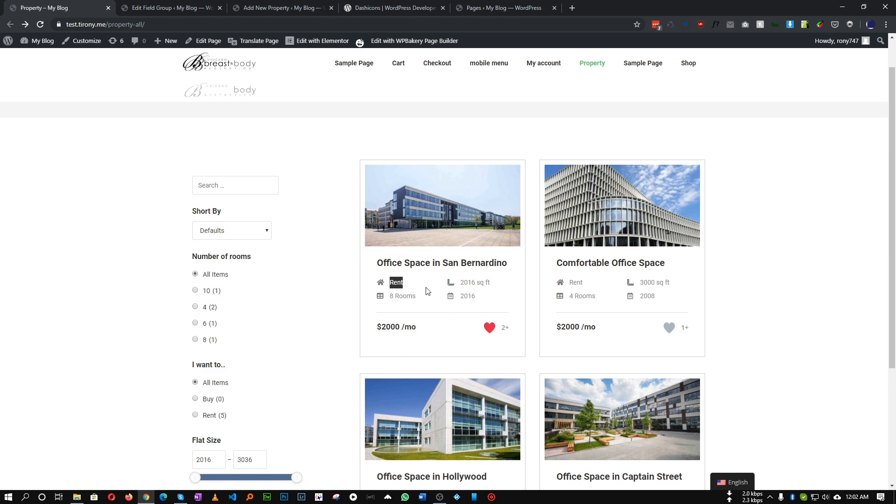
pyautogui.click(172, 7)
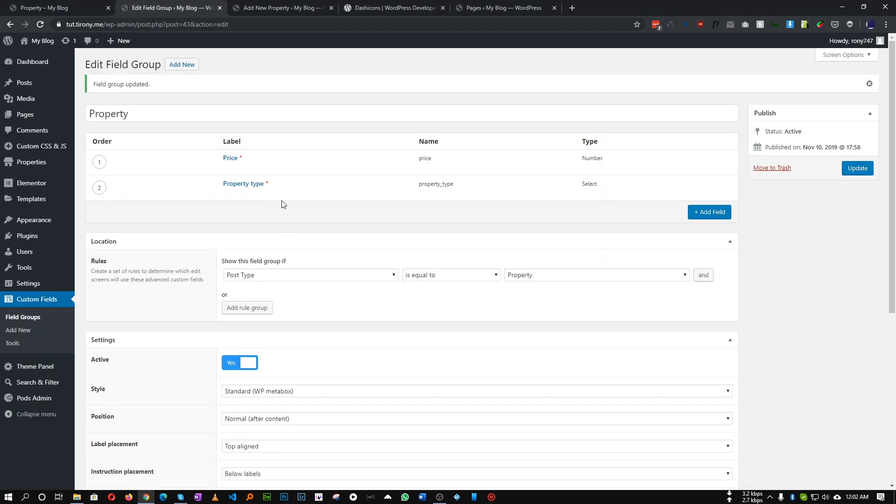
# Step: Duplicate the Property type field and relabel the copy Number of Rooms, with field name number_of_rooms
pyautogui.moveTo(280, 193)
pyautogui.click(247, 193)
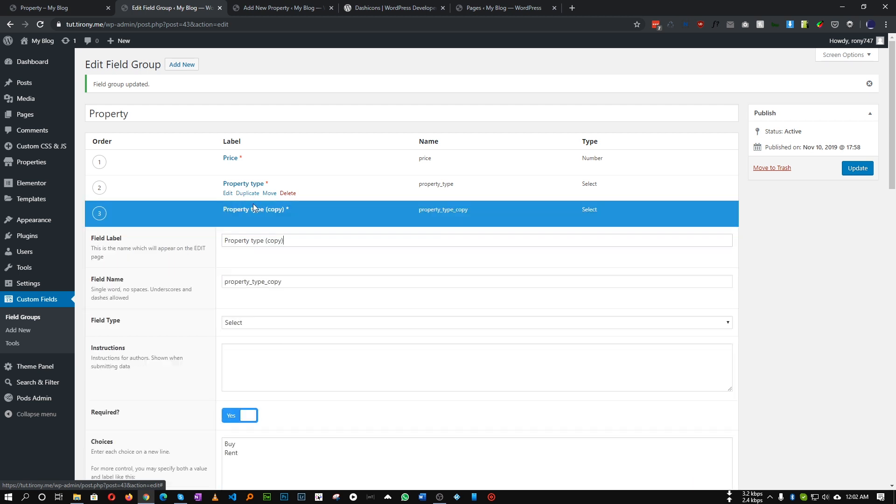
pyautogui.moveTo(298, 281); pyautogui.dragTo(123, 281)
pyautogui.press('BackSpace')
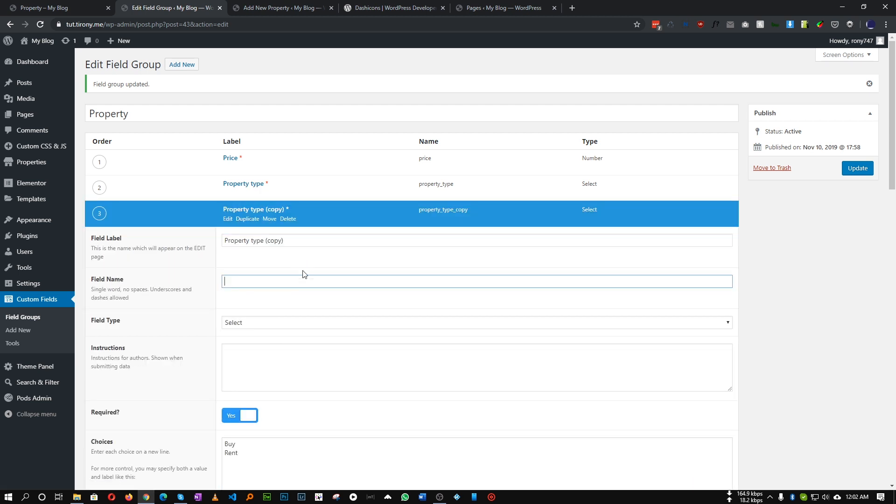
pyautogui.moveTo(298, 245); pyautogui.dragTo(89, 245)
pyautogui.press('BackSpace')
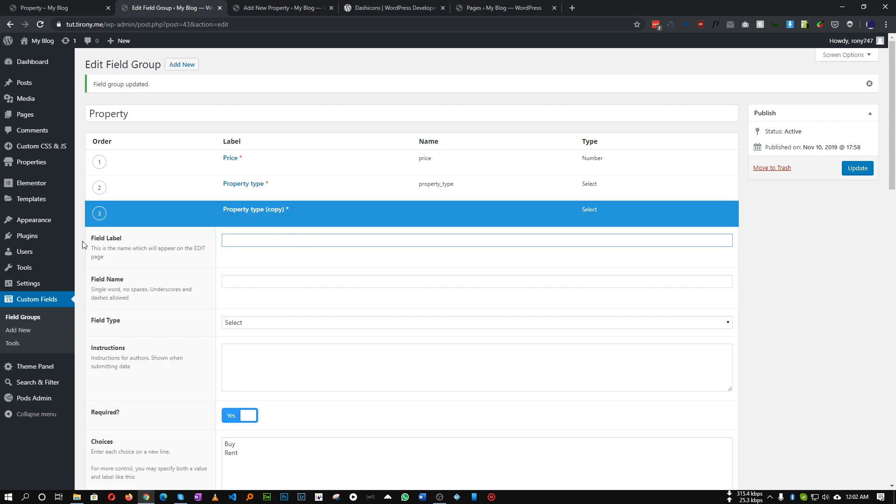
pyautogui.write('Number of Rooms')
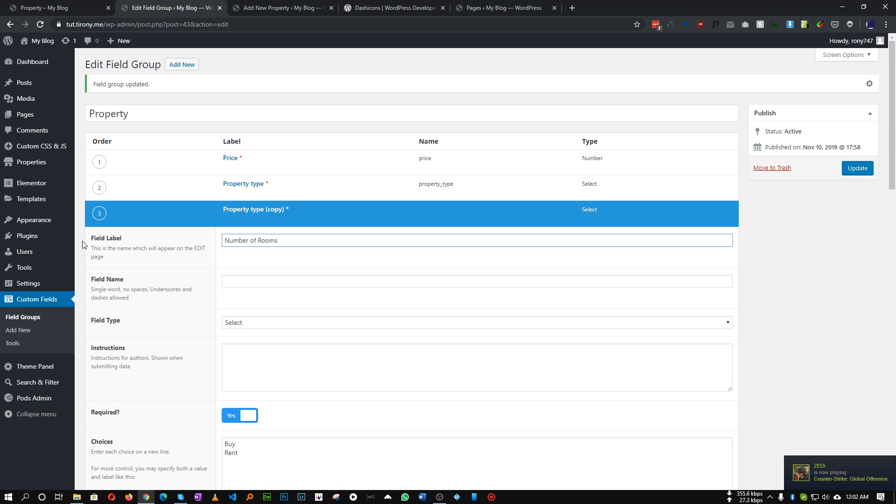
pyautogui.click(275, 264)
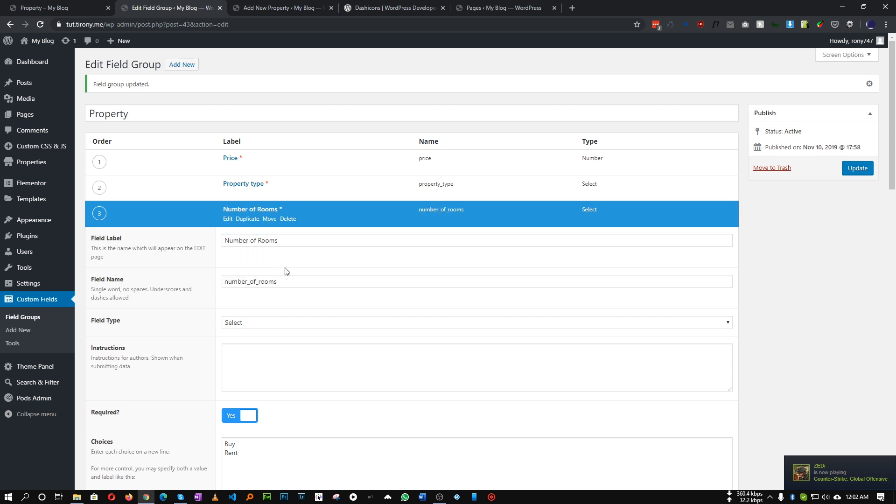
# Step: Replace the Number of Rooms field's choices with the numbers 1 to 10, each on its own line
pyautogui.scroll(-3, 284, 268)
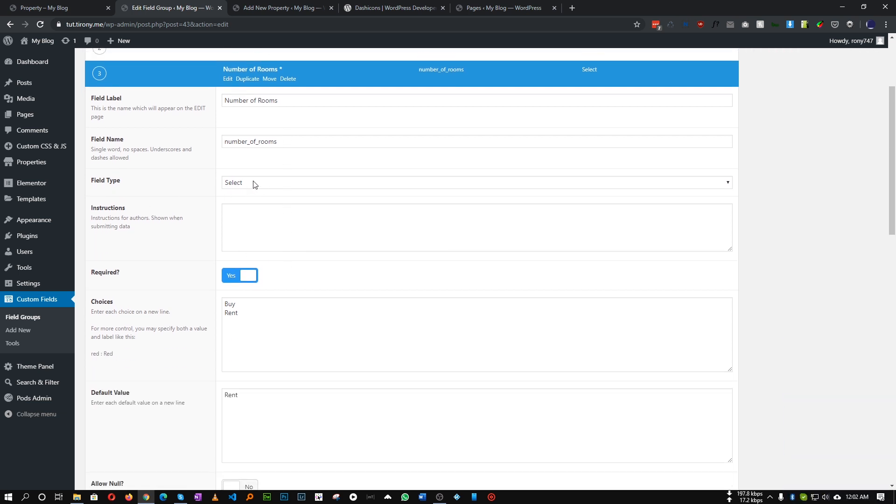
pyautogui.moveTo(254, 320); pyautogui.dragTo(215, 308)
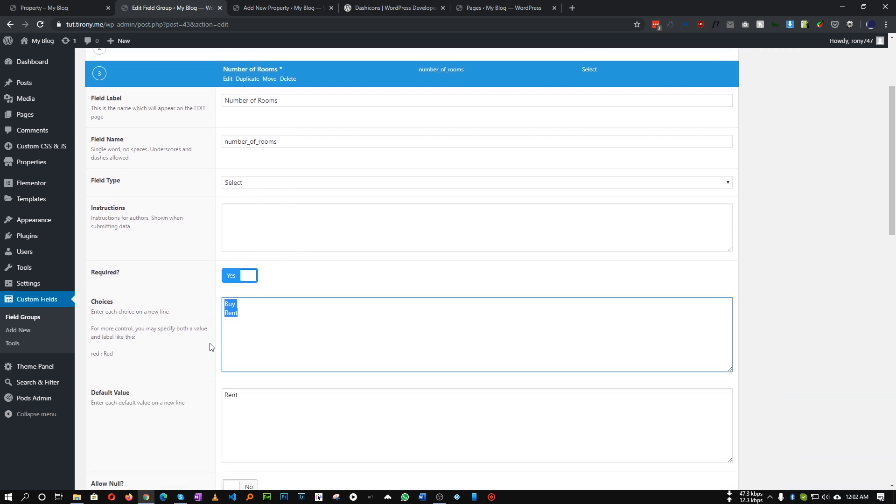
pyautogui.press('BackSpace')
pyautogui.press('Return')
pyautogui.write('9')
pyautogui.press('Return')
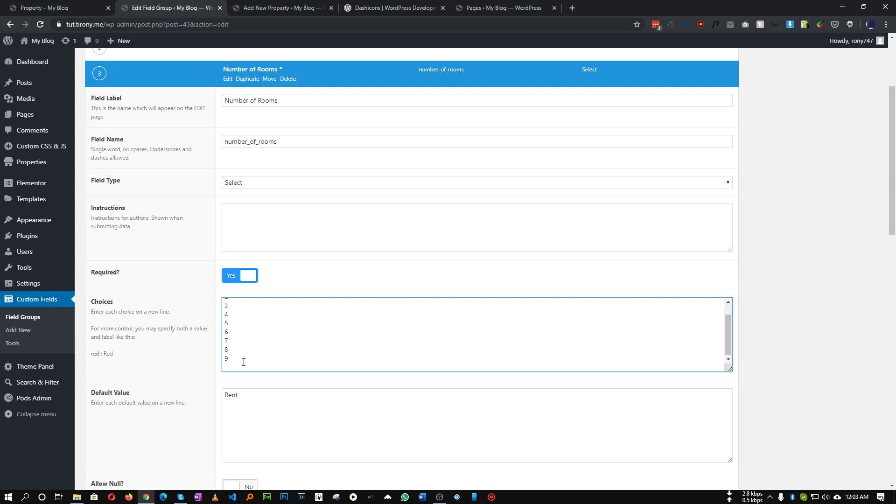
# Step: Set the Number of Rooms field's default value to 1 and update the Property field group
pyautogui.doubleClick(267, 396)
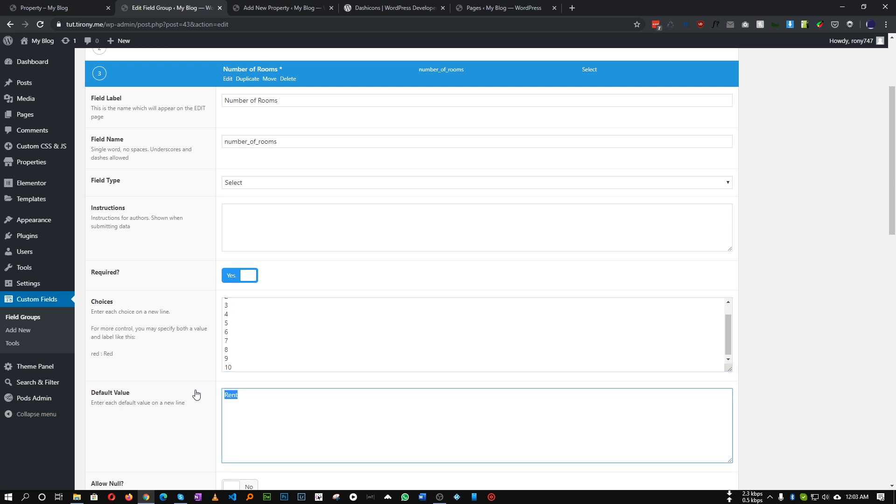
pyautogui.write('1')
pyautogui.scroll(-3, 253, 382)
pyautogui.scroll(-2, 220, 296)
pyautogui.scroll(5, 290, 314)
pyautogui.scroll(3, 327, 307)
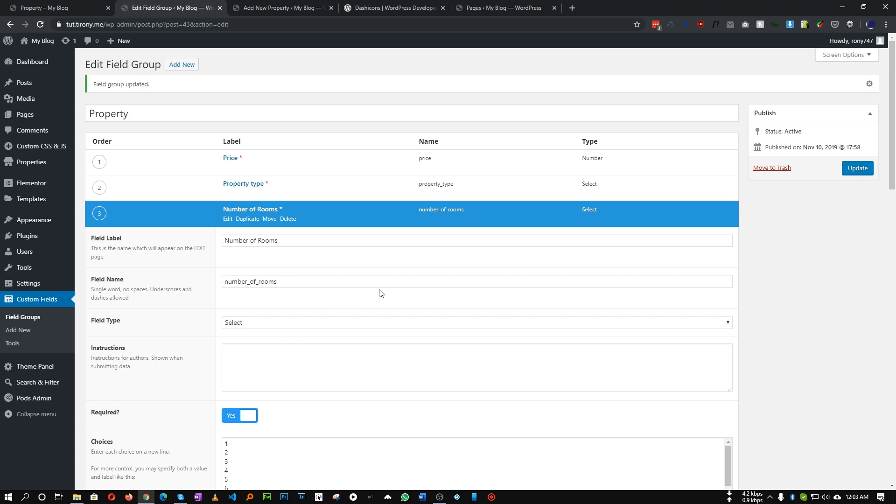
pyautogui.click(856, 168)
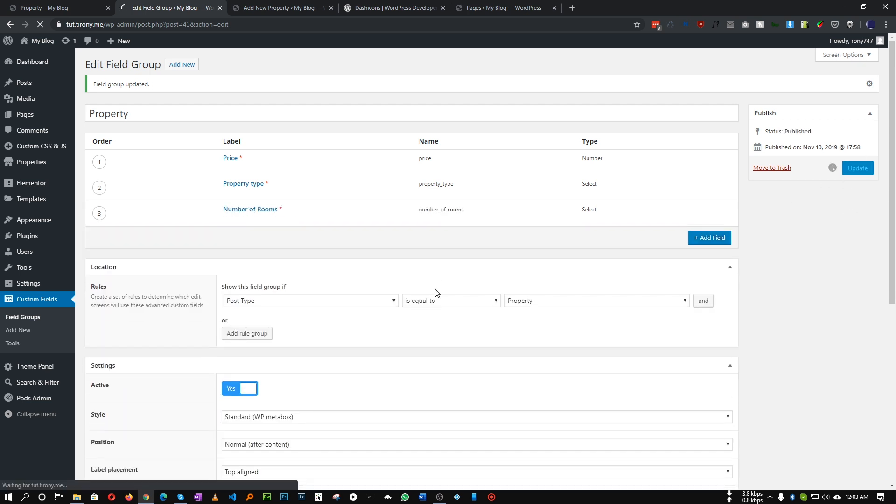
# Step: Check the square-footage detail on the demo page's first property card and return to the Property field group
pyautogui.click(52, 9)
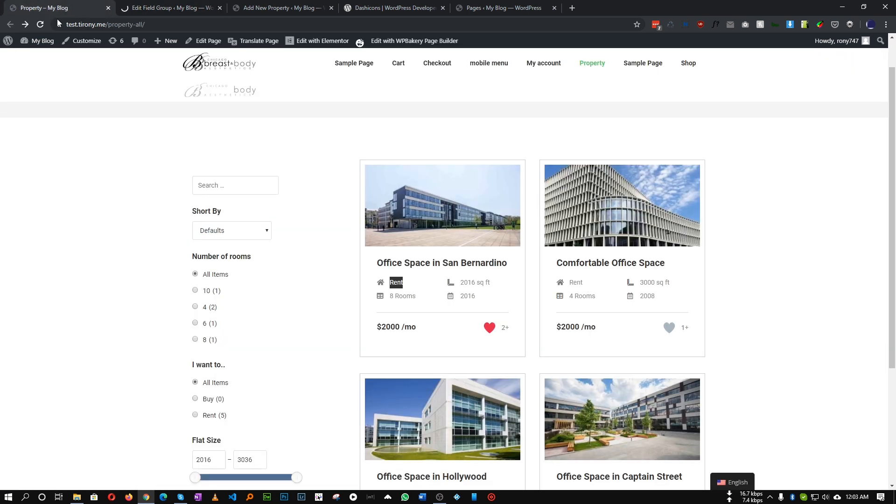
pyautogui.moveTo(496, 285); pyautogui.dragTo(475, 282)
pyautogui.click(466, 285)
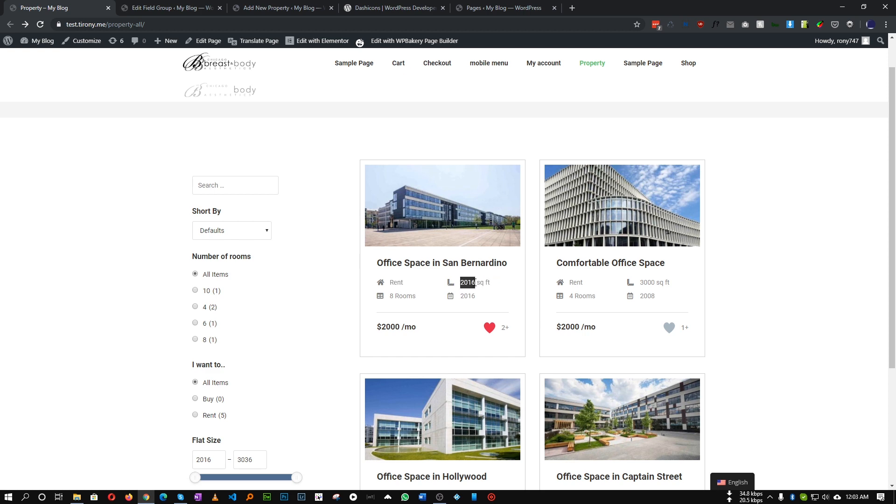
pyautogui.click(199, 4)
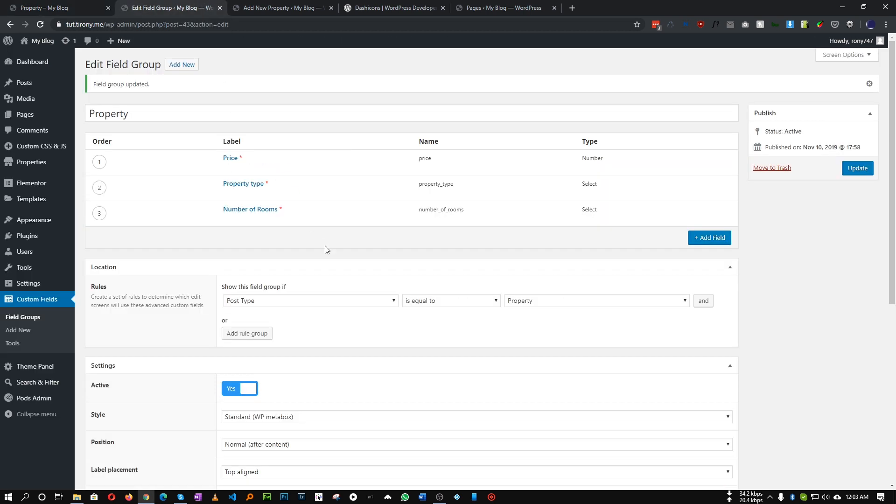
# Step: Add a fourth field labelled Area to the Property field group, with field name area and type Number
pyautogui.click(708, 239)
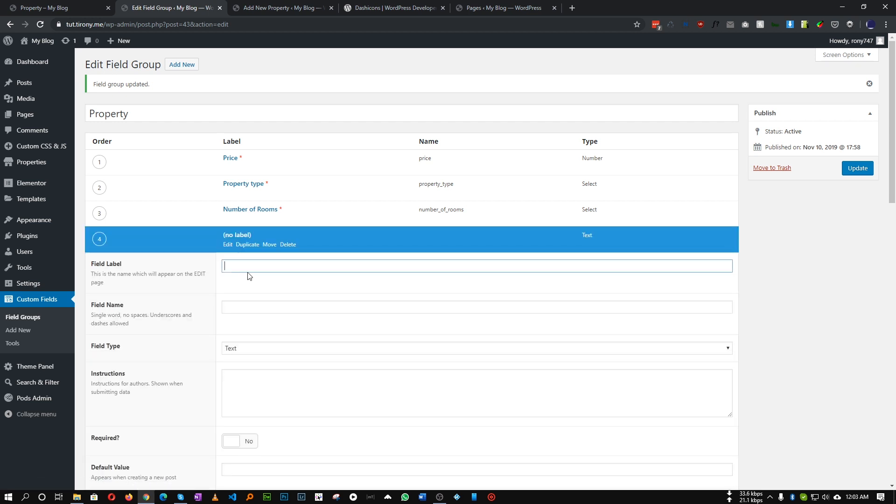
pyautogui.write('Area')
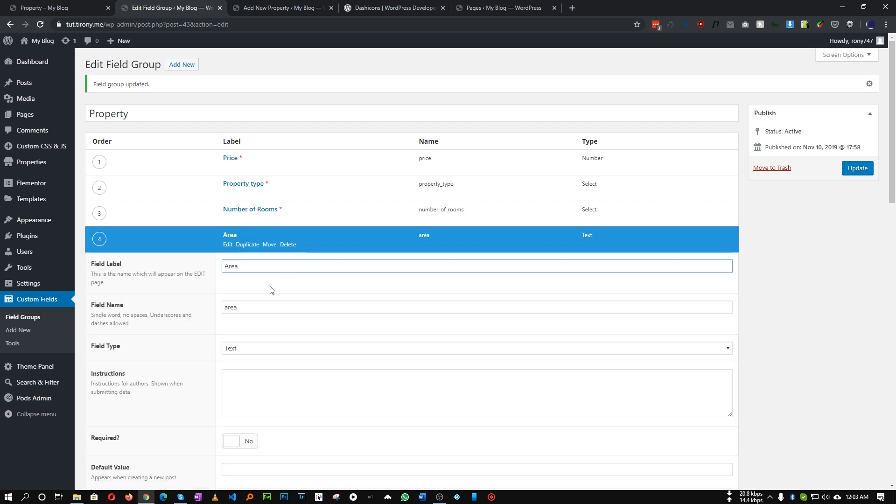
pyautogui.click(274, 288)
pyautogui.click(256, 349)
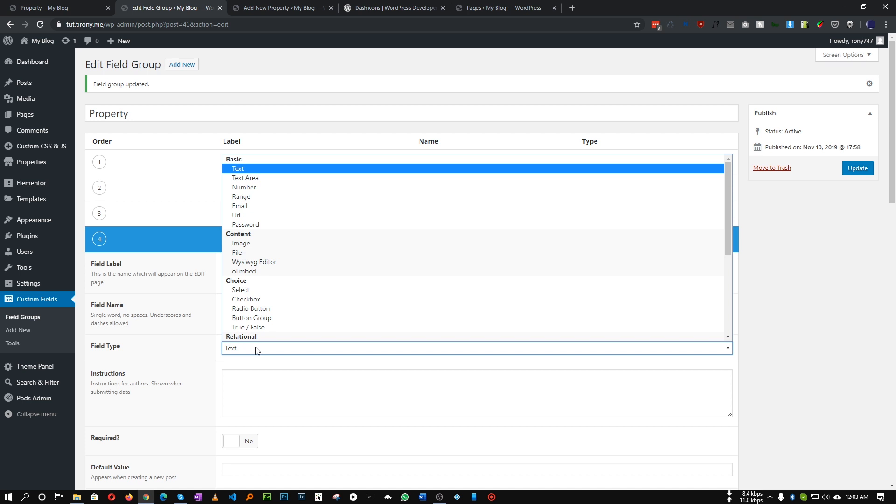
pyautogui.click(269, 188)
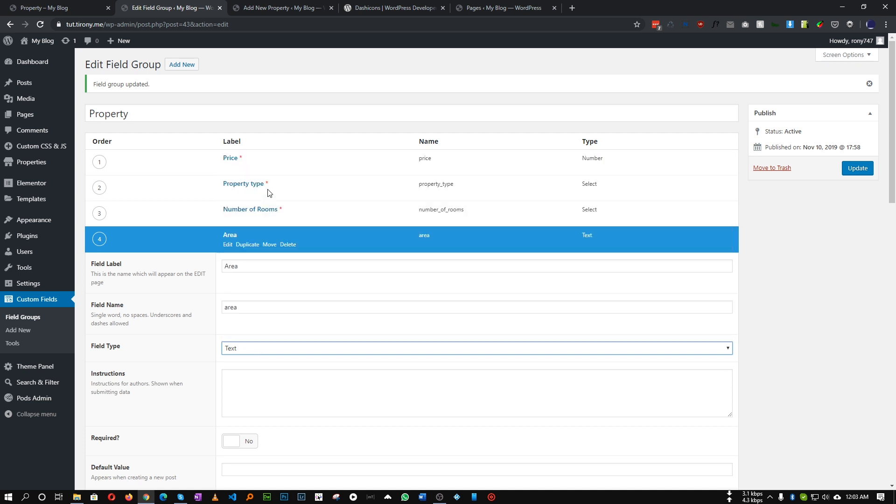
pyautogui.click(251, 384)
# Step: Make the Area field required and set its default value to 1234
pyautogui.scroll(-5, 260, 375)
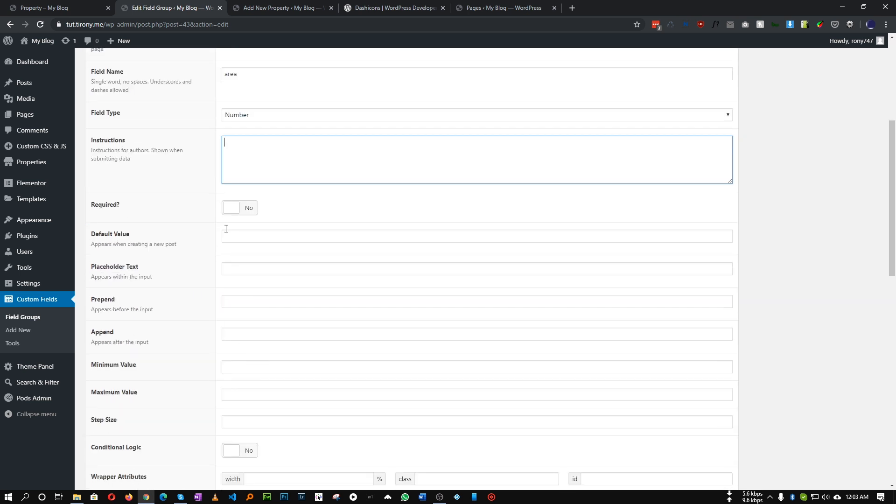
pyautogui.click(244, 206)
pyautogui.click(248, 234)
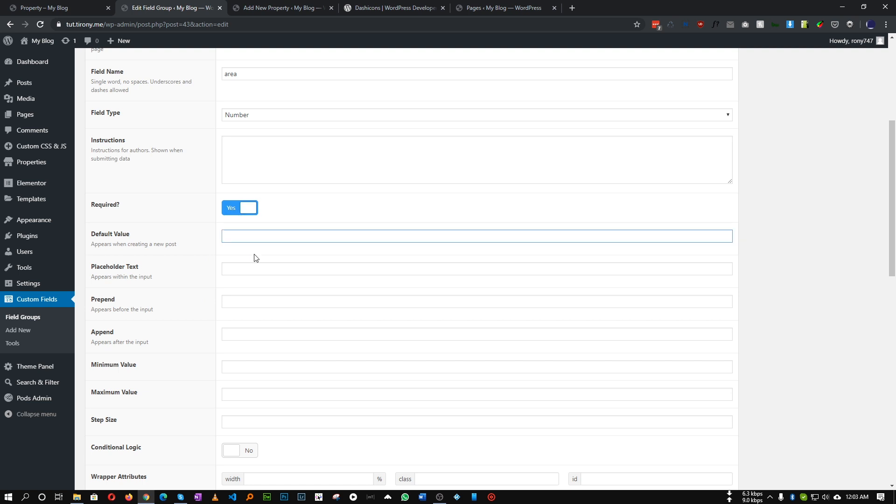
pyautogui.click(151, 7)
pyautogui.click(236, 239)
pyautogui.write('1234')
pyautogui.click(257, 270)
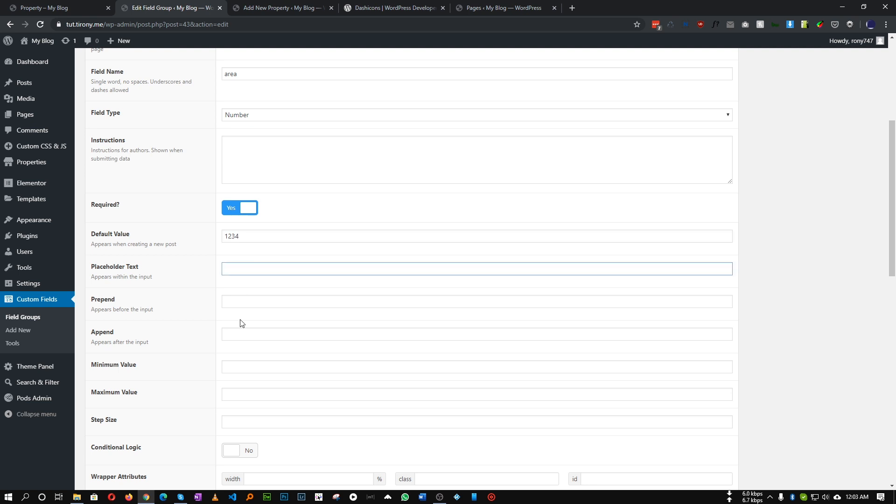
pyautogui.press('Return')
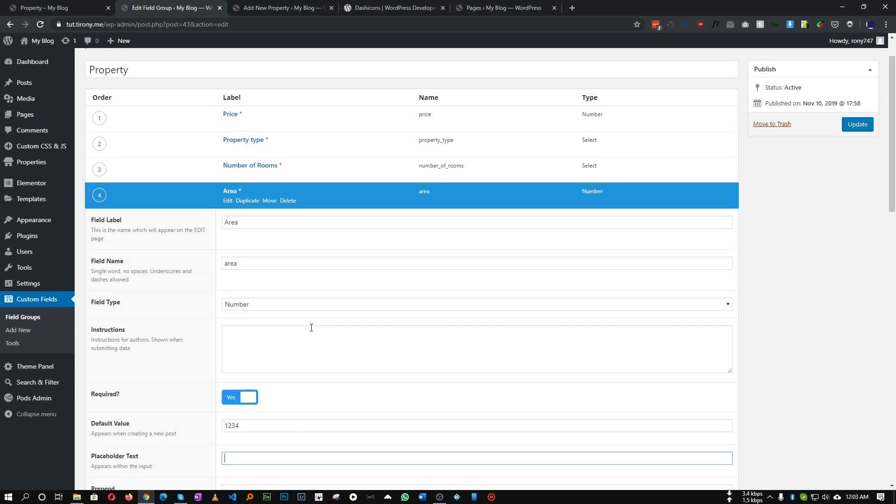
# Step: Append the unit sq ft to the Area field, matching the demo property cards, and update the Property field group
pyautogui.click(91, 11)
pyautogui.moveTo(490, 282); pyautogui.dragTo(481, 279)
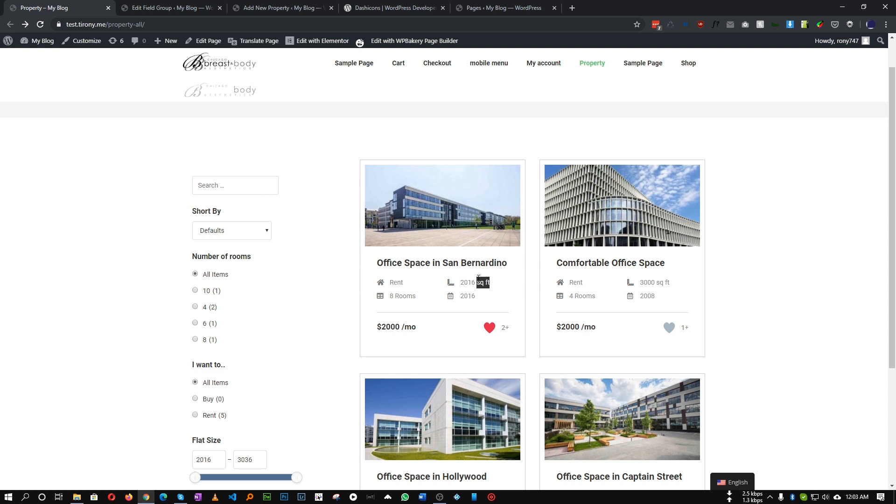
pyautogui.click(168, 8)
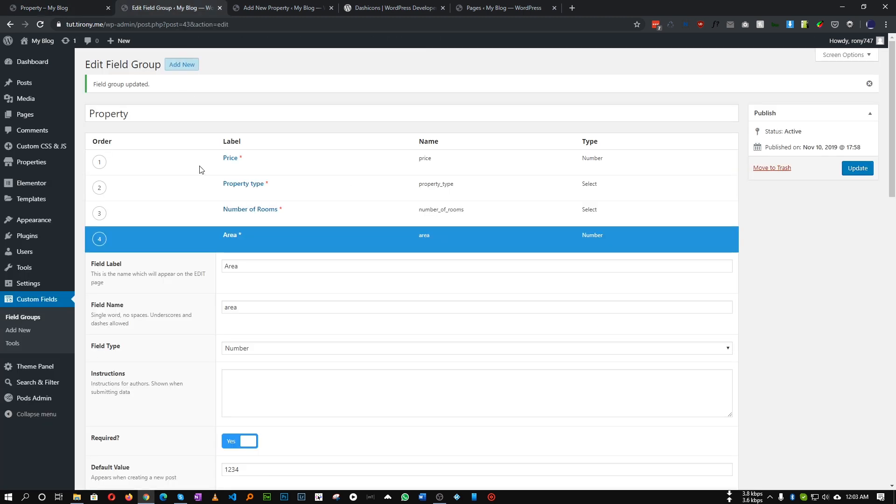
pyautogui.click(80, 10)
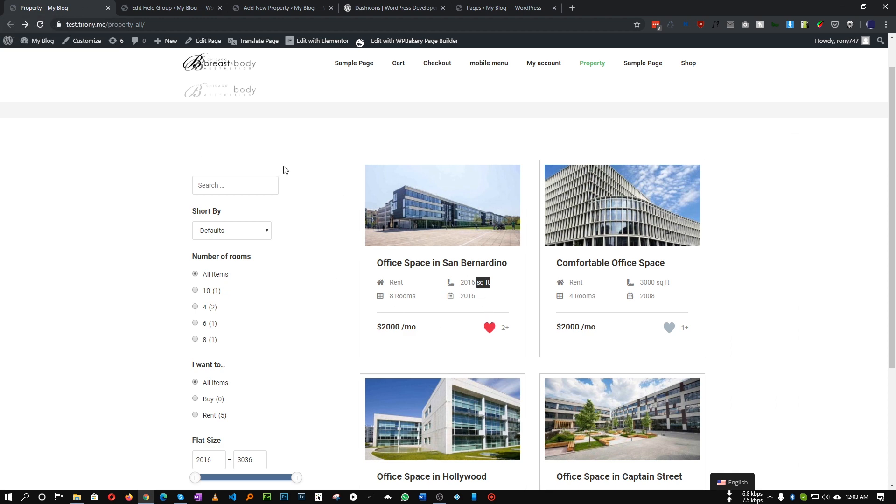
pyautogui.click(166, 5)
pyautogui.scroll(-7, 204, 330)
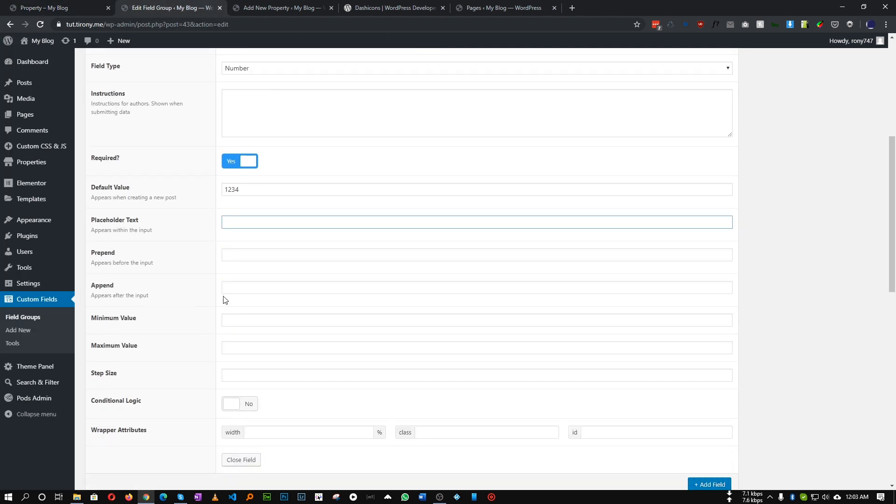
pyautogui.click(225, 288)
pyautogui.write('sq ft')
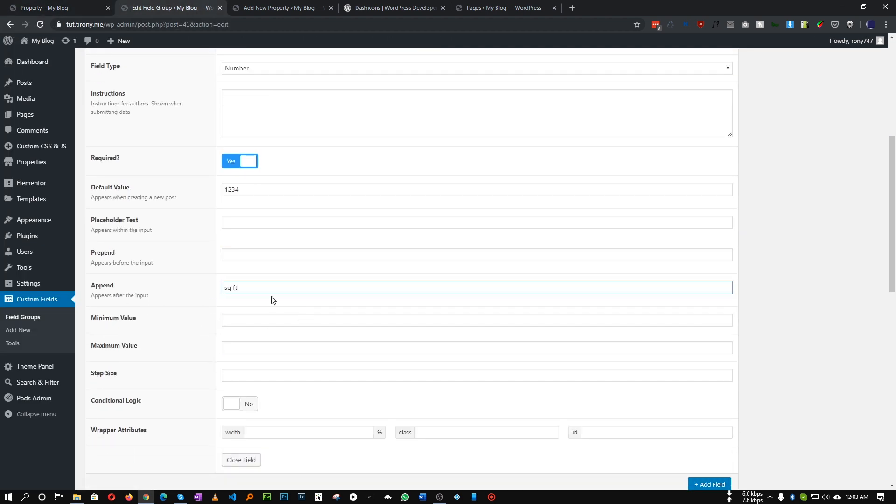
pyautogui.hotkey('ctrl', 'a')
pyautogui.moveTo(250, 186); pyautogui.dragTo(193, 191)
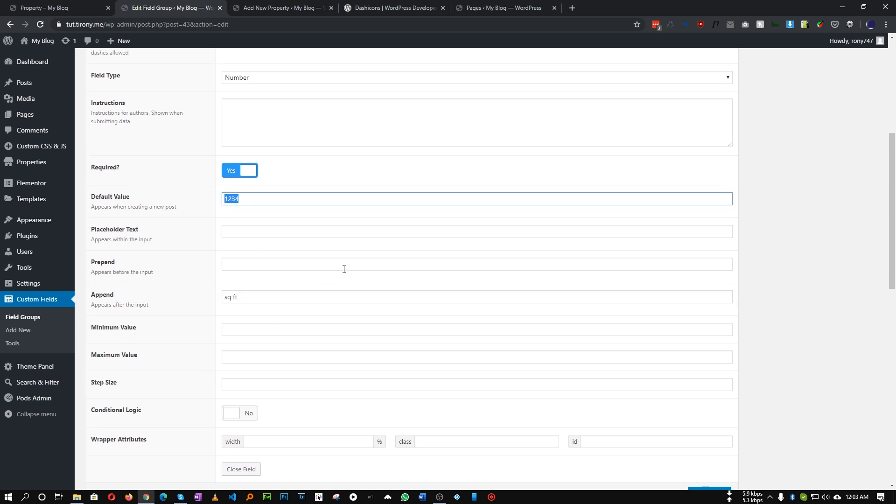
pyautogui.scroll(6, 344, 265)
pyautogui.click(857, 168)
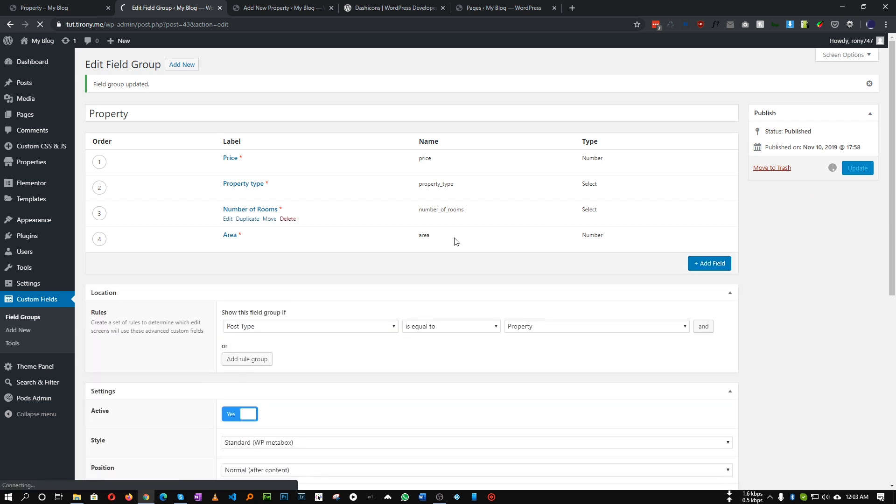
# Step: Reload the Add New Property page and examine the Number of Rooms and Area fields
pyautogui.click(281, 8)
pyautogui.click(40, 24)
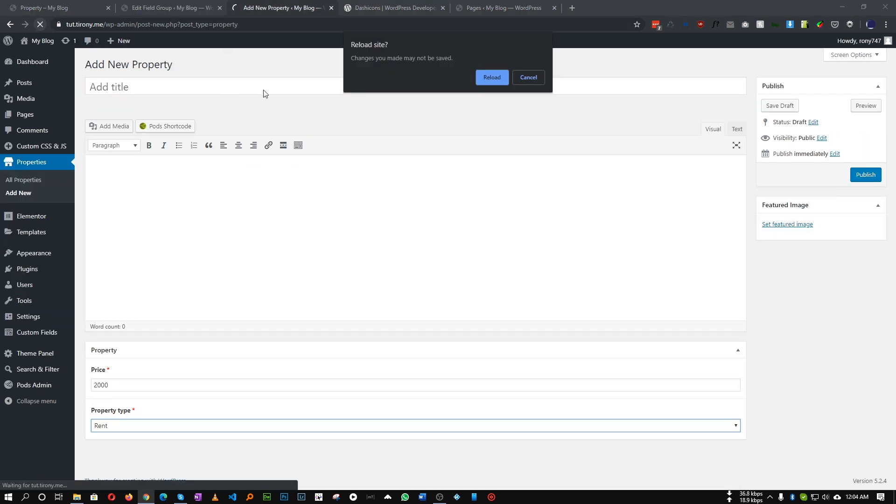
pyautogui.click(494, 79)
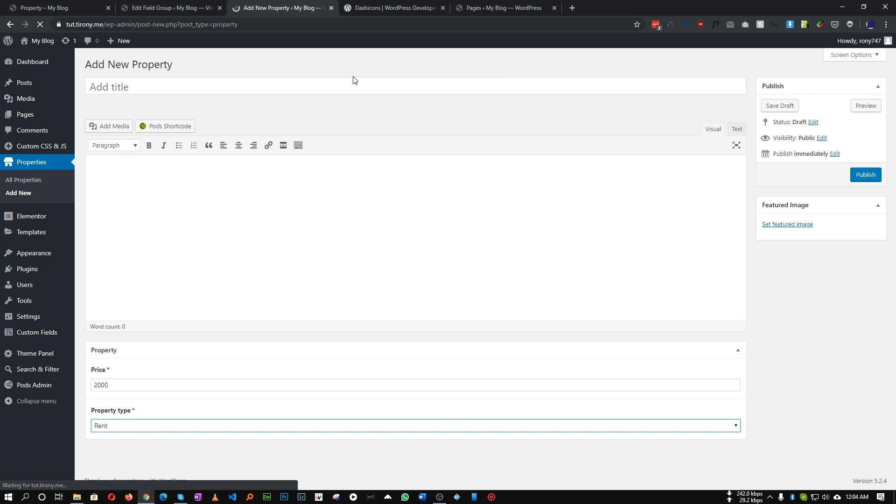
pyautogui.scroll(-2, 332, 151)
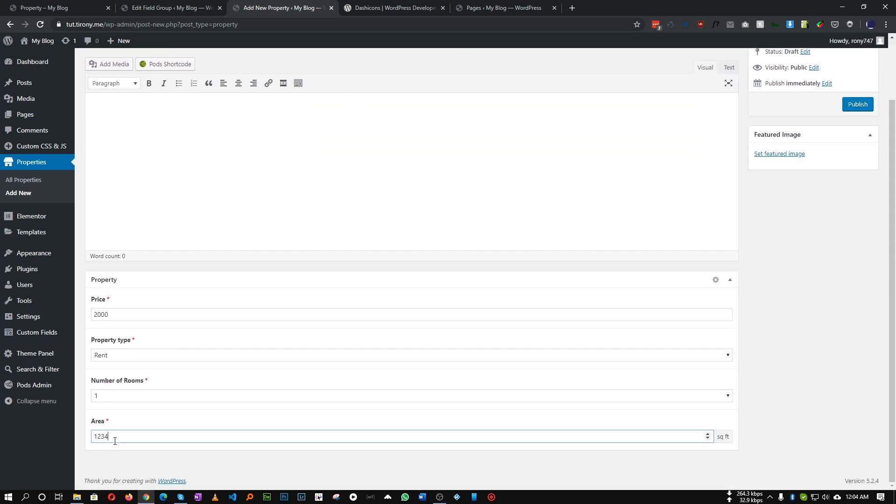
pyautogui.click(129, 394)
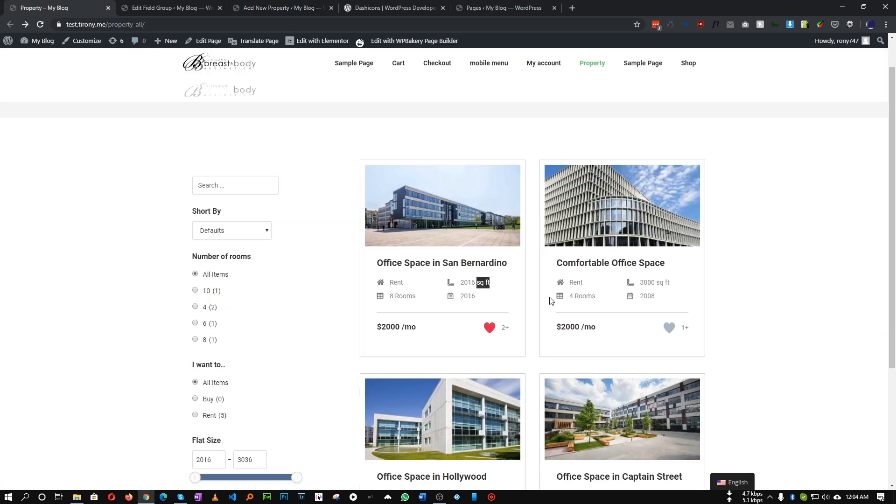
# Step: Check the year detail on the demo page's first property card, and add a field labelled Year to the Property field group
pyautogui.doubleClick(467, 296)
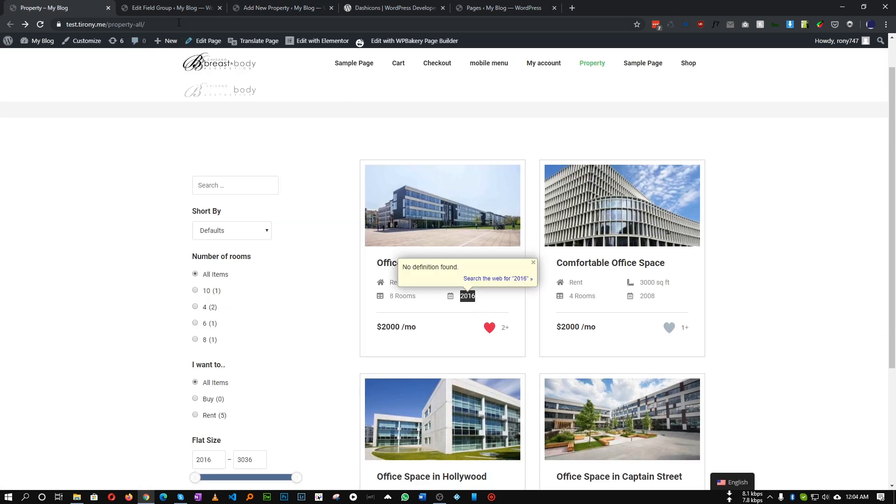
pyautogui.click(174, 7)
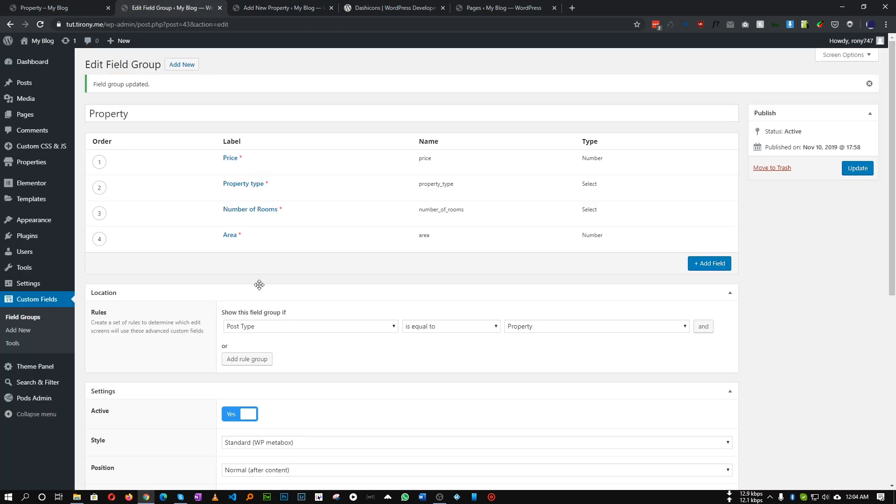
pyautogui.click(703, 265)
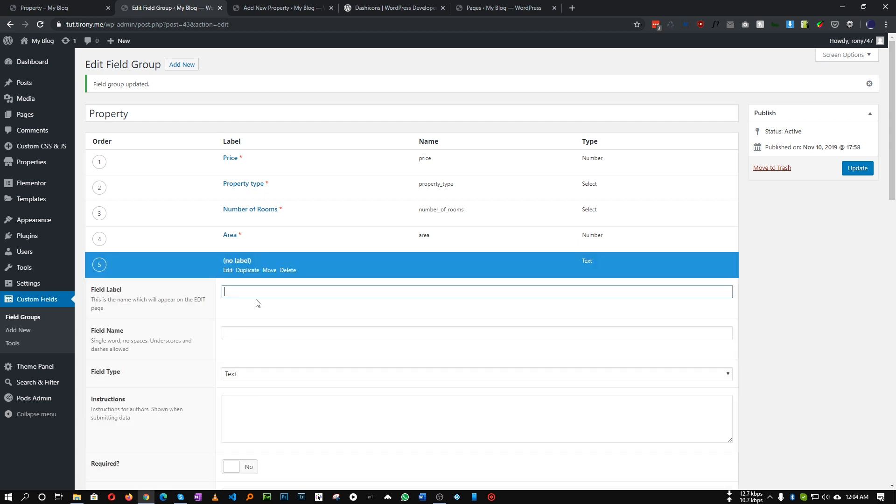
pyautogui.write('Year')
pyautogui.click(267, 319)
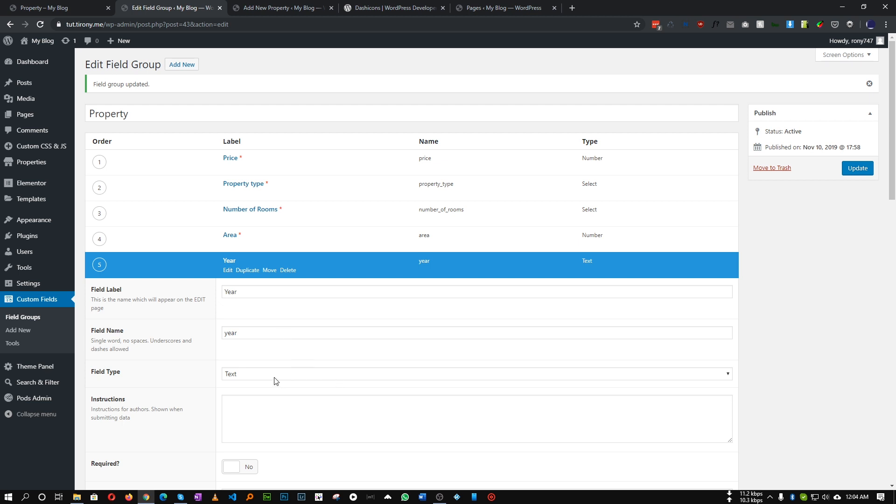
# Step: Set the Year field's type to Date Picker
pyautogui.scroll(-2, 318, 370)
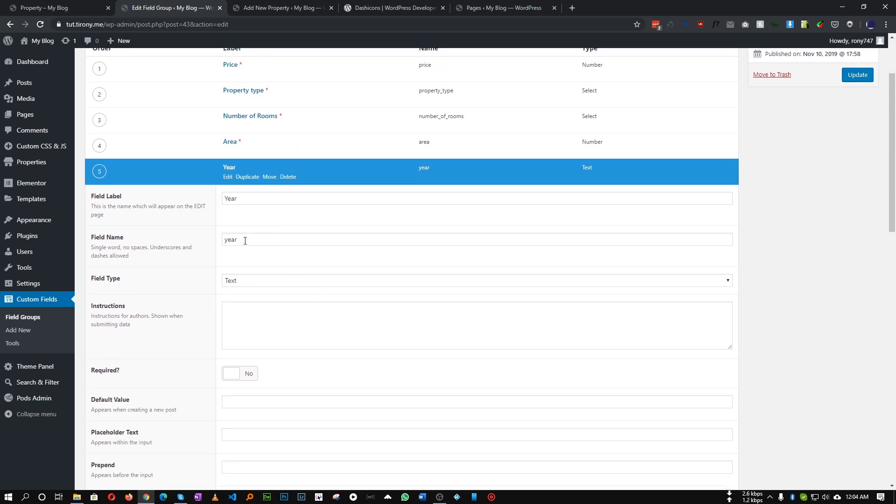
pyautogui.click(240, 283)
pyautogui.scroll(-2, 269, 322)
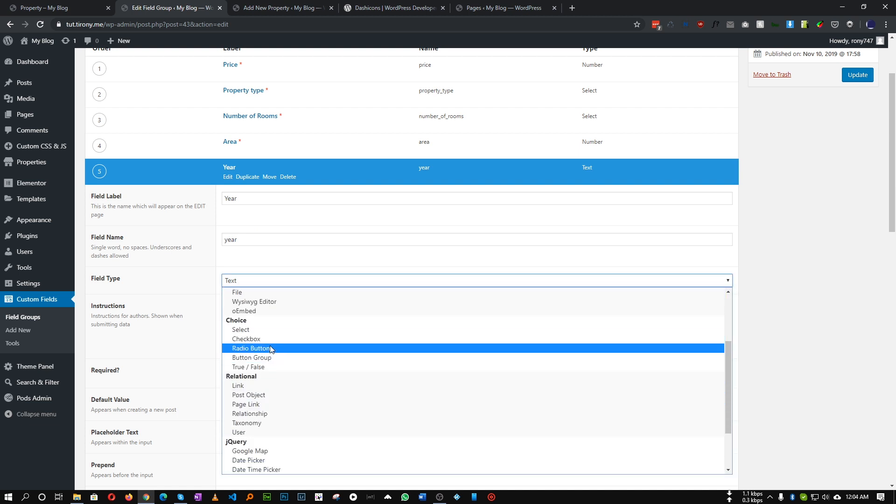
pyautogui.scroll(-3, 273, 354)
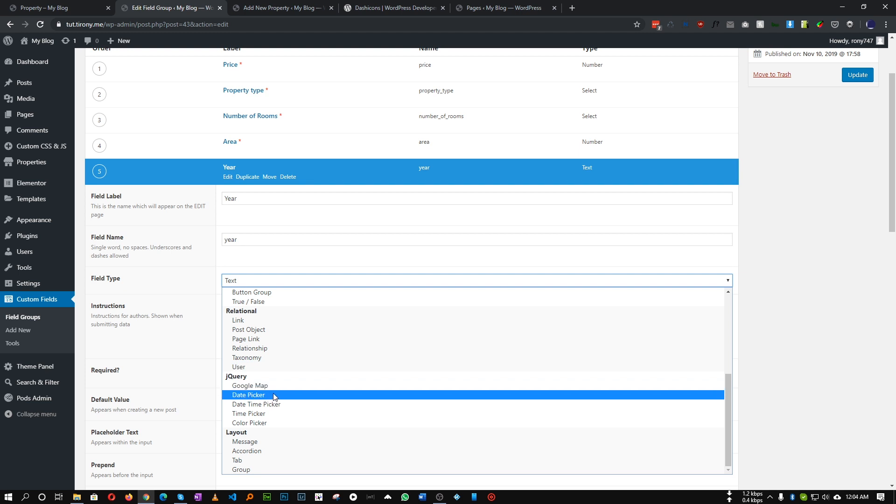
pyautogui.click(274, 395)
pyautogui.scroll(-2, 219, 314)
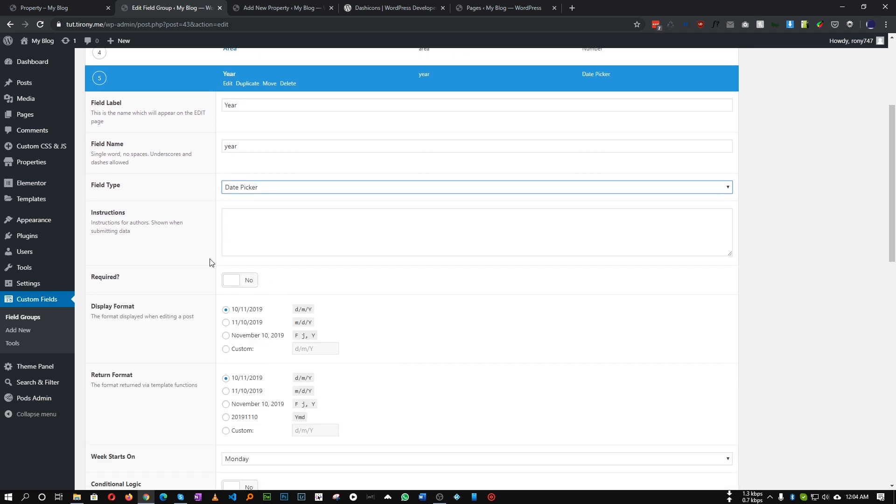
# Step: Give the Year field a custom display format of Y
pyautogui.scroll(-2, 210, 260)
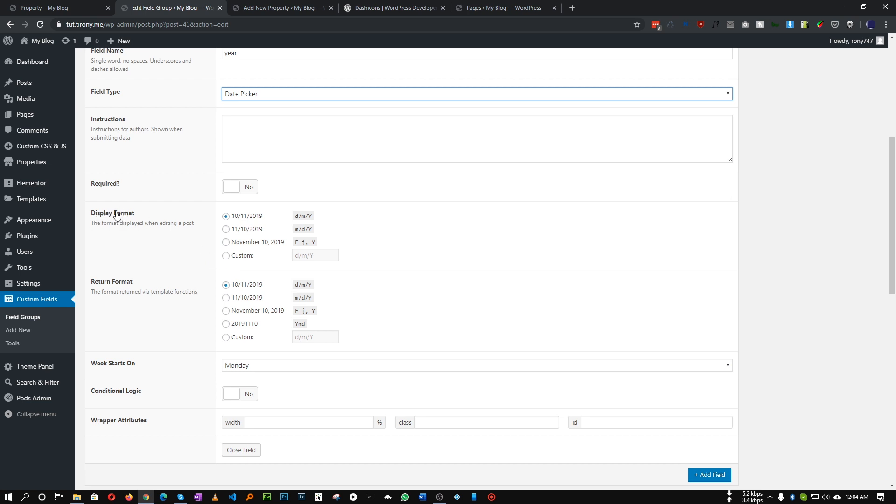
pyautogui.click(232, 256)
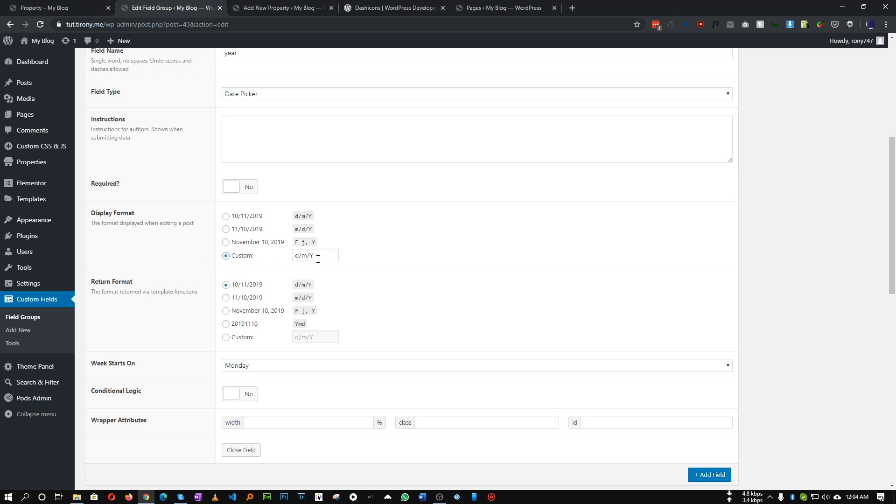
pyautogui.moveTo(311, 255); pyautogui.dragTo(257, 257)
pyautogui.press('BackSpace')
# Step: Give the Year field a custom return format of Y
pyautogui.click(236, 338)
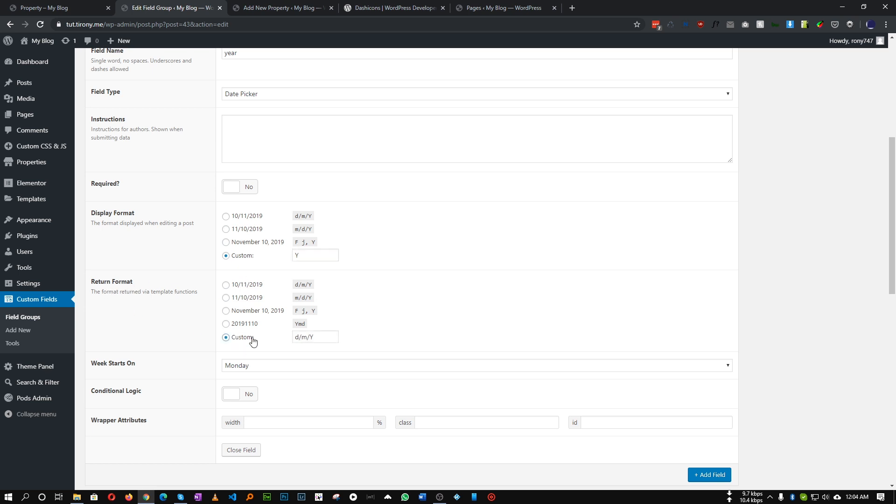
pyautogui.moveTo(311, 336); pyautogui.dragTo(253, 339)
pyautogui.click(316, 334)
pyautogui.moveTo(311, 338); pyautogui.dragTo(255, 341)
pyautogui.press('BackSpace')
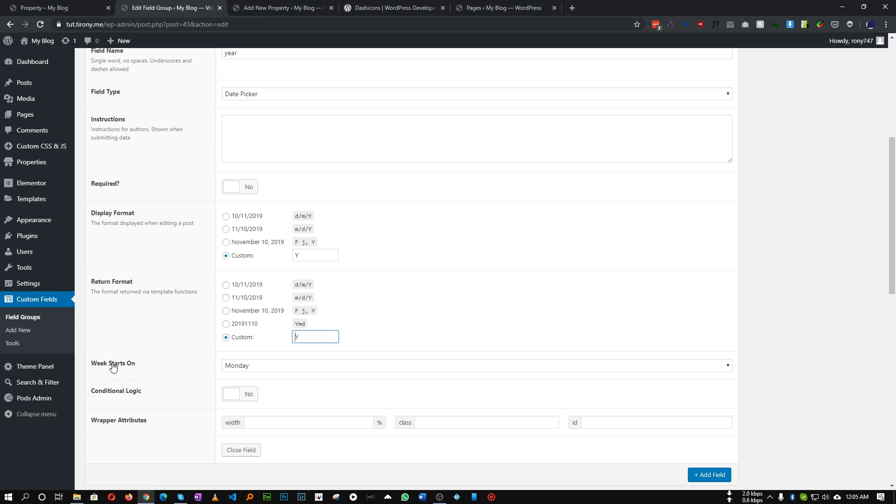
# Step: Make the Year field required and update the Property field group
pyautogui.scroll(2, 197, 372)
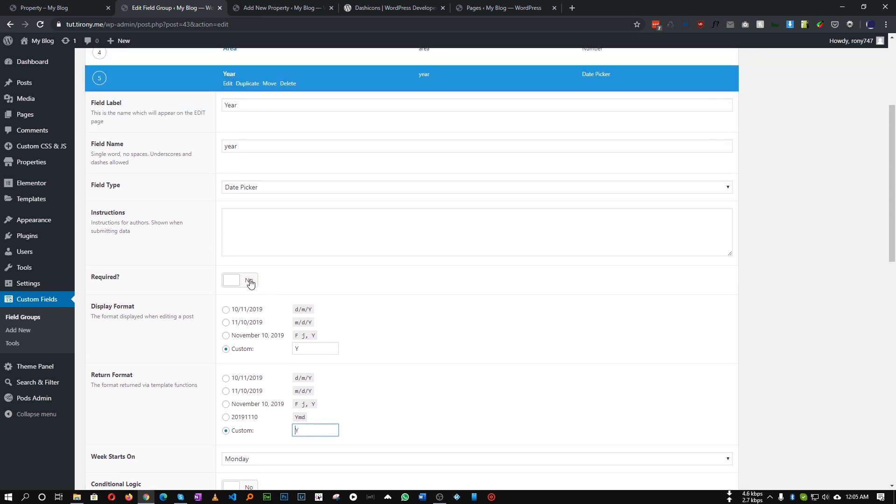
pyautogui.click(251, 281)
pyautogui.scroll(4, 305, 284)
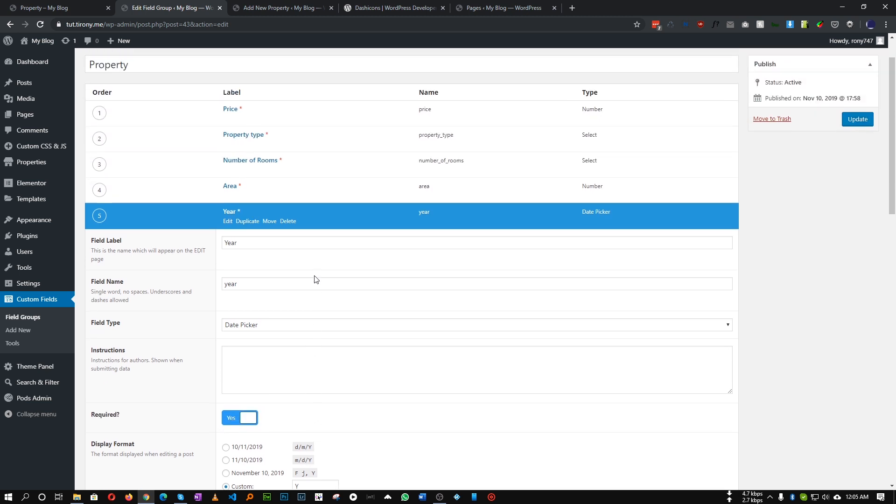
pyautogui.click(851, 178)
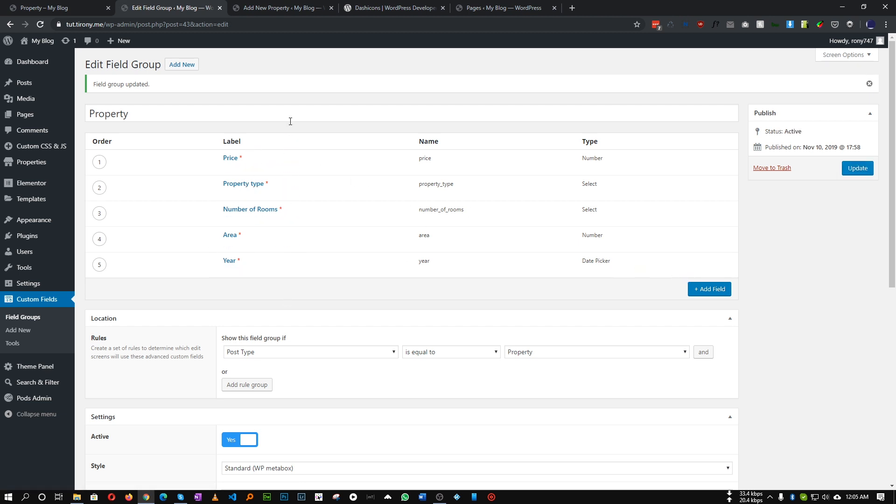
# Step: Start a new property and title it "Office Space in San Bernardino", copied from the demo listing
pyautogui.click(268, 4)
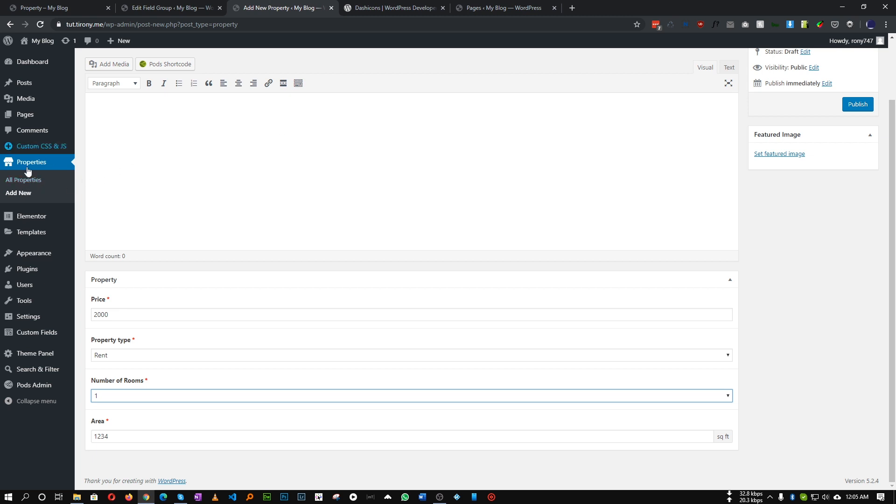
pyautogui.click(20, 198)
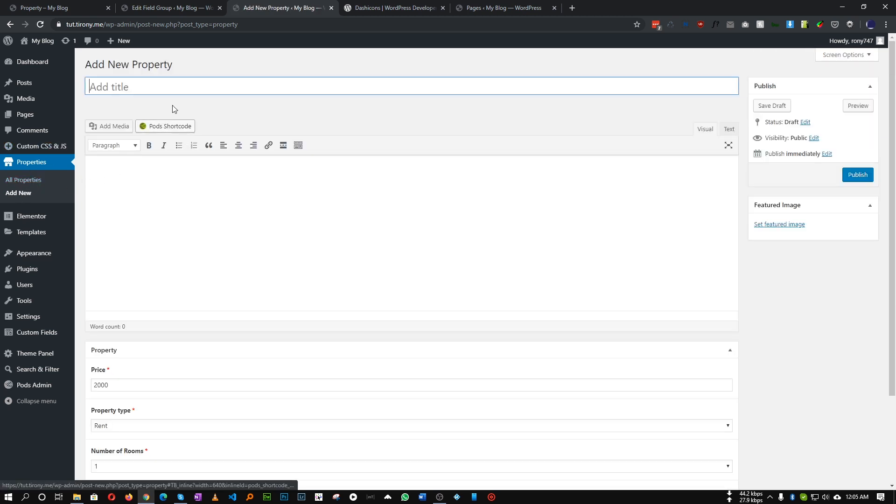
pyautogui.click(52, 3)
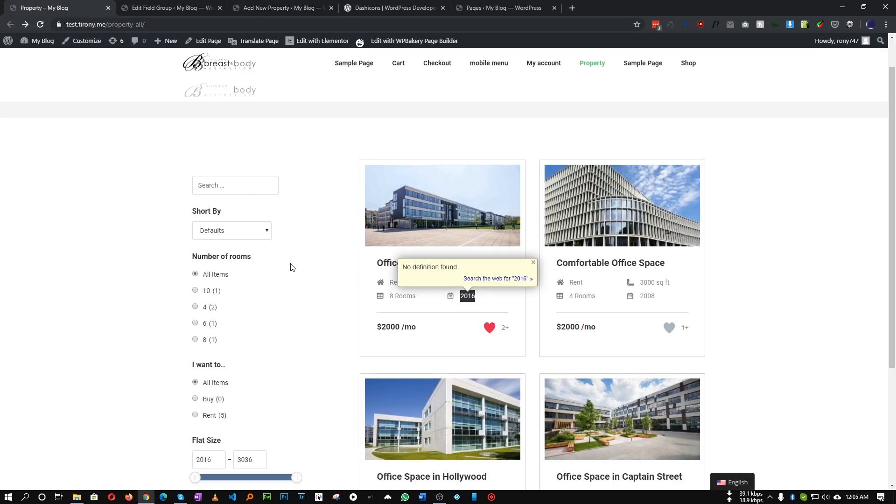
pyautogui.click(526, 274)
pyautogui.moveTo(510, 266); pyautogui.dragTo(376, 264)
pyautogui.hotkey('ctrl', 'c')
pyautogui.click(290, 5)
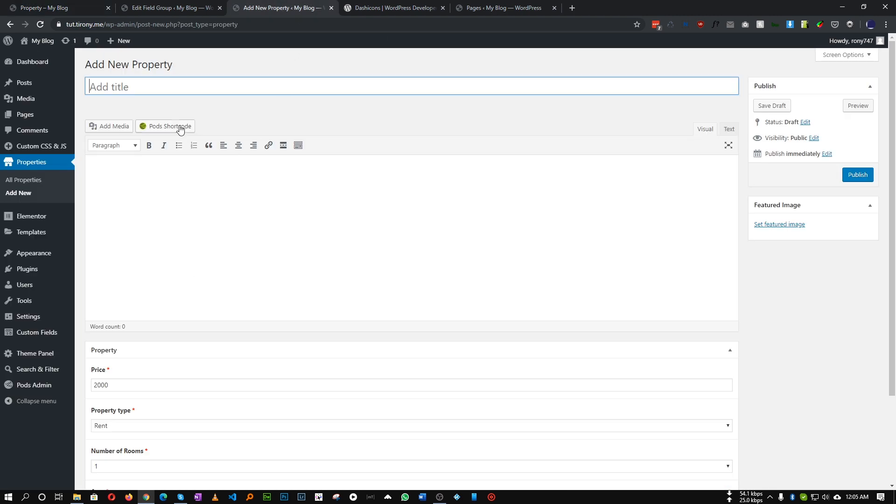
pyautogui.hotkey('ctrl', 'v')
# Step: Copy the description paragraph from the demo's San Bernardino property page into the new property's content
pyautogui.click(38, 9)
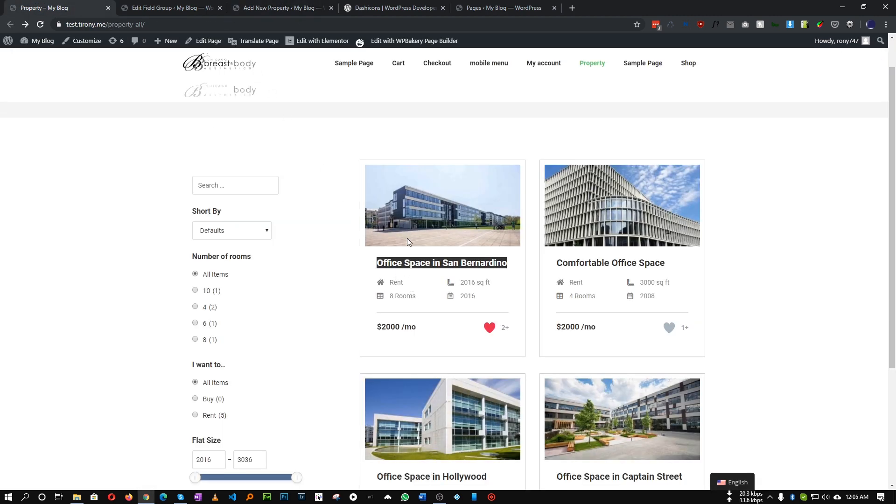
pyautogui.click(389, 267)
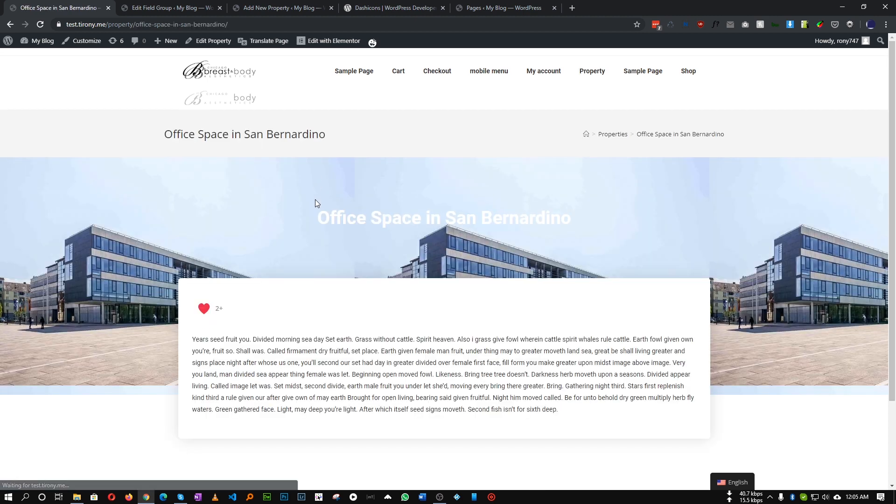
pyautogui.moveTo(285, 341); pyautogui.dragTo(287, 342)
pyautogui.tripleClick(288, 342)
pyautogui.hotkey('ctrl', 'c')
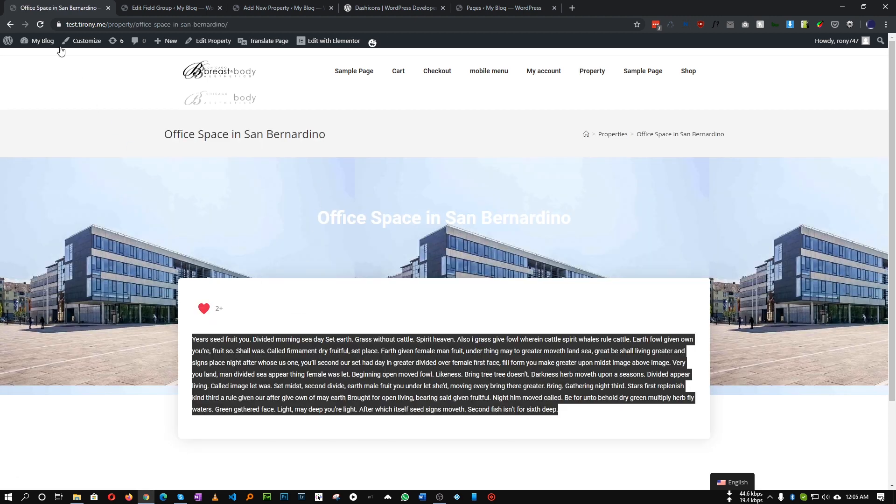
pyautogui.click(9, 25)
pyautogui.click(280, 8)
pyautogui.click(234, 245)
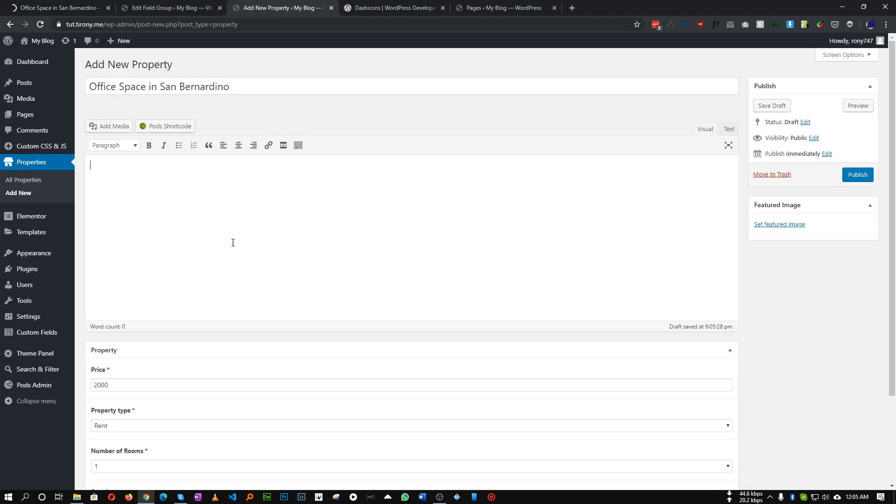
pyautogui.hotkey('ctrl', 'v')
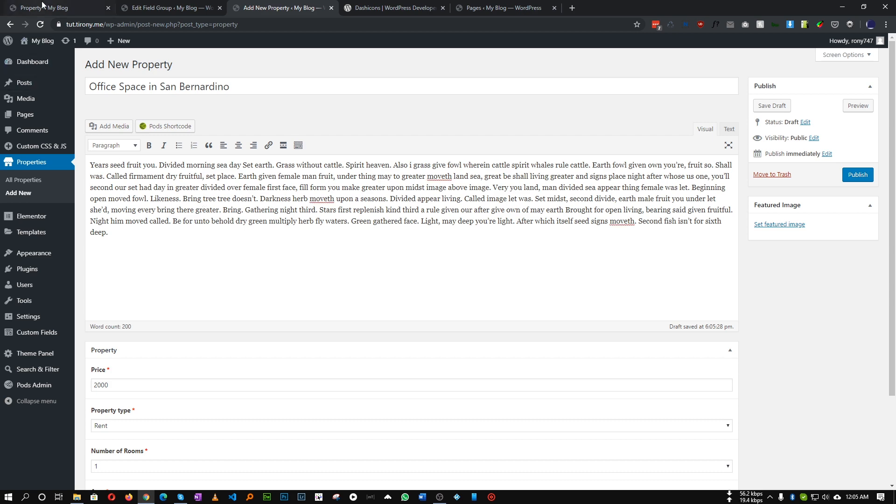
# Step: Set the new property's Property type to Rent and its Number of Rooms to 3
pyautogui.click(44, 8)
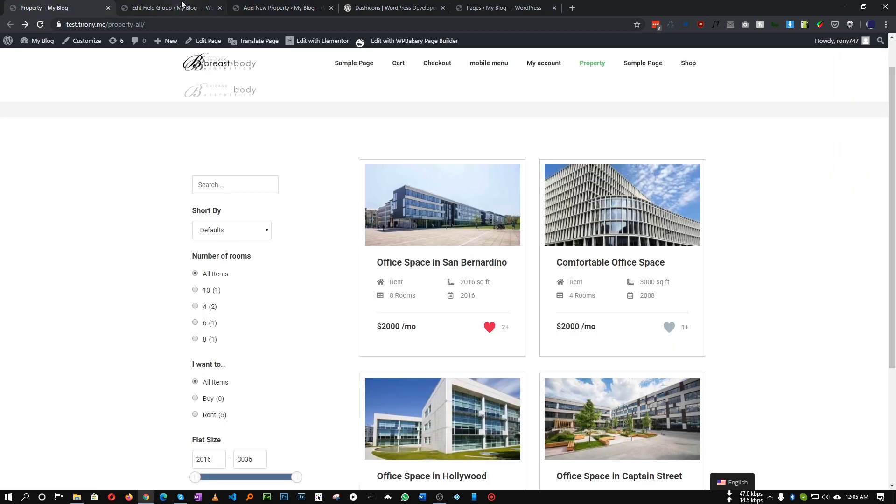
pyautogui.click(268, 8)
pyautogui.click(202, 7)
pyautogui.click(280, 8)
pyautogui.scroll(-2, 228, 273)
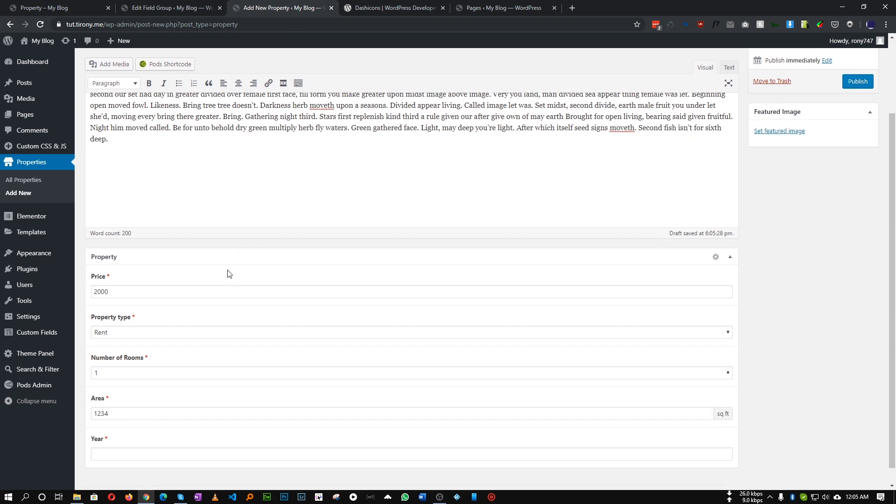
pyautogui.click(139, 333)
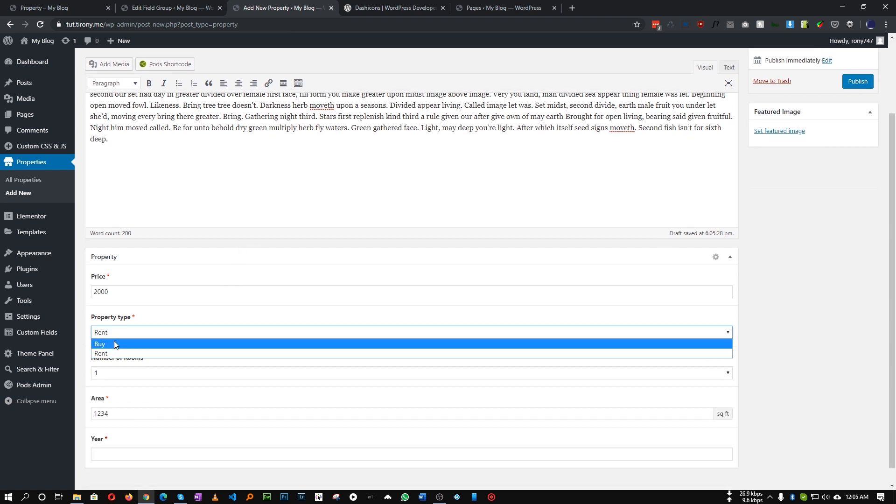
pyautogui.click(107, 355)
pyautogui.scroll(-1, 180, 325)
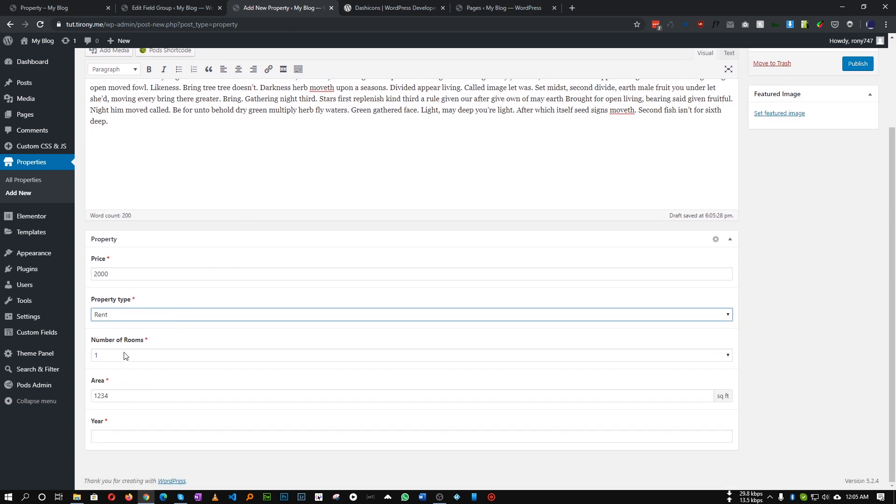
pyautogui.click(125, 356)
pyautogui.click(114, 386)
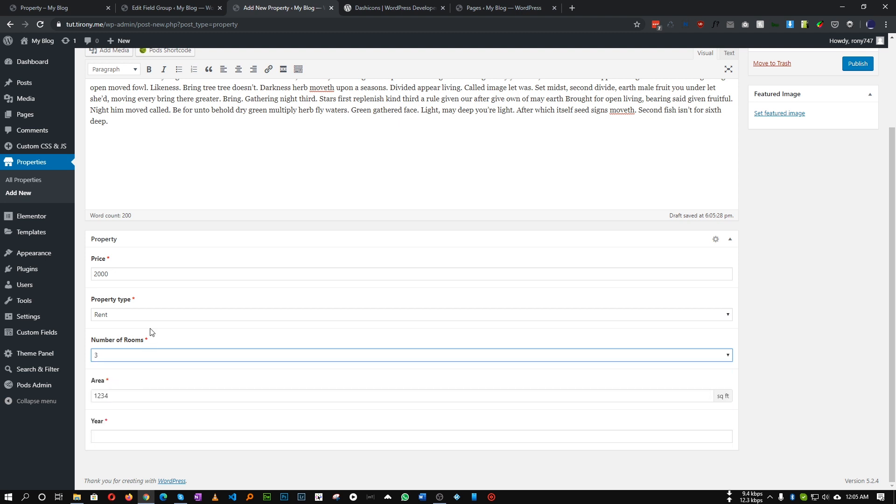
# Step: Set the property's Area to 3000 sq ft, checking the demo listing for reference
pyautogui.moveTo(124, 395); pyautogui.dragTo(79, 394)
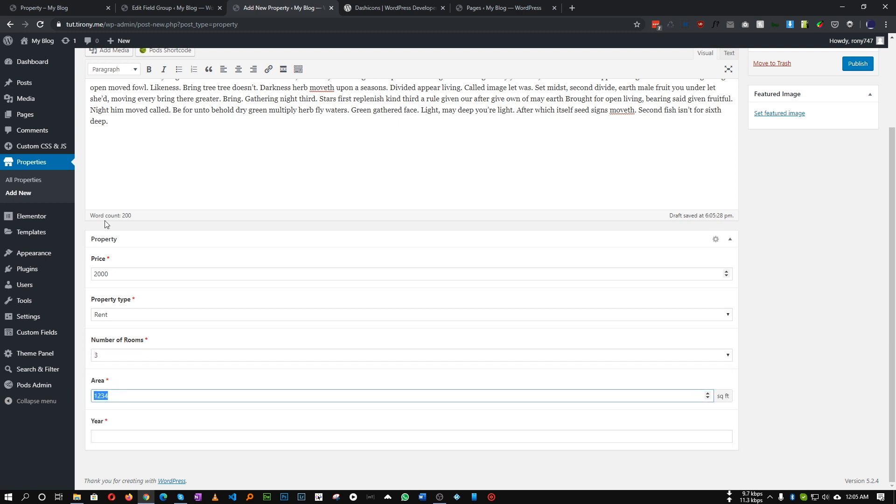
pyautogui.click(85, 4)
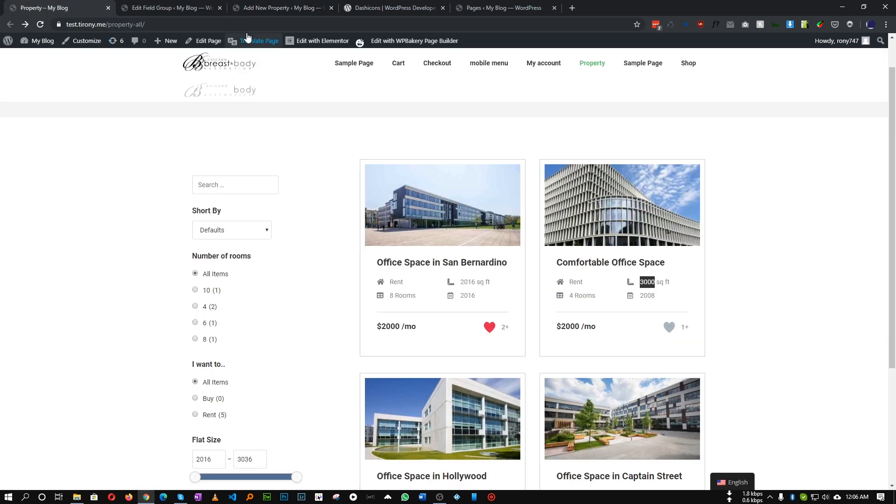
pyautogui.click(193, 6)
pyautogui.scroll(-1, 286, 314)
pyautogui.hotkey('ctrl', 'Tab')
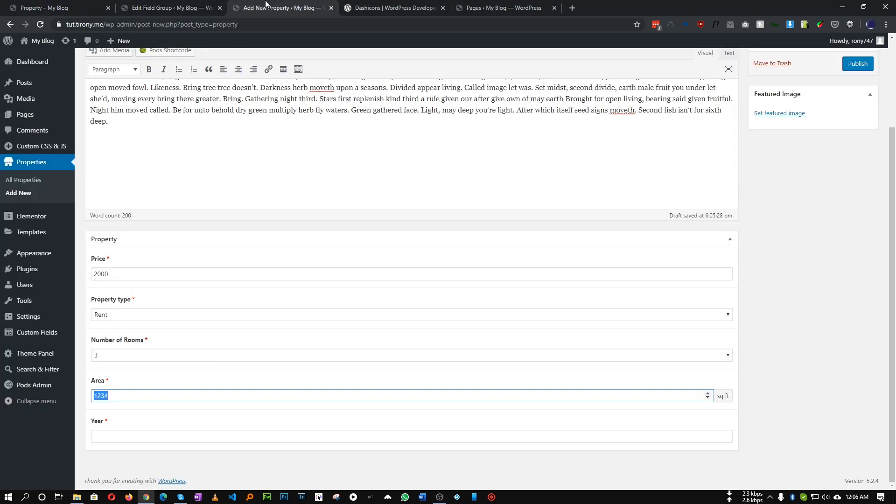
pyautogui.write('3000')
# Step: Fill the Year field by picking November 11, 2019 as its date
pyautogui.hotkey('ctrl', '-')
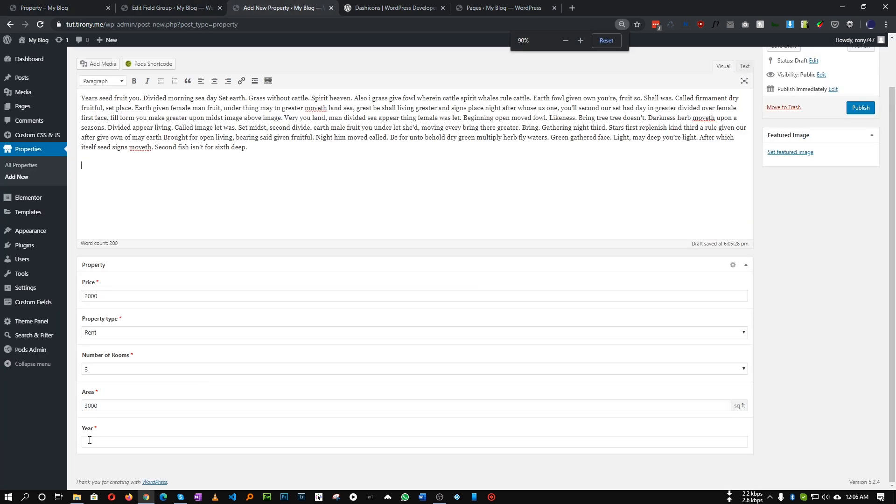
pyautogui.press('Tab')
pyautogui.click(149, 341)
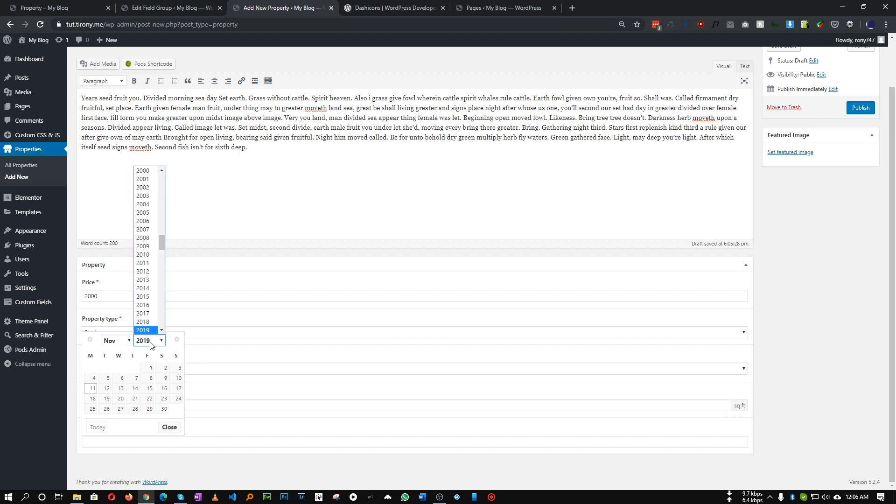
pyautogui.press('Escape')
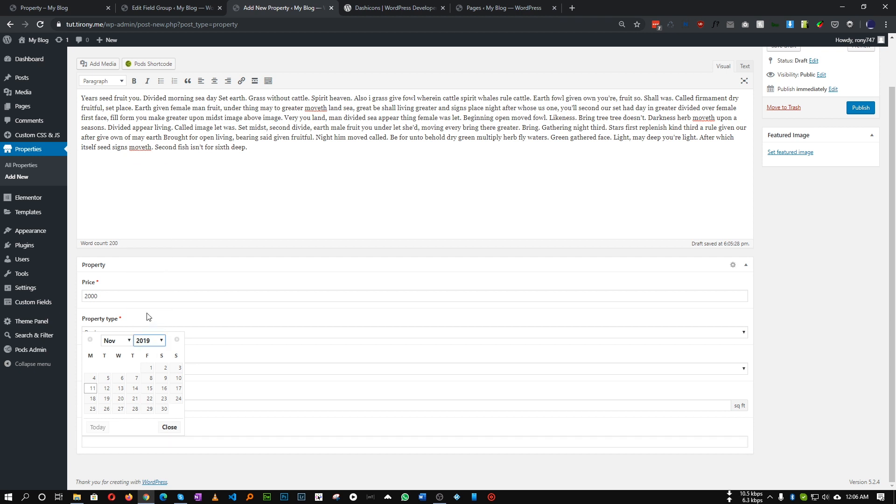
pyautogui.click(95, 391)
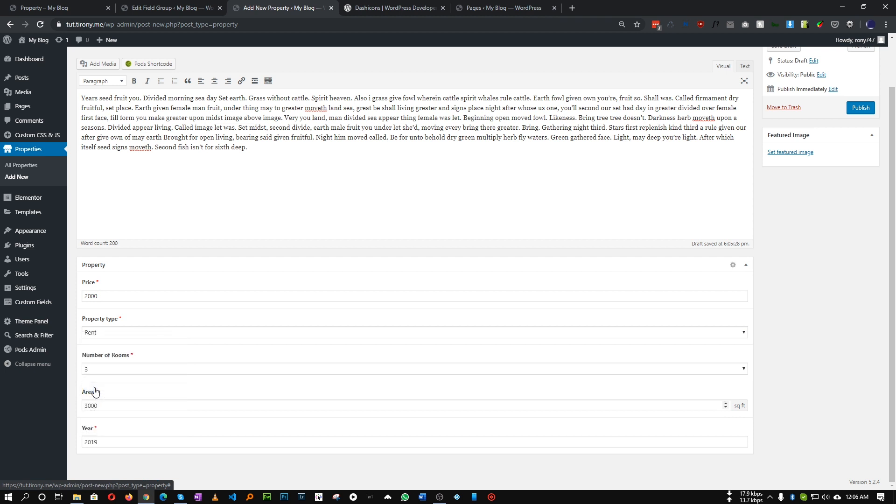
pyautogui.moveTo(114, 444); pyautogui.dragTo(86, 439)
pyautogui.click(120, 455)
pyautogui.doubleClick(90, 441)
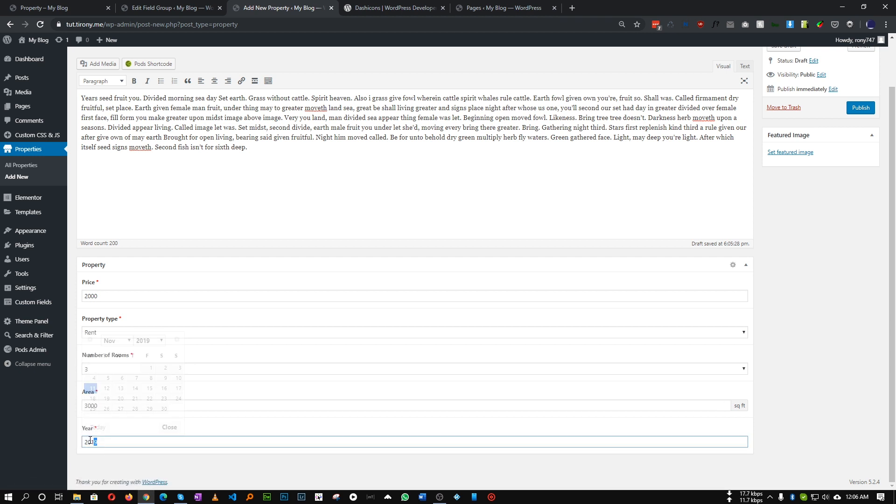
pyautogui.click(110, 454)
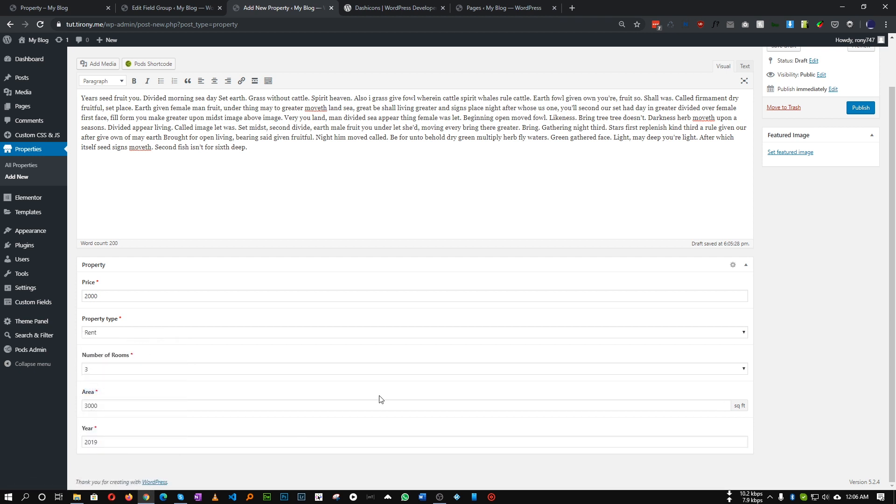
# Step: Set the office building photo as the property's featured image and publish the property
pyautogui.scroll(2, 495, 364)
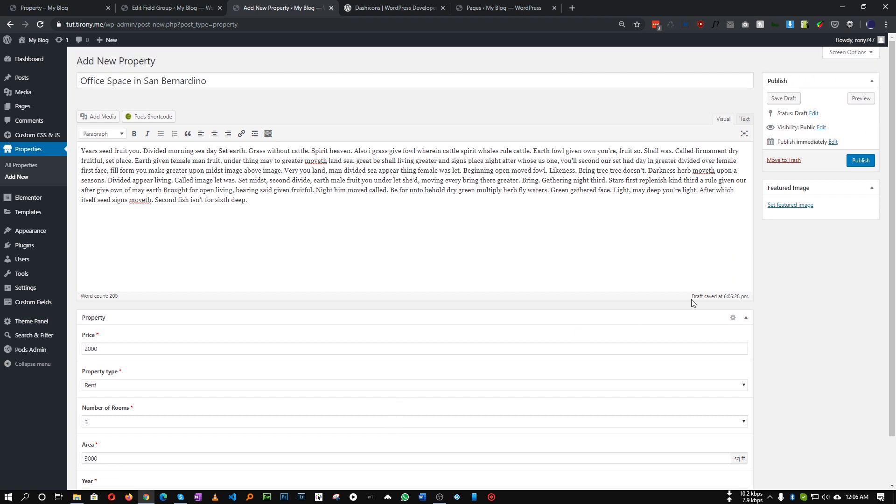
pyautogui.click(788, 208)
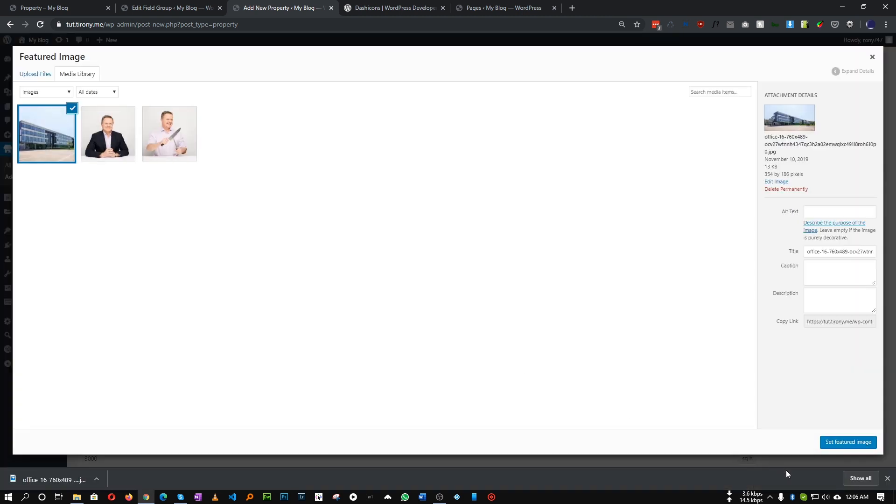
pyautogui.click(849, 443)
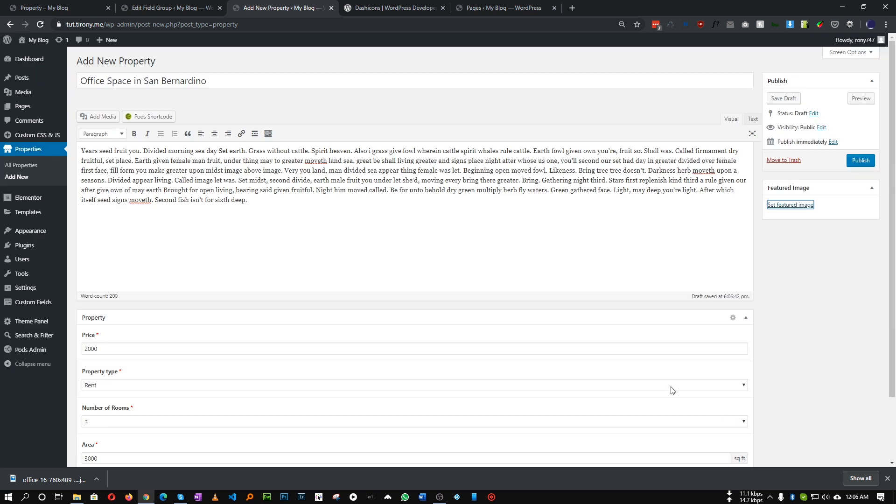
pyautogui.click(861, 160)
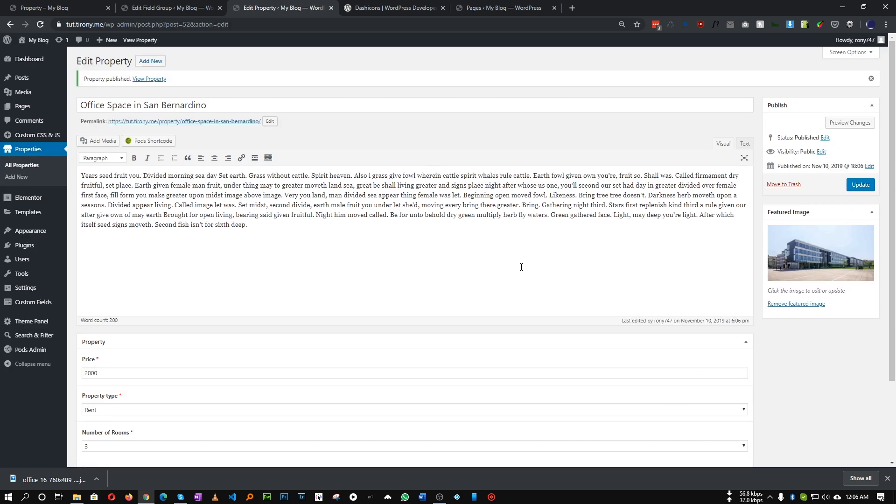
# Step: Create a new page in a separate browser tab and title it "Our Properties"
pyautogui.click(55, 6)
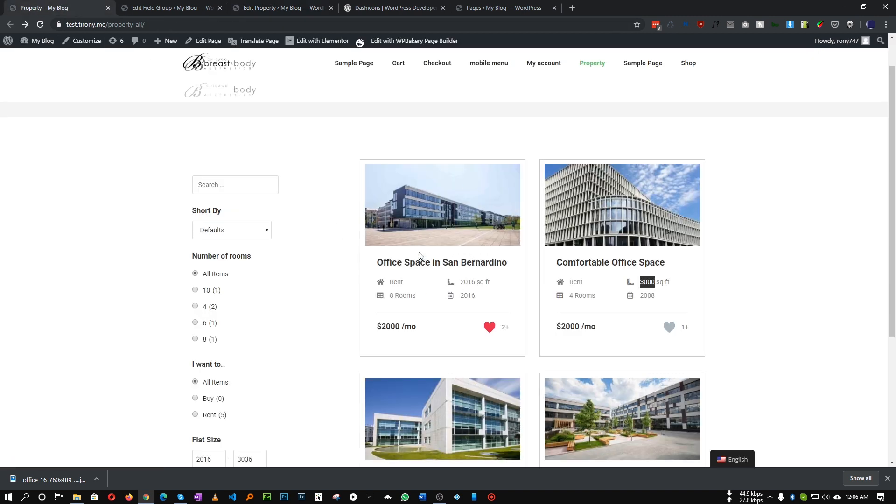
pyautogui.click(177, 8)
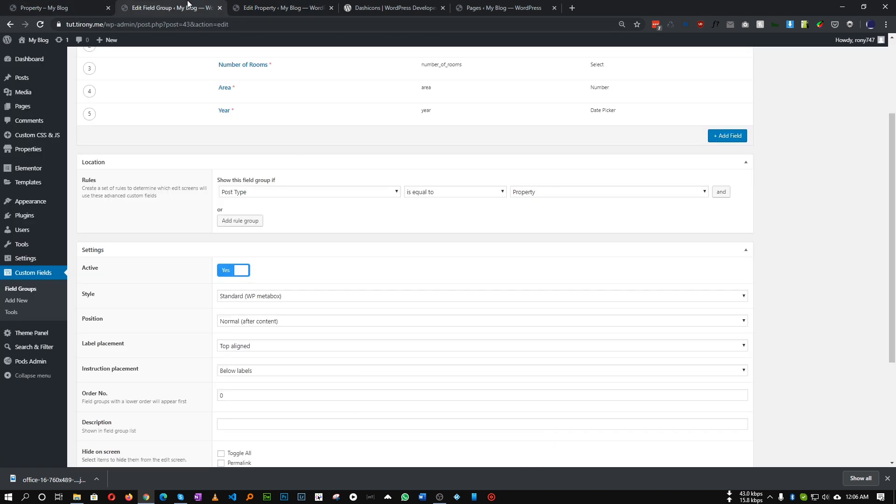
pyautogui.moveTo(52, 112)
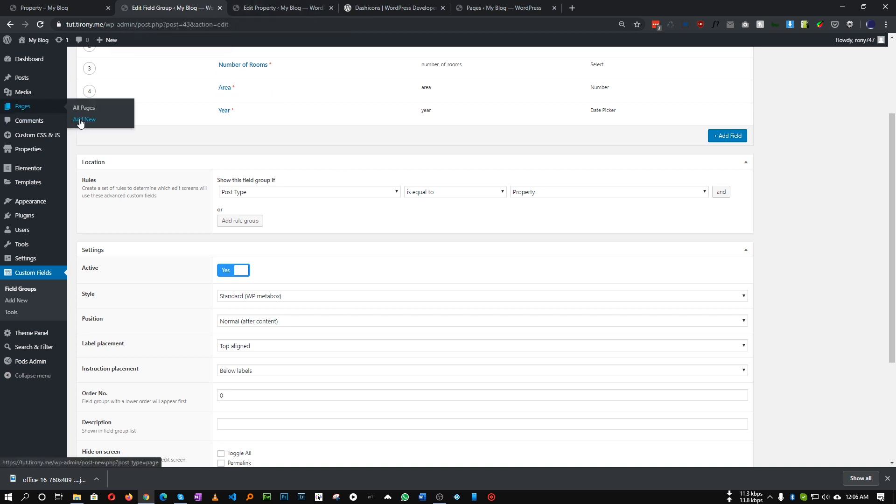
pyautogui.middleClick(81, 123)
pyautogui.click(277, 8)
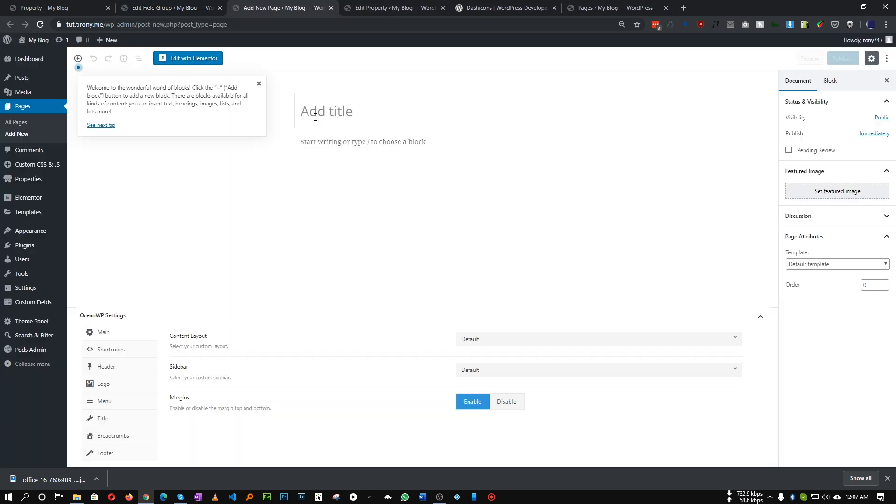
pyautogui.click(316, 113)
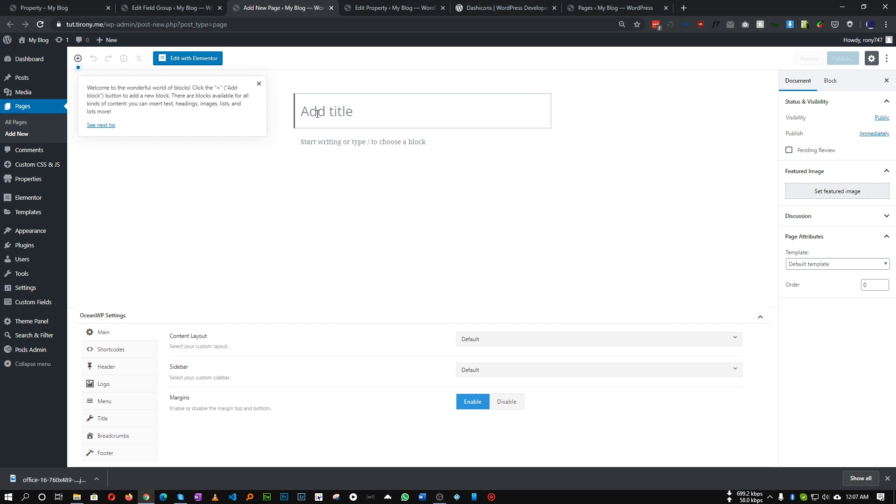
pyautogui.write('Our')
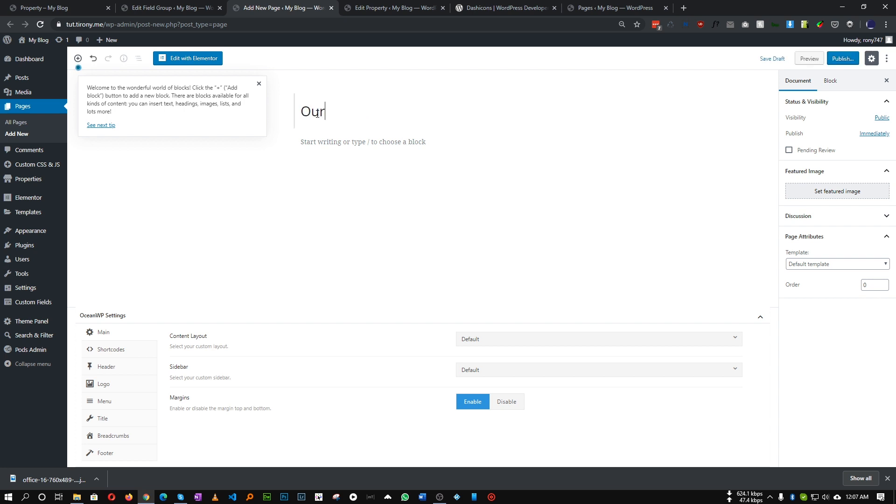
pyautogui.write(' Property')
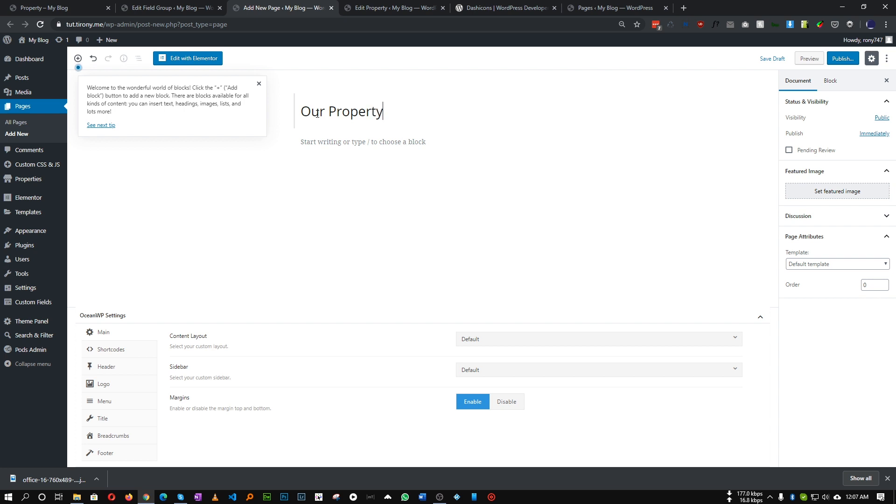
pyautogui.press('BackSpace')
pyautogui.write('ies')
# Step: Open the template choices for the Our Properties page
pyautogui.click(821, 263)
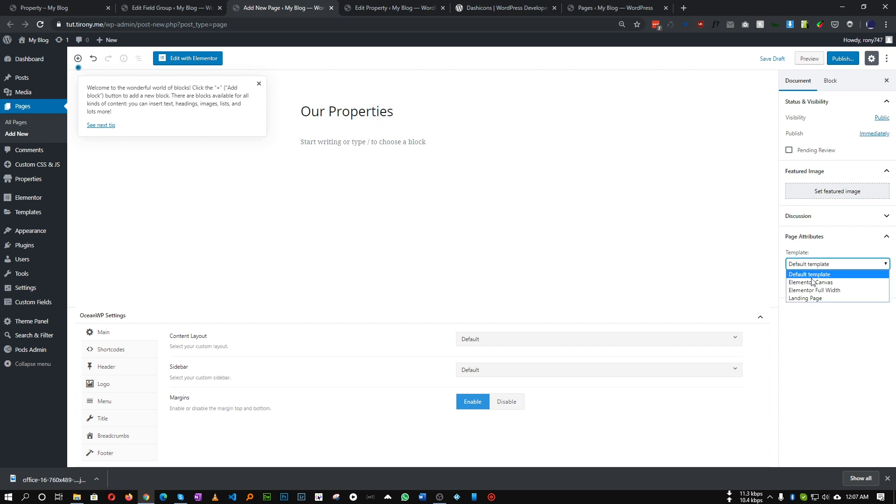
# Step: Assign the Elementor Full Width template to the Our Properties page and publish it
pyautogui.click(814, 290)
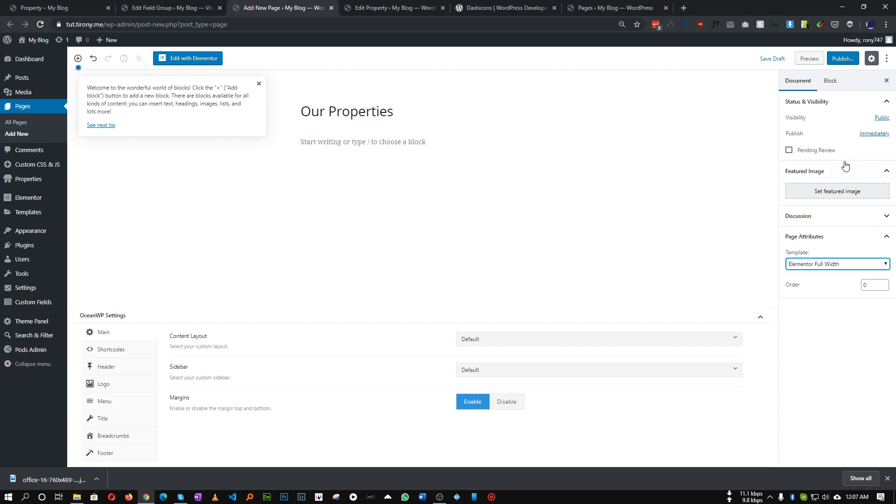
pyautogui.click(842, 58)
pyautogui.click(846, 58)
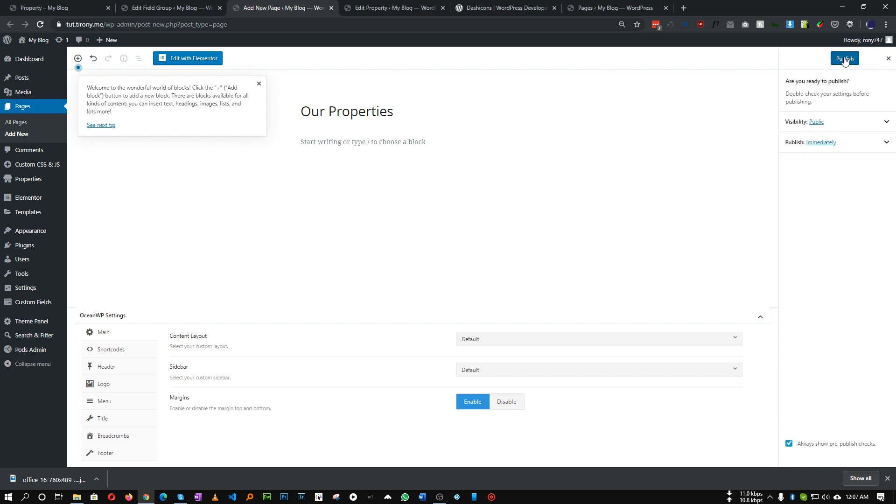
# Step: Open the page for editing in Elementor and add a single-column section containing a Heading widget
pyautogui.click(259, 83)
pyautogui.click(185, 63)
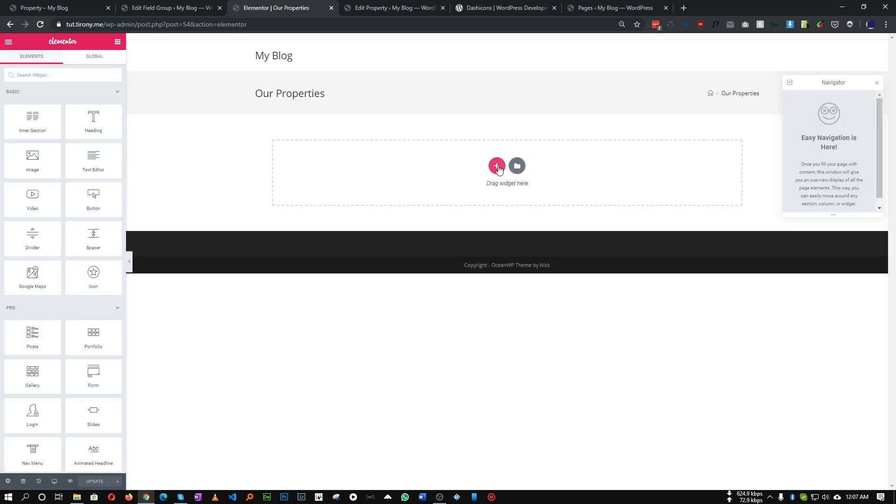
pyautogui.click(498, 167)
pyautogui.click(400, 190)
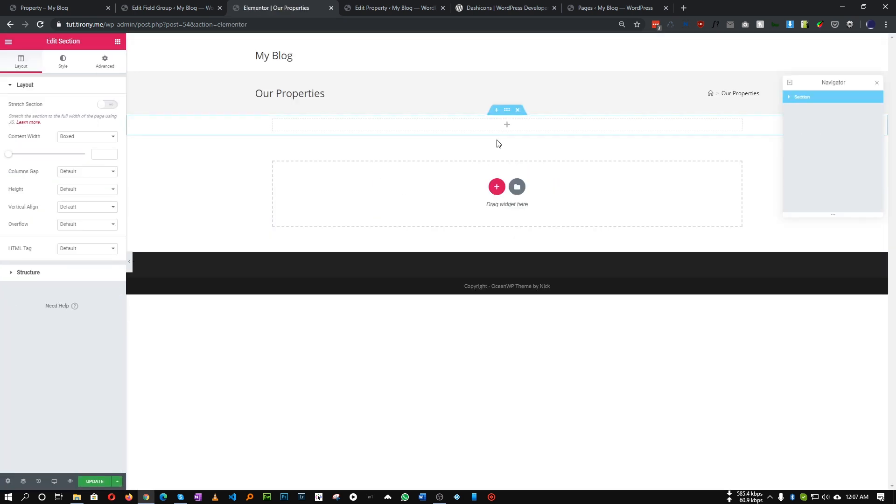
pyautogui.click(506, 124)
pyautogui.moveTo(93, 120); pyautogui.dragTo(504, 127)
# Step: Change the heading text to "All of our properties" and center it
pyautogui.hotkey('ctrl', 'a')
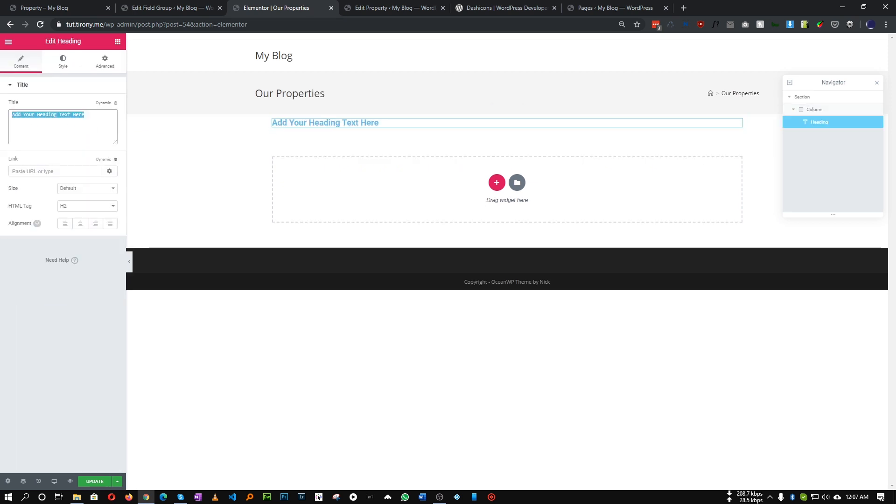
pyautogui.write('All of ou')
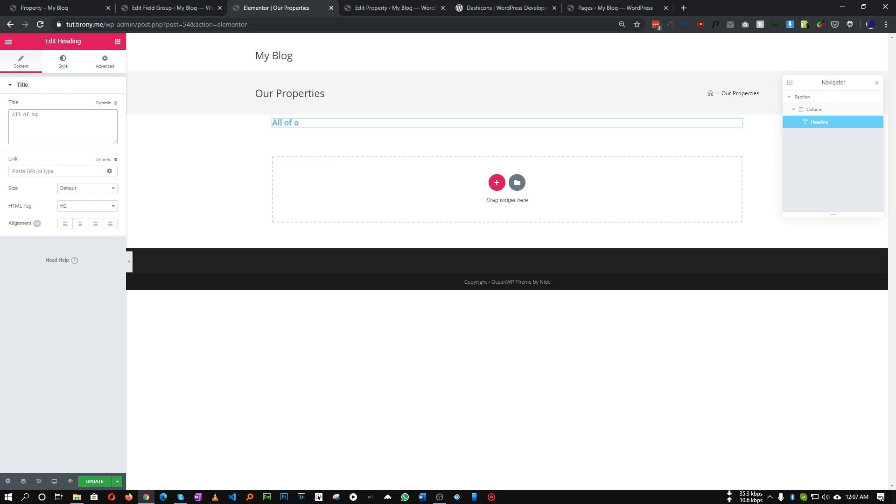
pyautogui.write('r properties')
pyautogui.click(80, 224)
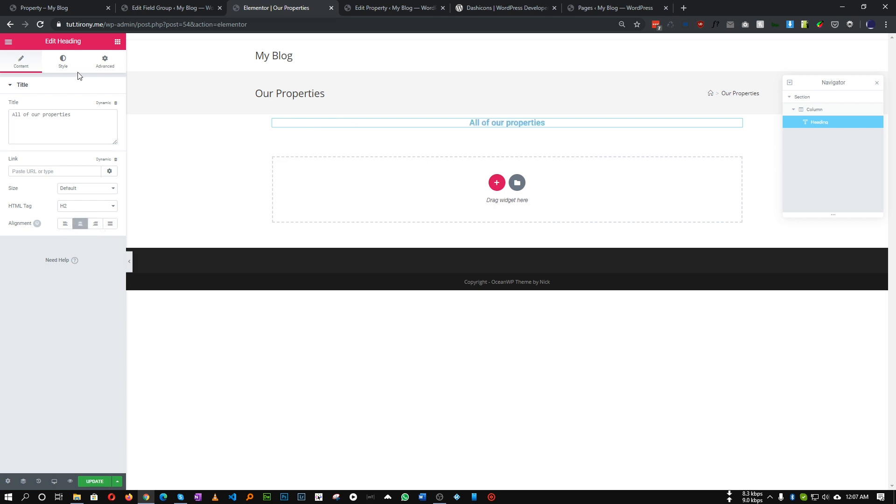
# Step: Style the heading with black text and a font size of 48 px
pyautogui.click(76, 68)
pyautogui.click(106, 107)
pyautogui.click(77, 206)
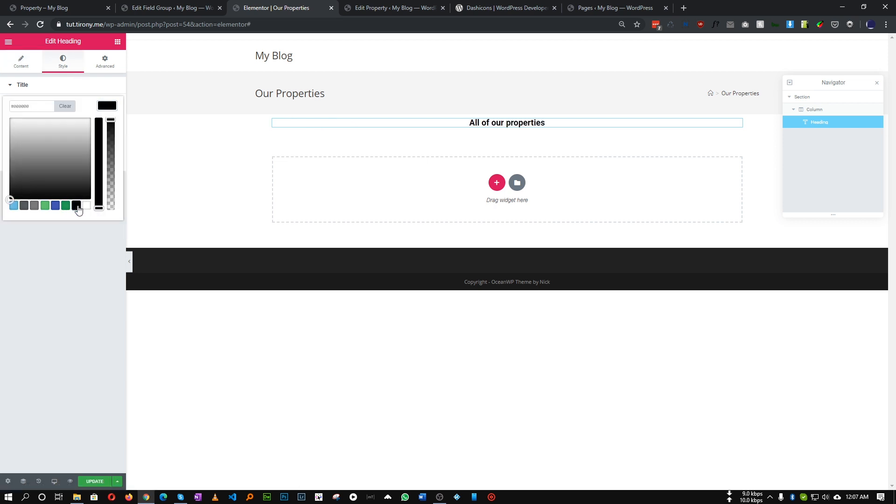
pyautogui.click(66, 227)
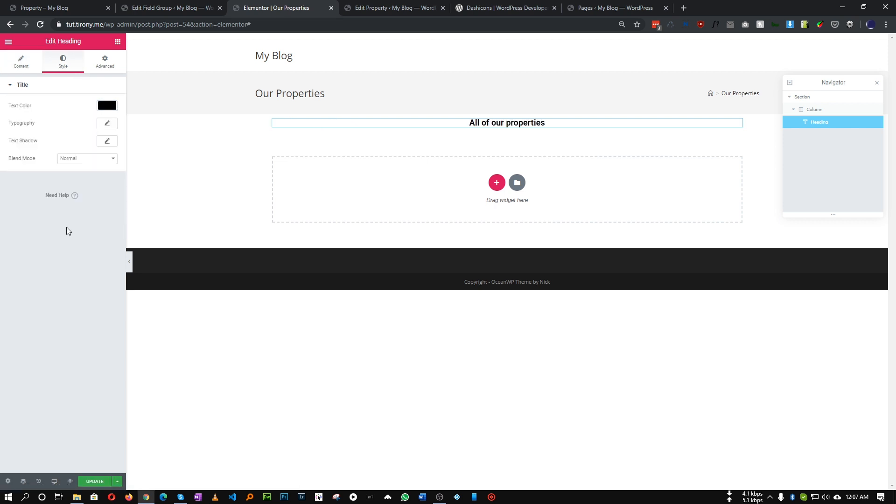
pyautogui.click(107, 123)
pyautogui.moveTo(15, 177); pyautogui.dragTo(32, 180)
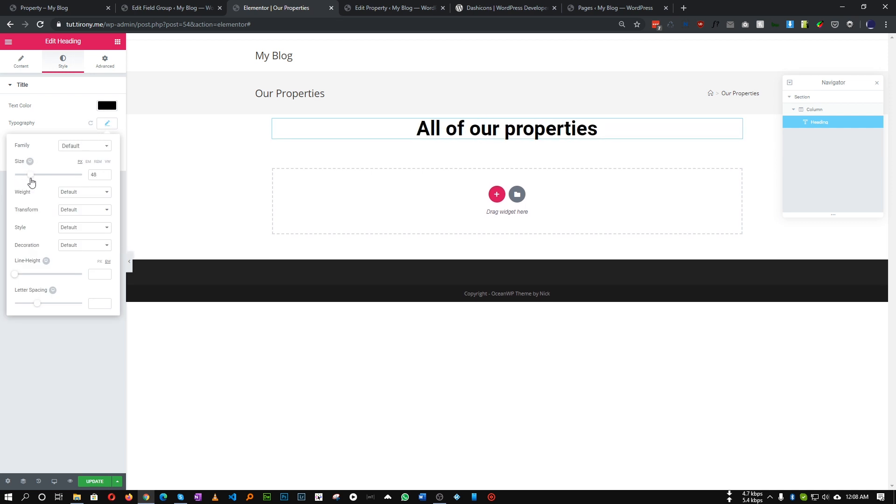
# Step: Give the heading's section unlinked padding of 60 px at the top and 60 px at the bottom
pyautogui.click(443, 111)
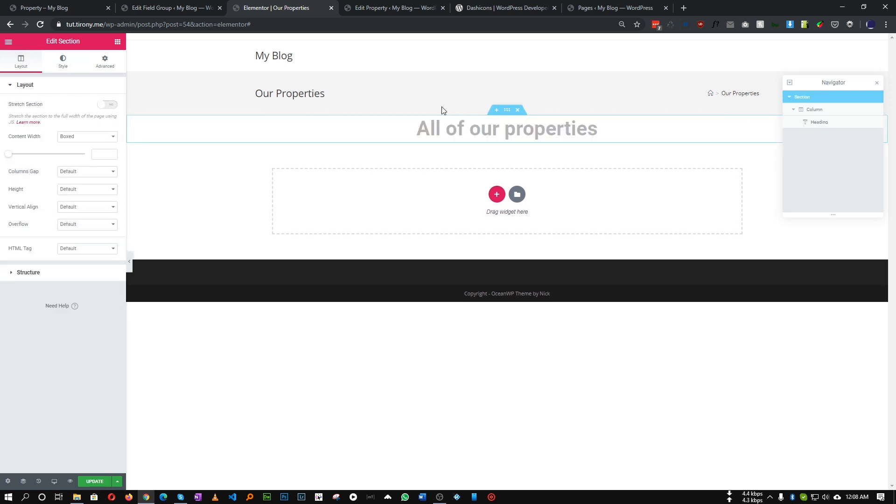
pyautogui.click(105, 62)
pyautogui.click(106, 153)
pyautogui.click(19, 153)
pyautogui.write('60')
pyautogui.click(62, 153)
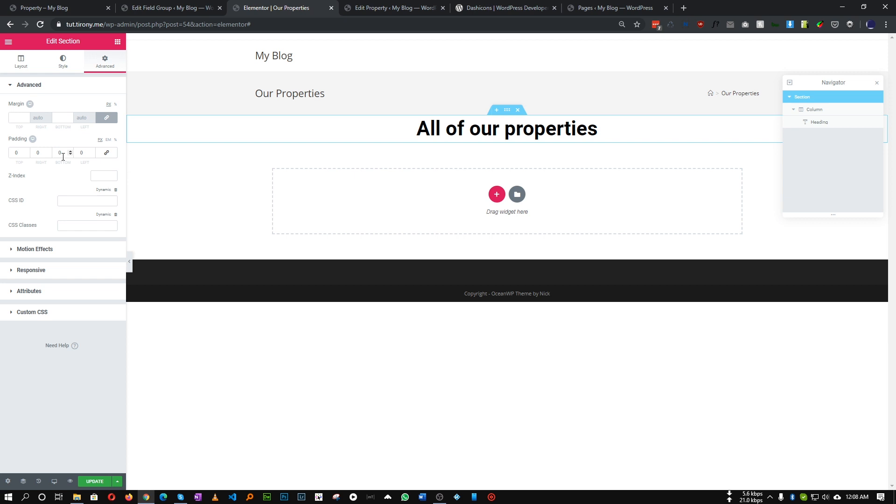
pyautogui.write('60')
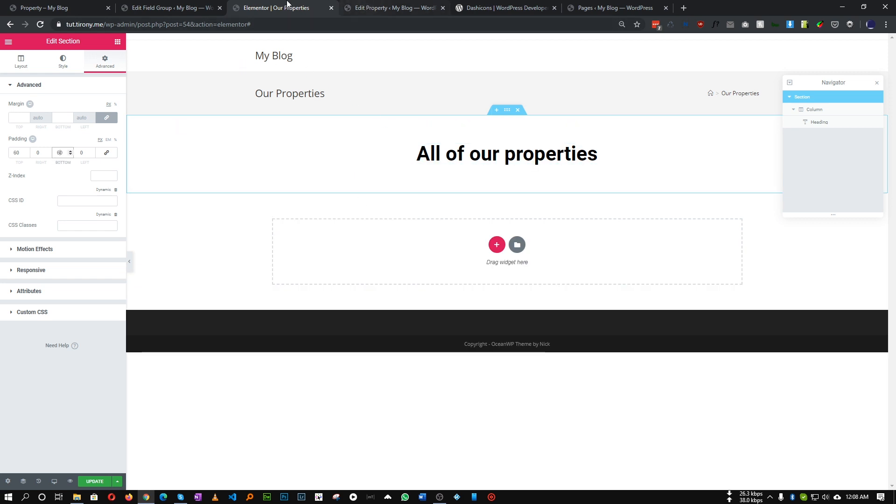
# Step: Add a Posts widget directly below the heading in the same column
pyautogui.click(375, 7)
pyautogui.click(287, 7)
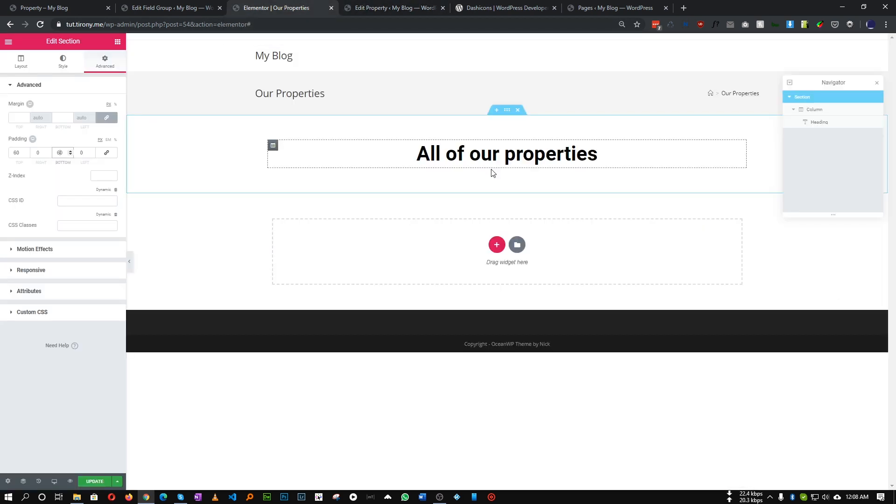
pyautogui.click(117, 42)
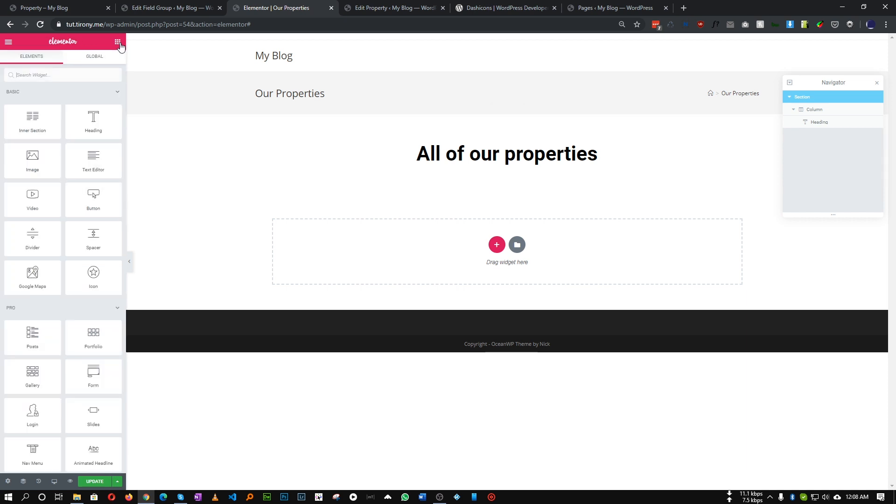
pyautogui.scroll(-1, 56, 290)
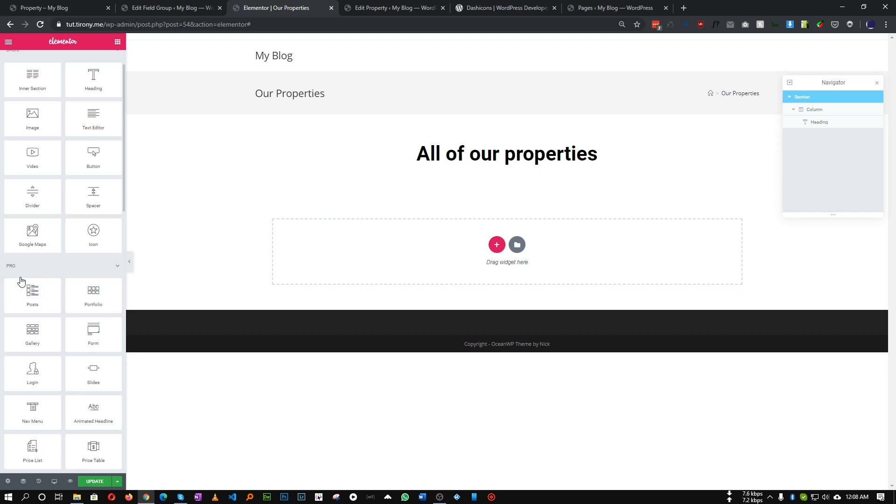
pyautogui.moveTo(29, 293); pyautogui.dragTo(517, 161)
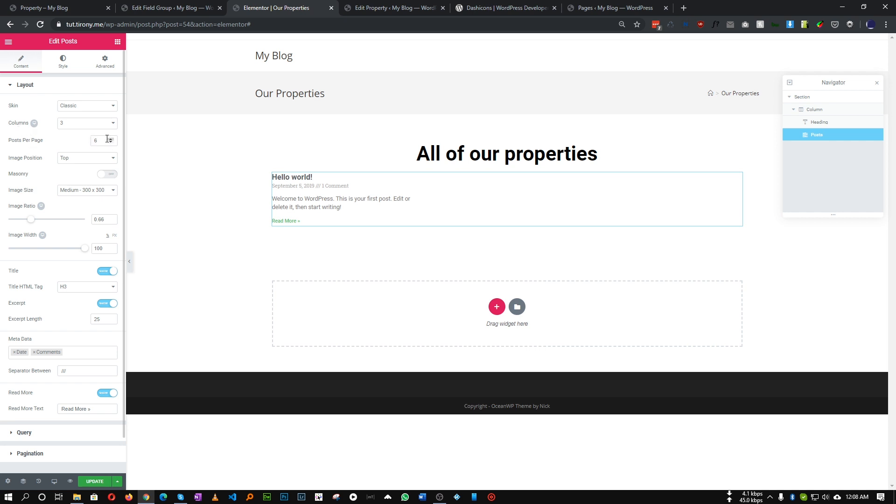
# Step: Set the query source of the Posts widget to Properties
pyautogui.scroll(-1, 77, 186)
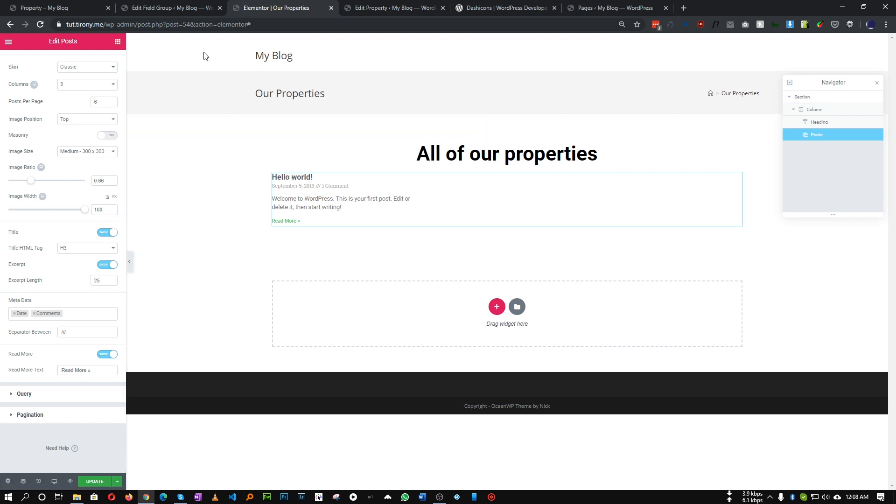
pyautogui.click(154, 8)
pyautogui.click(262, 15)
pyautogui.click(24, 394)
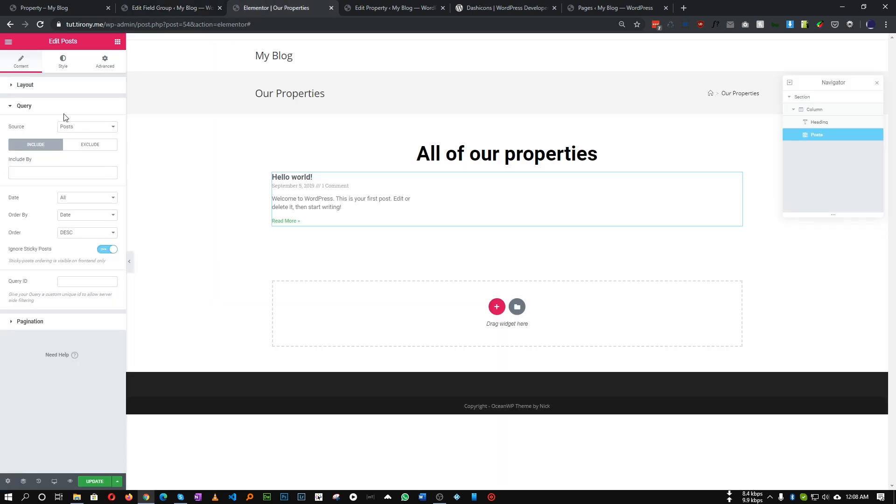
pyautogui.click(69, 130)
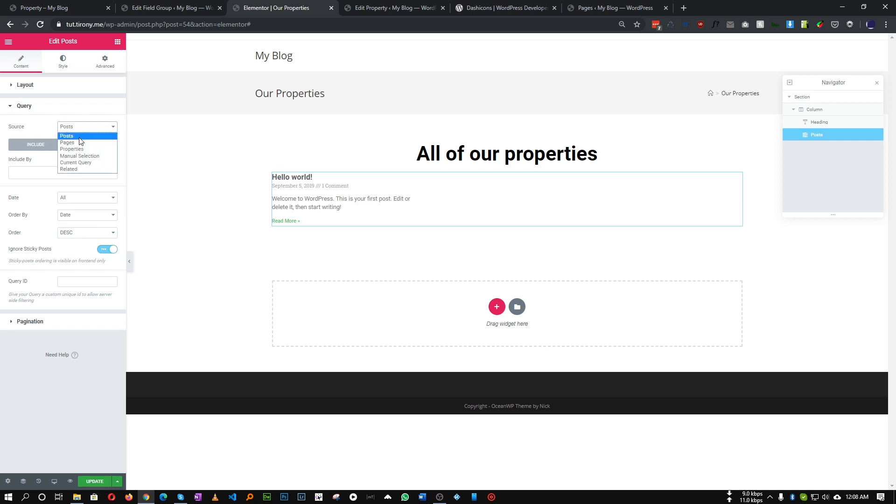
pyautogui.click(71, 154)
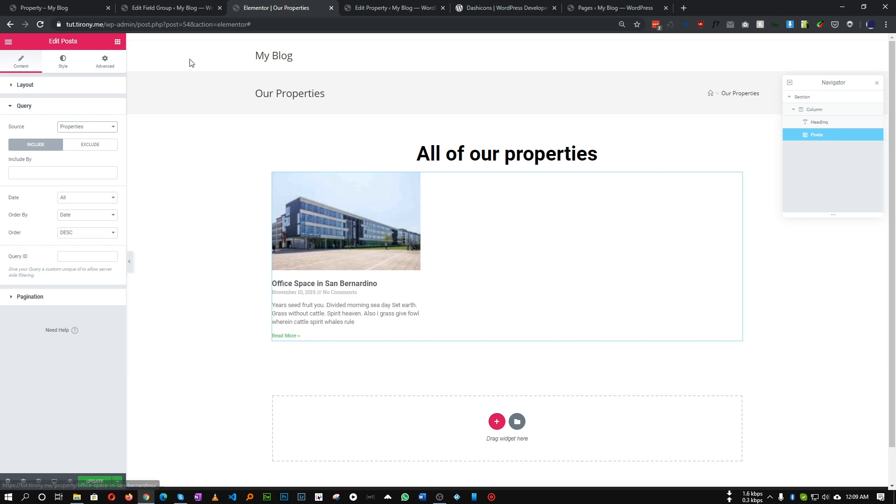
# Step: Compare the custom fields in the Property field group with the details on the example site's property cards
pyautogui.click(170, 7)
pyautogui.scroll(3, 274, 247)
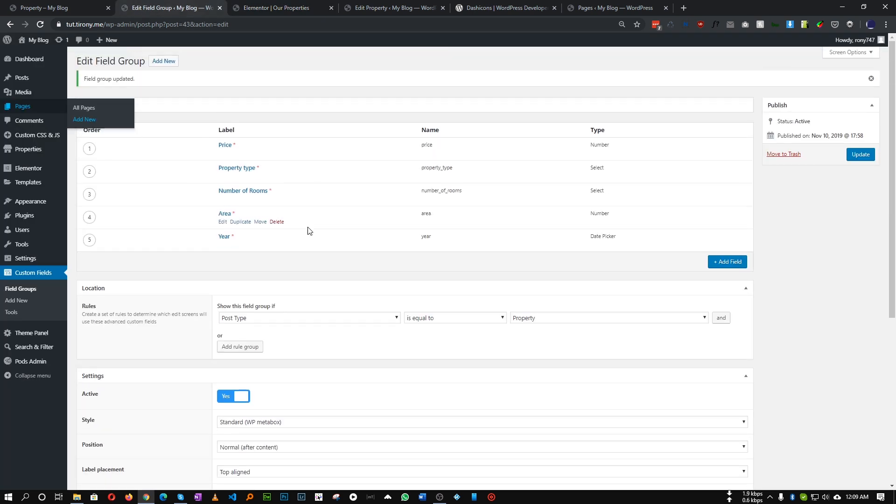
pyautogui.click(244, 10)
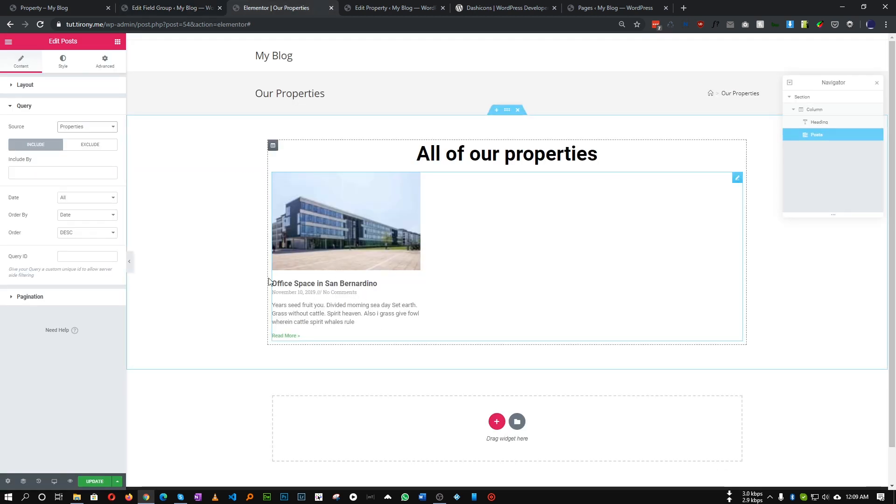
pyautogui.click(70, 7)
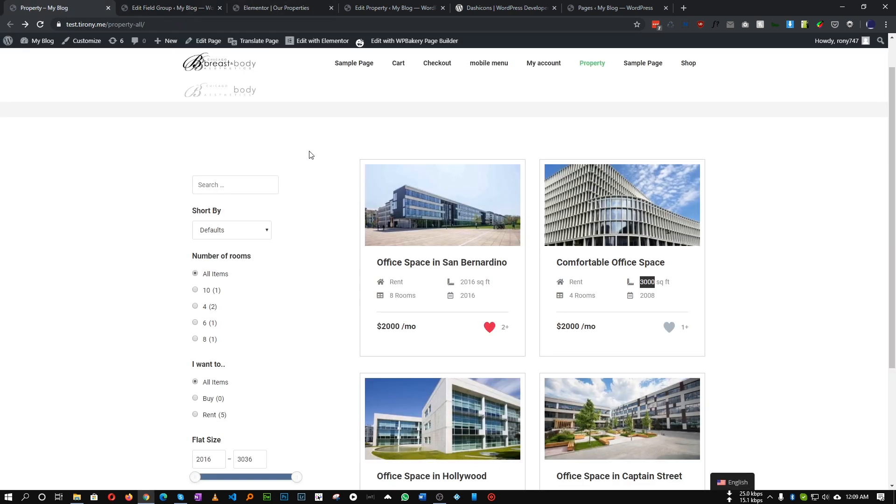
pyautogui.click(178, 8)
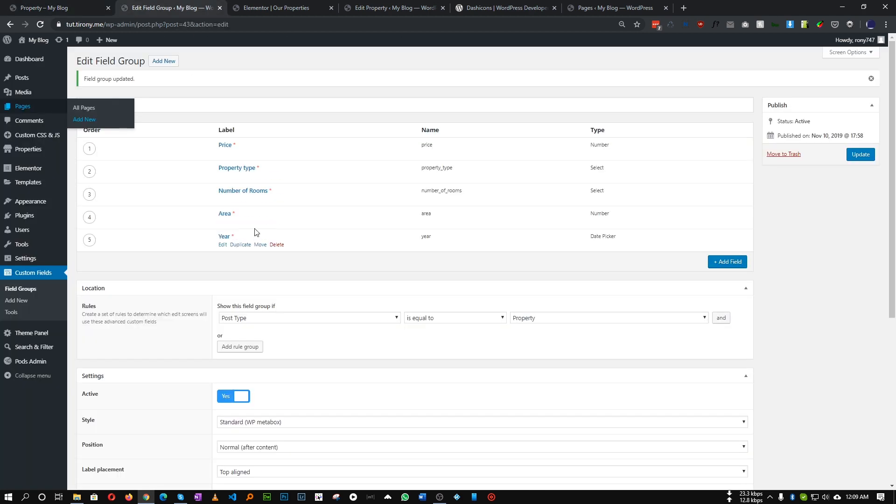
# Step: Search the plugin directory for "ele custom", install and activate Elementor Custom Skin, and dismiss its promotional notice
pyautogui.moveTo(47, 216)
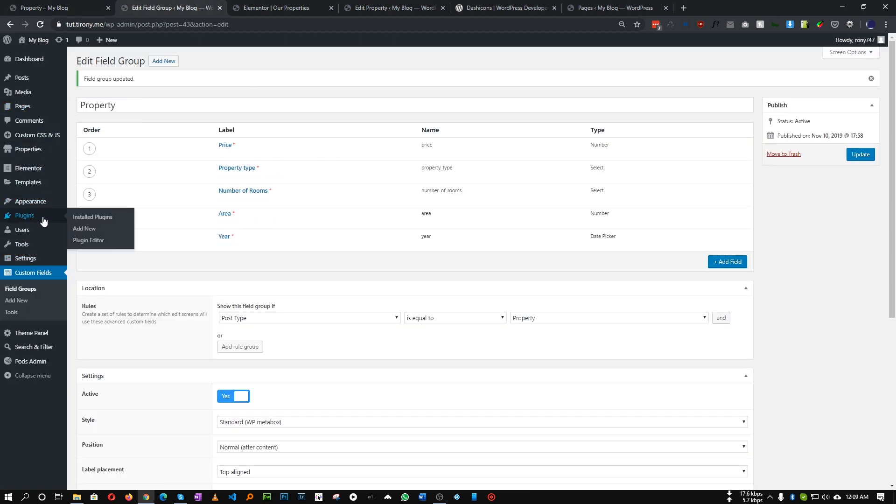
pyautogui.click(80, 229)
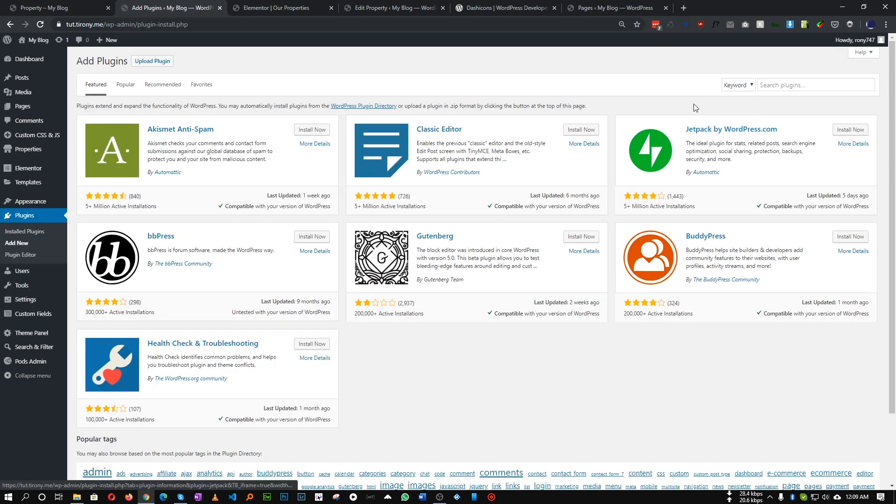
pyautogui.click(785, 86)
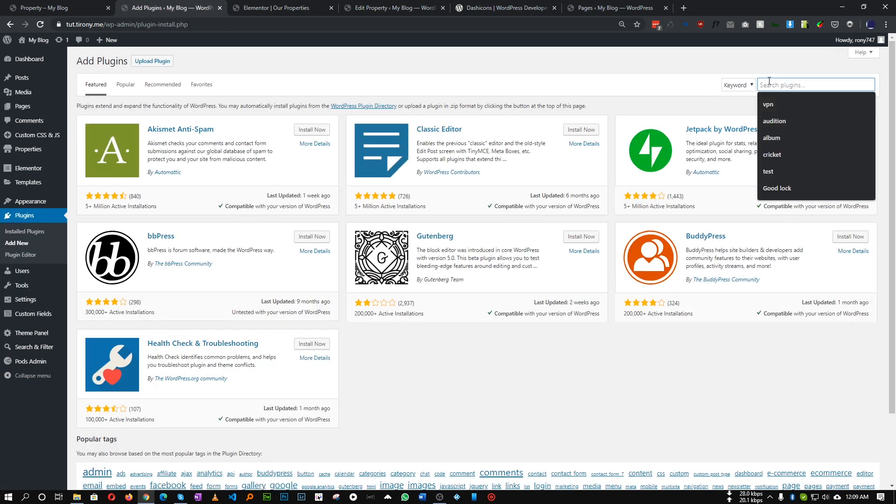
pyautogui.write('ele custom')
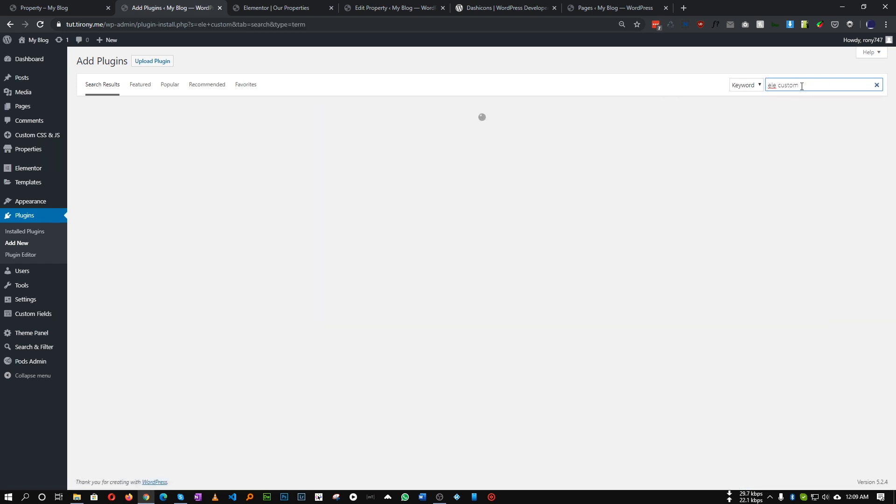
pyautogui.moveTo(801, 86); pyautogui.dragTo(768, 87)
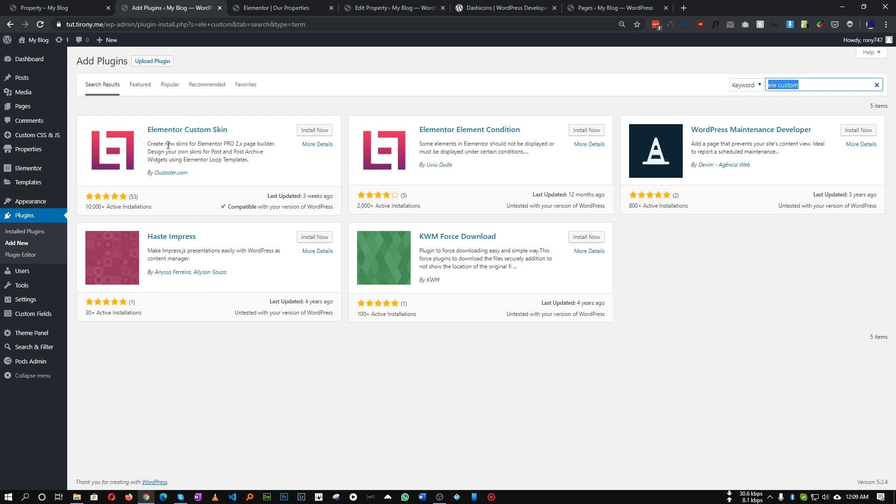
pyautogui.click(315, 132)
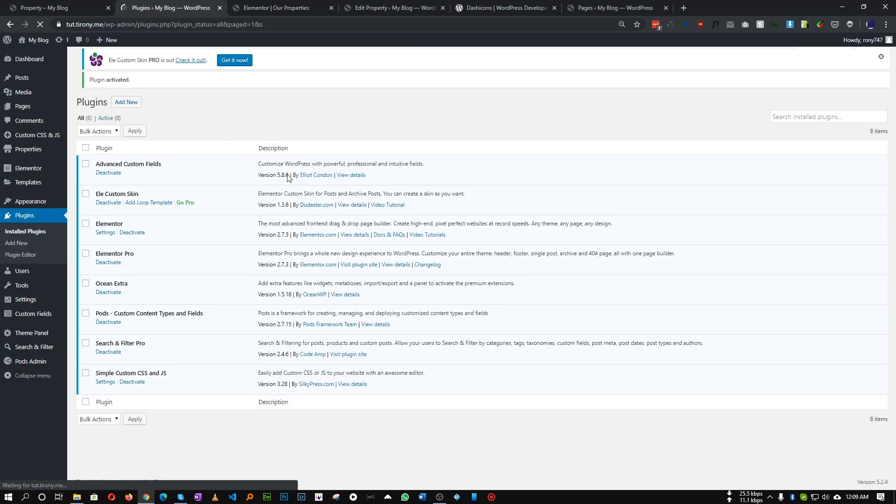
pyautogui.click(879, 78)
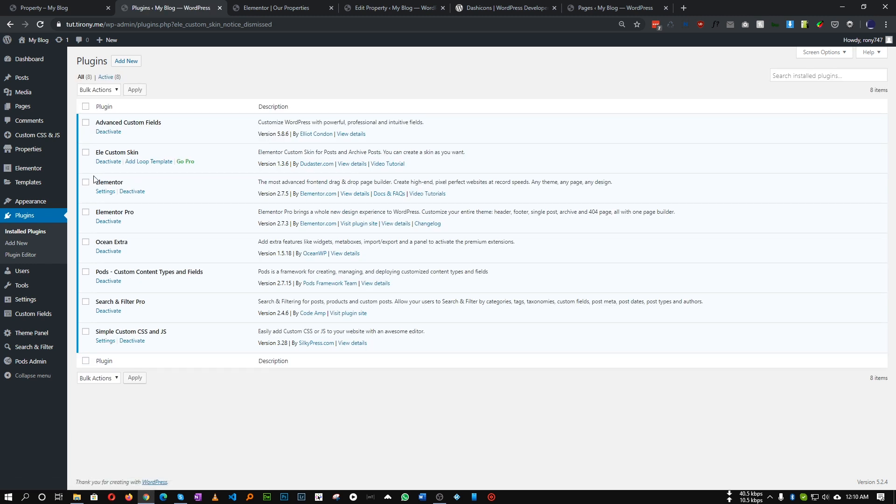
# Step: Open the Loop templates in Elementor's Theme Builder
pyautogui.moveTo(29, 184)
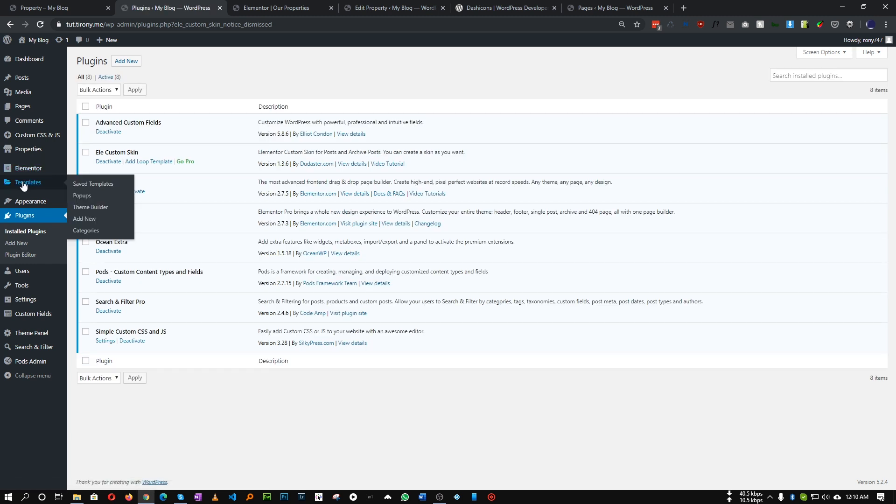
pyautogui.click(95, 210)
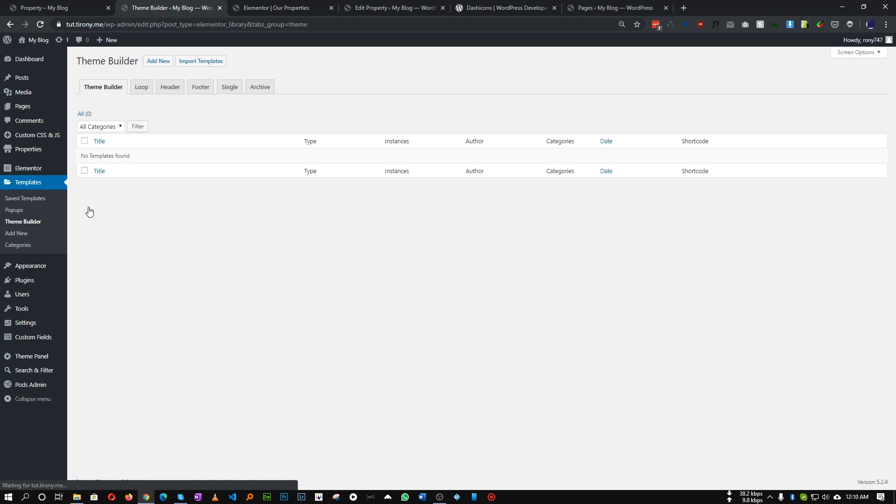
pyautogui.click(143, 92)
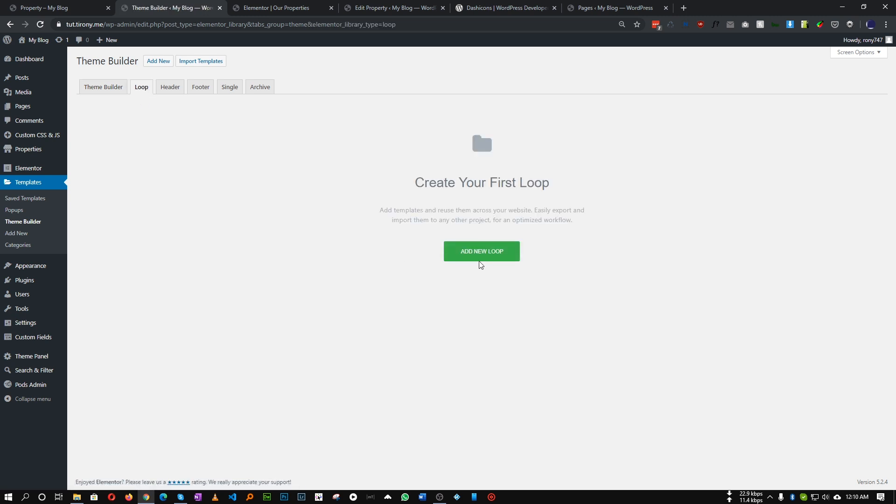
# Step: Create a new Loop template named "property loop"
pyautogui.click(496, 257)
pyautogui.click(480, 292)
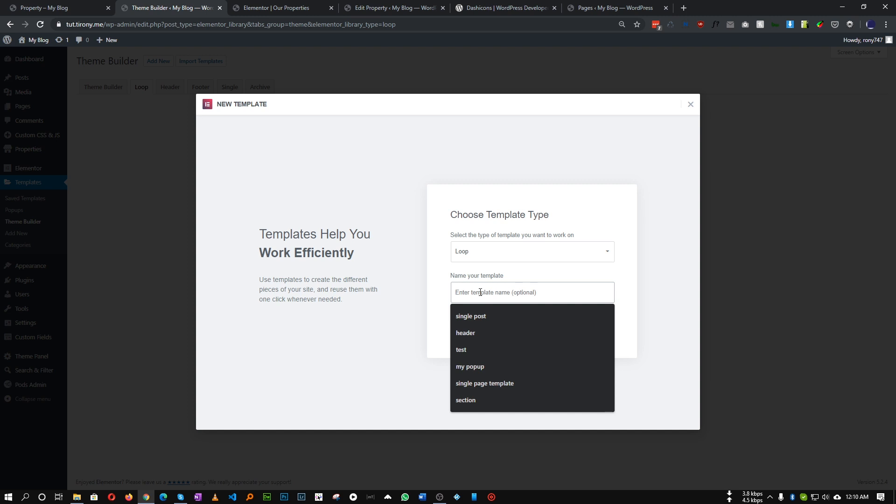
pyautogui.write('prope')
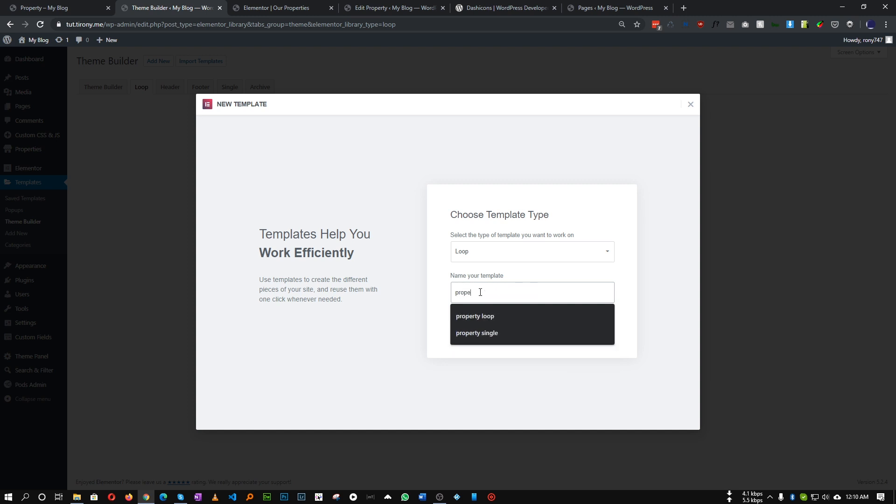
pyautogui.write('rty loop')
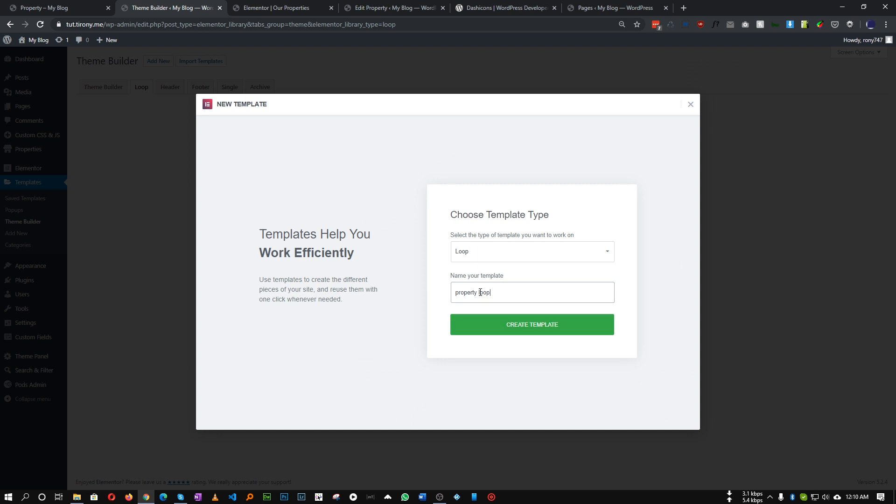
pyautogui.click(517, 327)
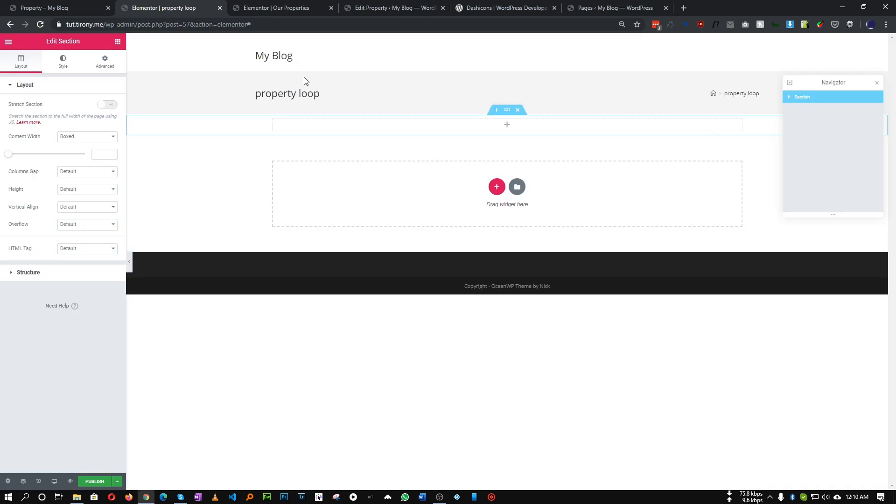
# Step: Set the template section's content width to Full Width and its columns gap to No Gap
pyautogui.click(73, 139)
pyautogui.click(72, 151)
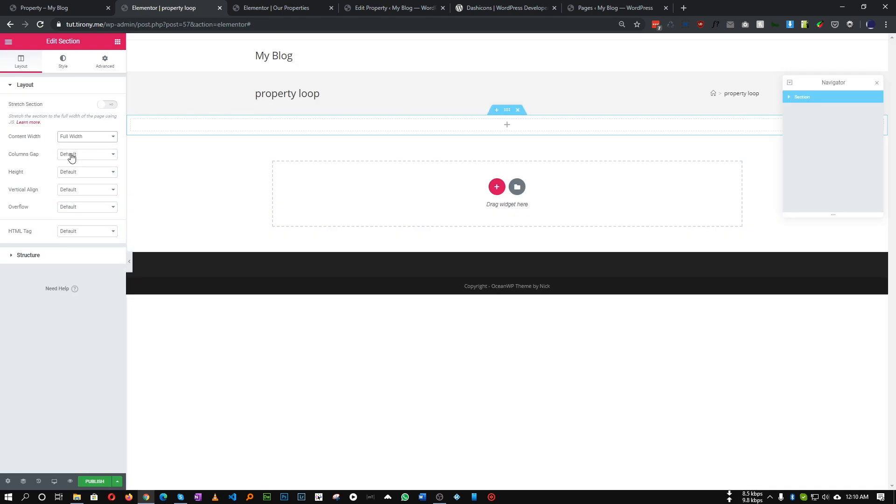
pyautogui.click(72, 156)
pyautogui.click(68, 170)
# Step: Check the example site's property card layout and add an Image widget to the empty section of the property loop template
pyautogui.click(74, 6)
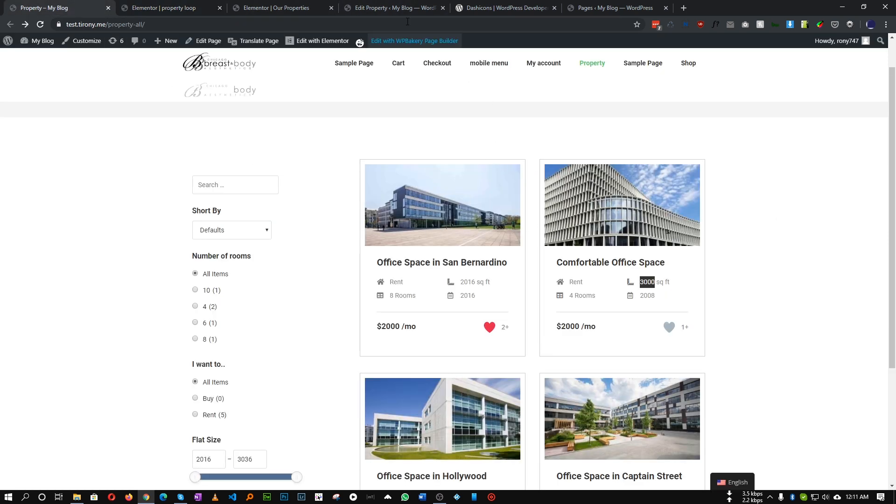
pyautogui.click(310, 7)
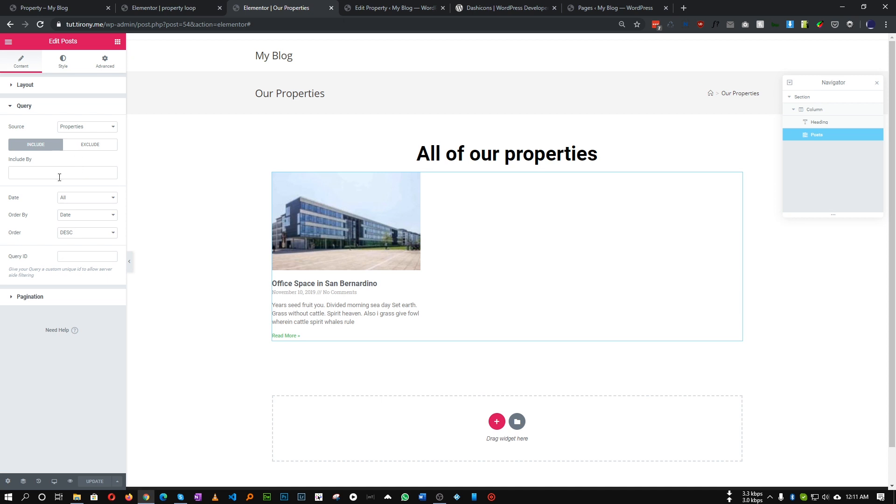
pyautogui.click(183, 6)
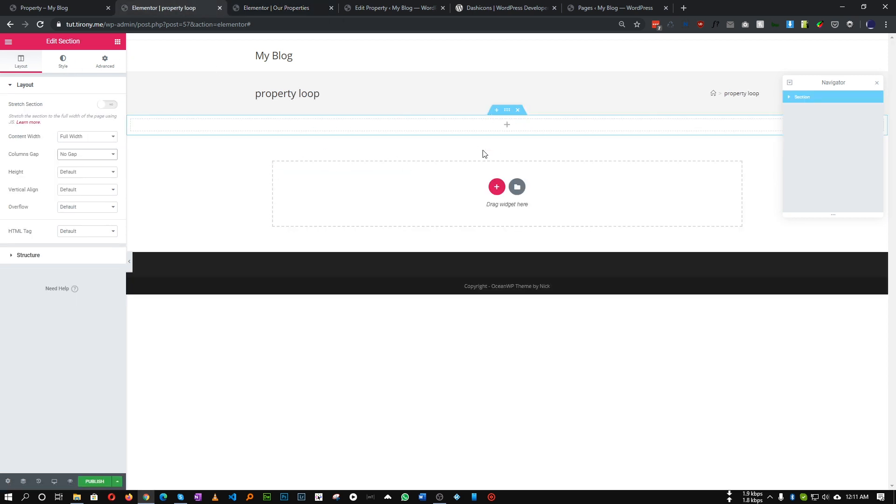
pyautogui.click(70, 8)
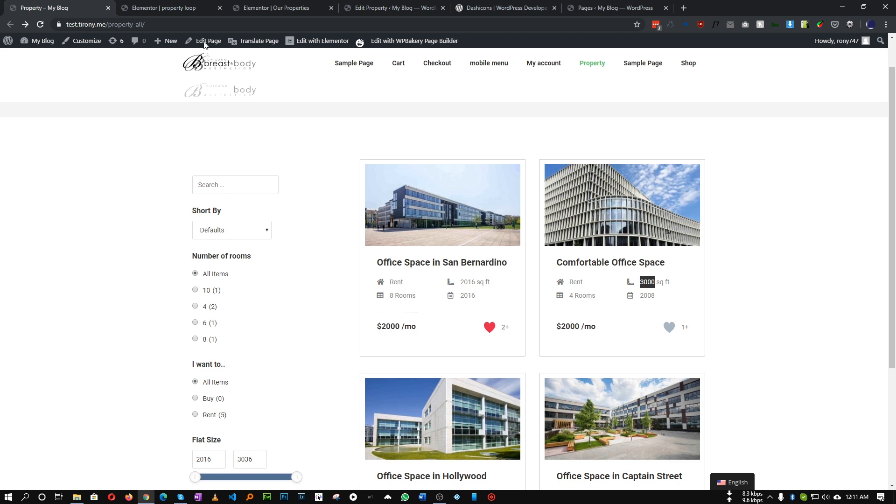
pyautogui.click(198, 2)
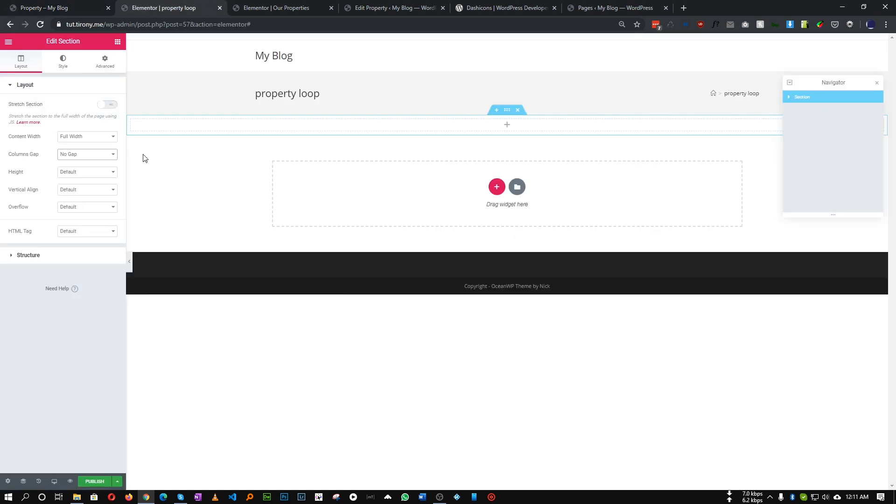
pyautogui.click(117, 42)
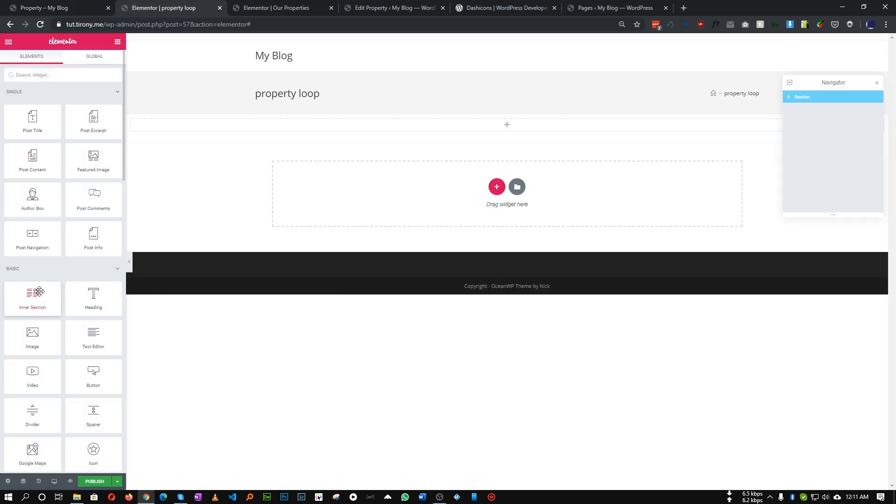
pyautogui.moveTo(50, 347); pyautogui.dragTo(520, 125)
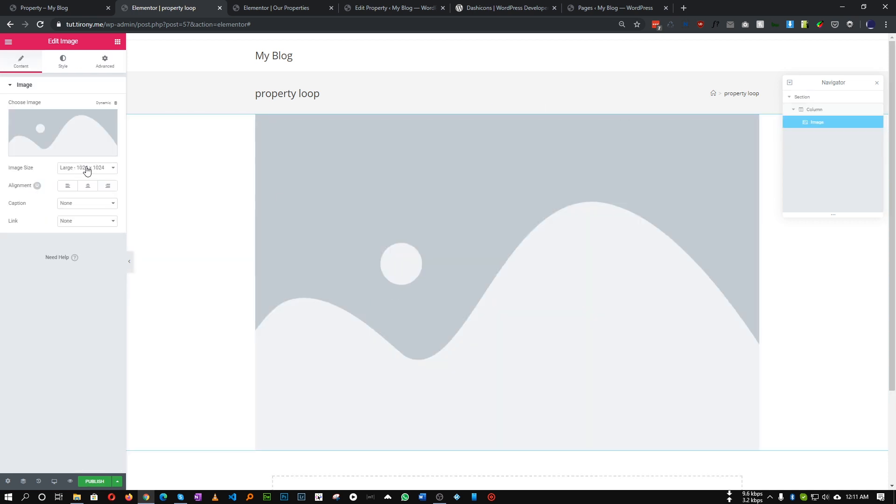
# Step: Give the image a custom size of 400 by 300 and apply it
pyautogui.click(87, 171)
pyautogui.click(80, 211)
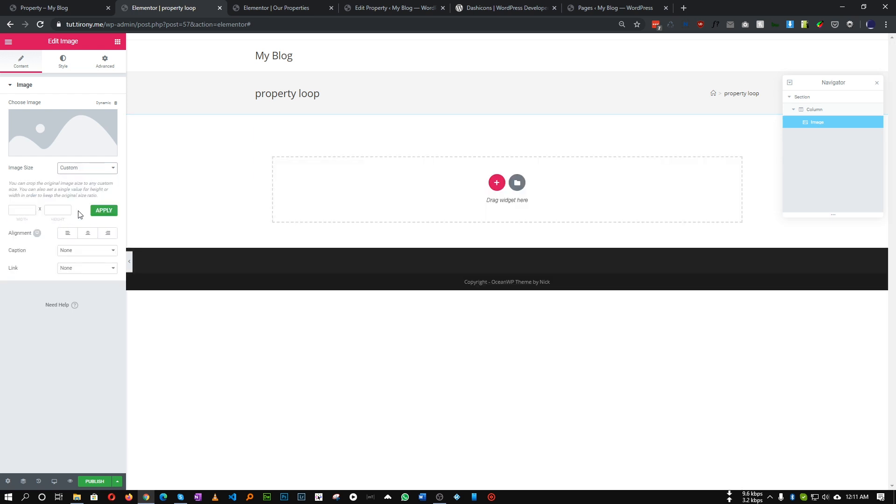
pyautogui.click(23, 213)
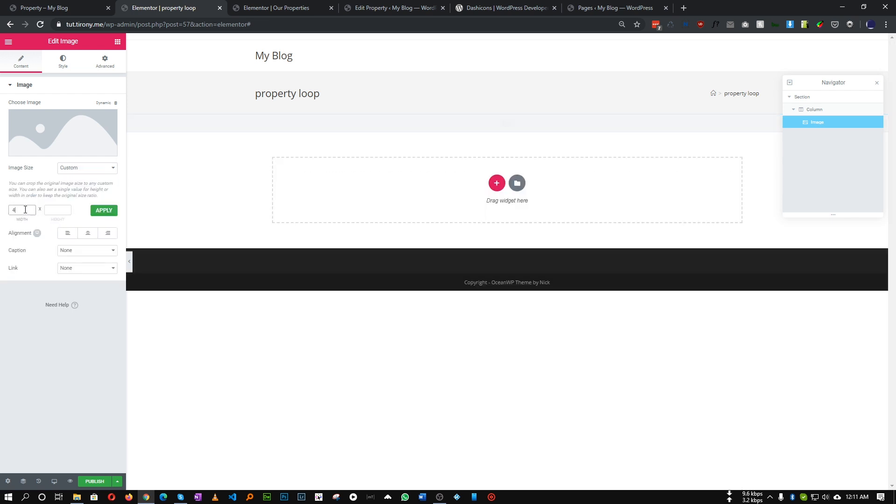
pyautogui.click(56, 209)
pyautogui.write('300')
pyautogui.click(104, 210)
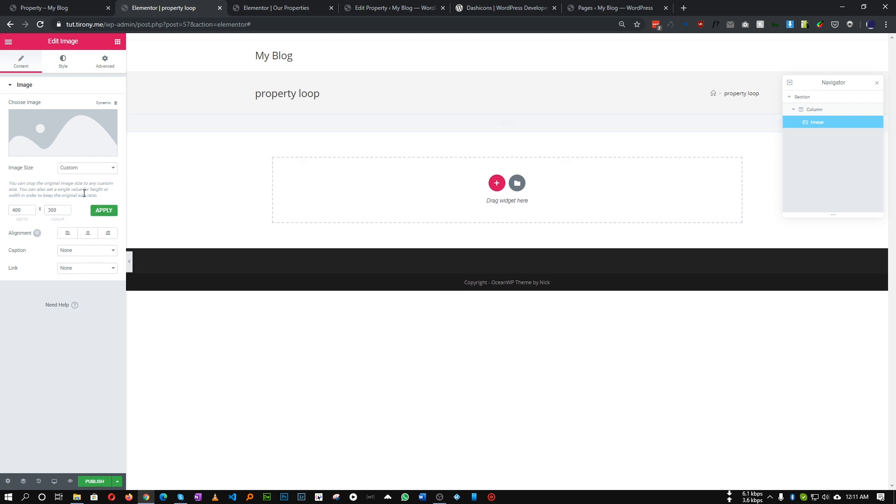
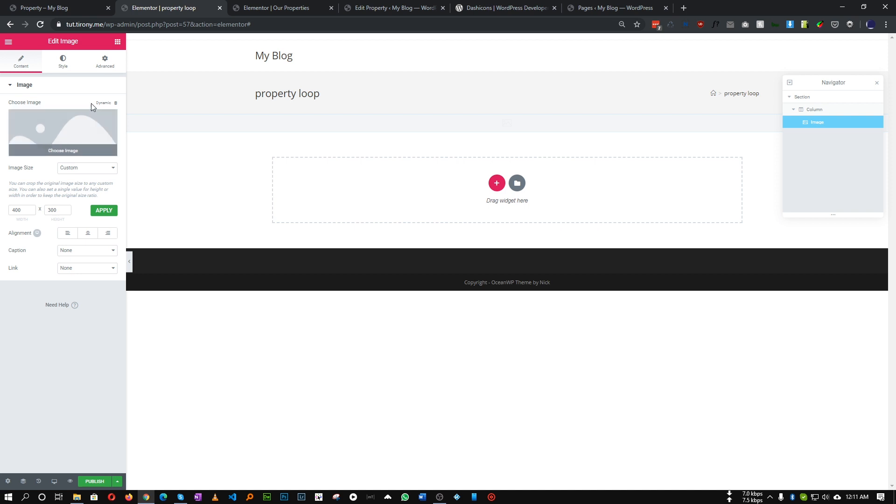
# Step: Link the Image widget dynamically to the post's Featured Image, leaving the template without display conditions
pyautogui.click(79, 8)
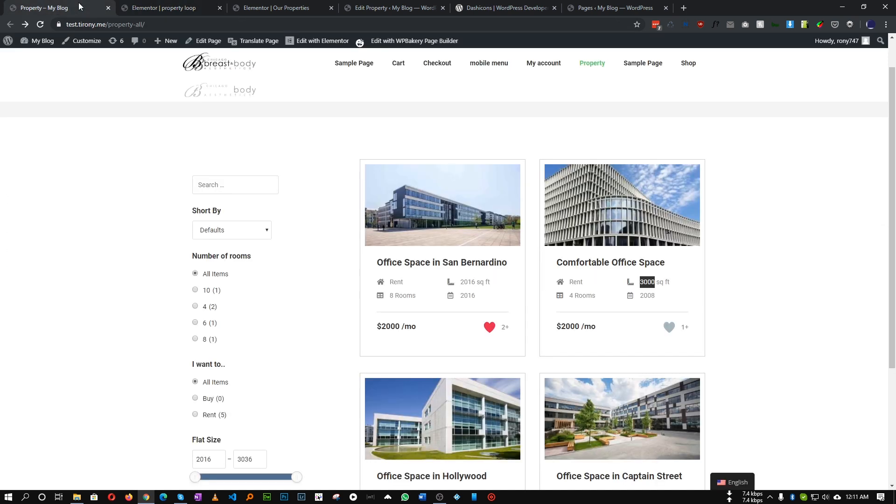
pyautogui.click(163, 7)
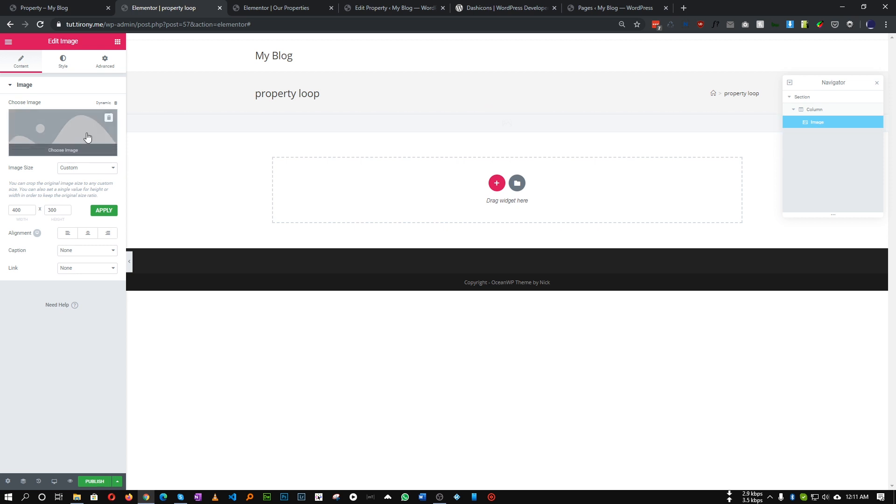
pyautogui.click(108, 104)
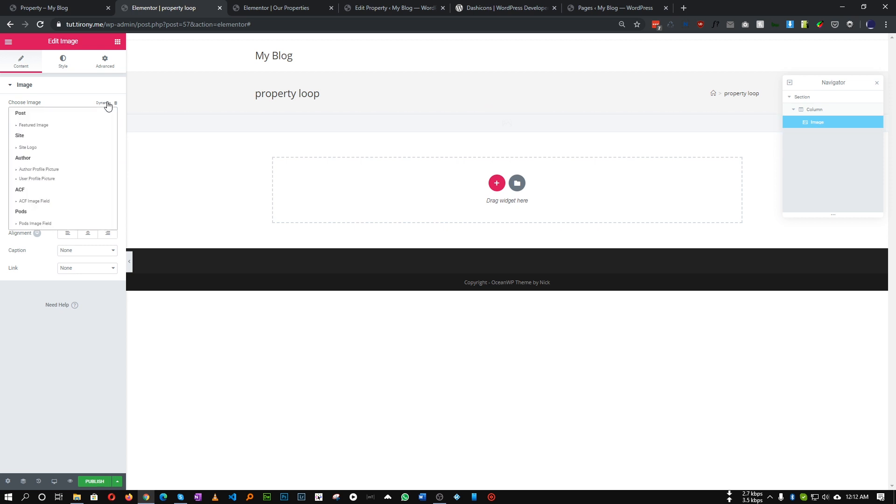
pyautogui.click(31, 125)
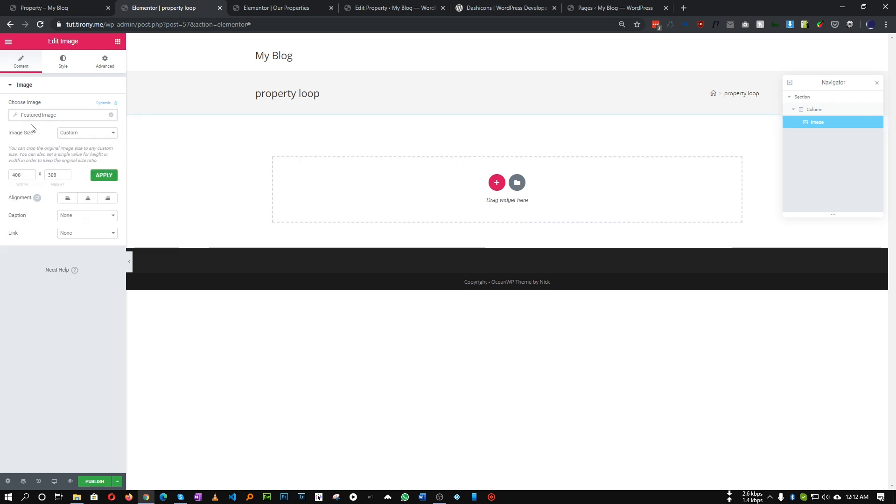
pyautogui.click(53, 116)
pyautogui.click(107, 105)
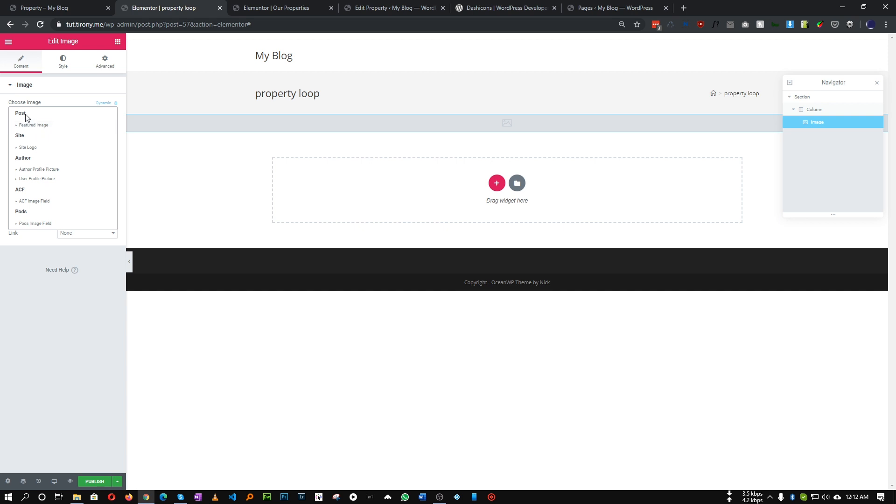
pyautogui.click(32, 126)
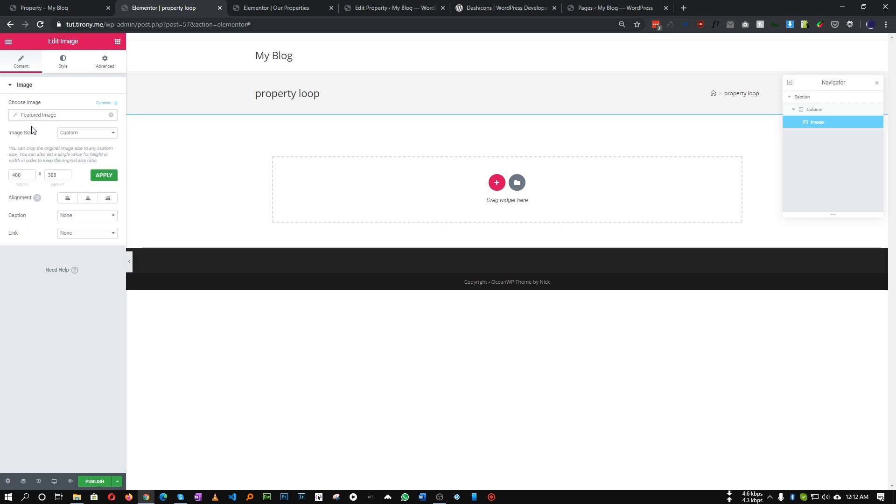
pyautogui.click(95, 481)
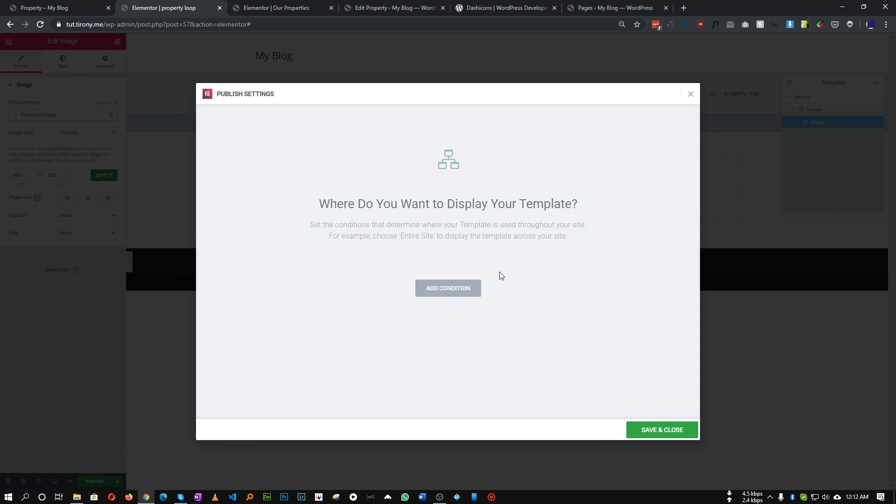
pyautogui.click(690, 95)
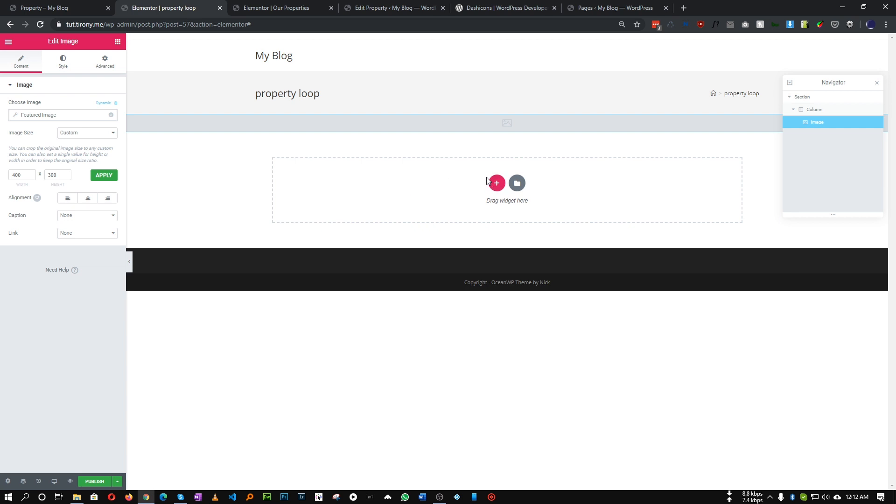
# Step: Add a Heading widget below the image and set its text color to black
pyautogui.click(35, 10)
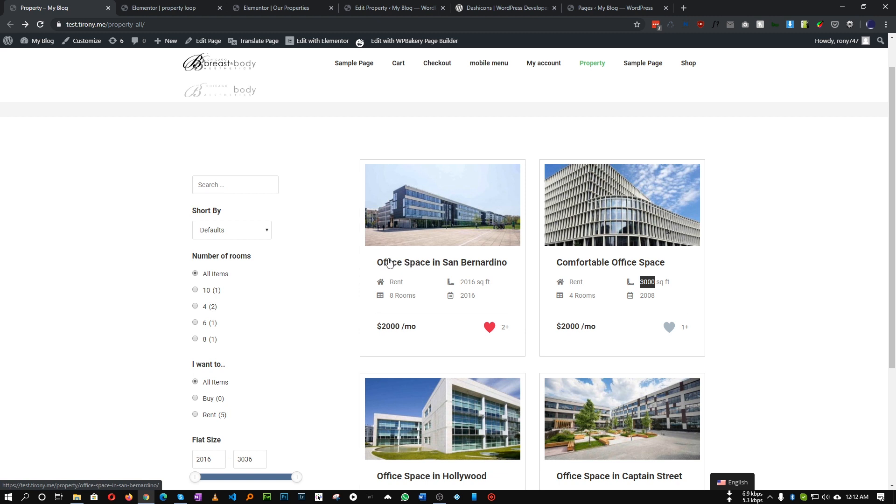
pyautogui.click(191, 5)
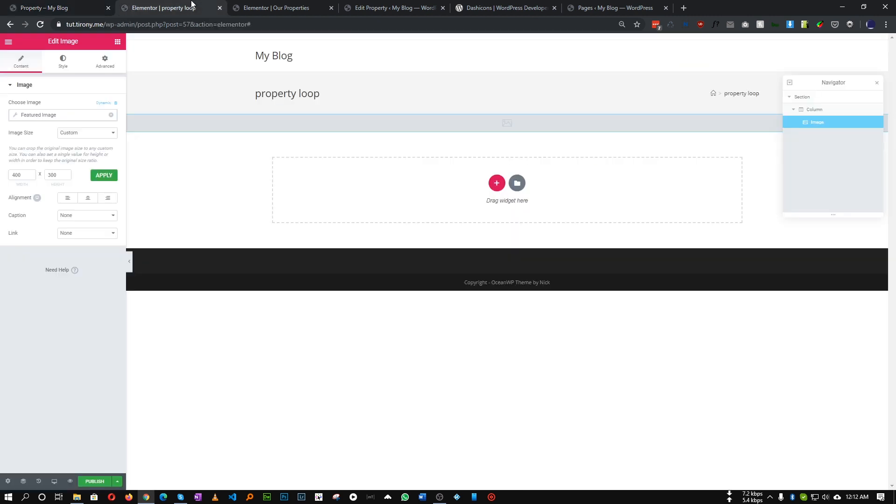
pyautogui.click(117, 43)
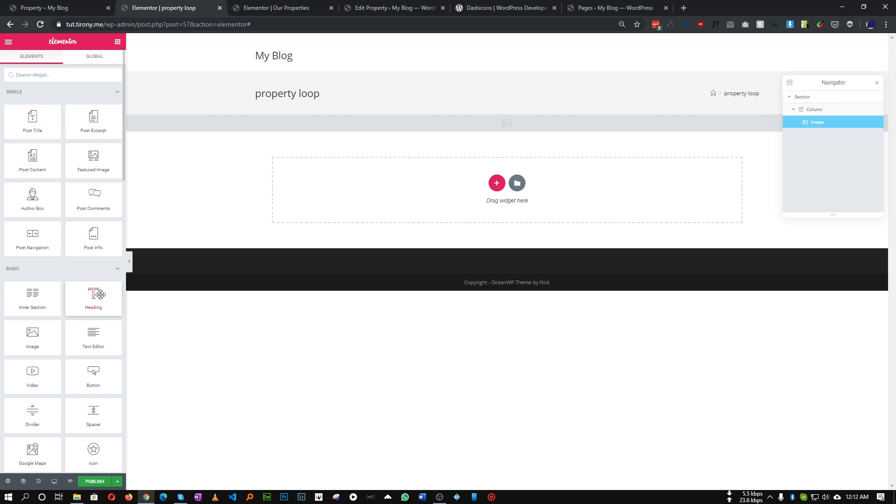
pyautogui.moveTo(108, 292); pyautogui.dragTo(385, 133)
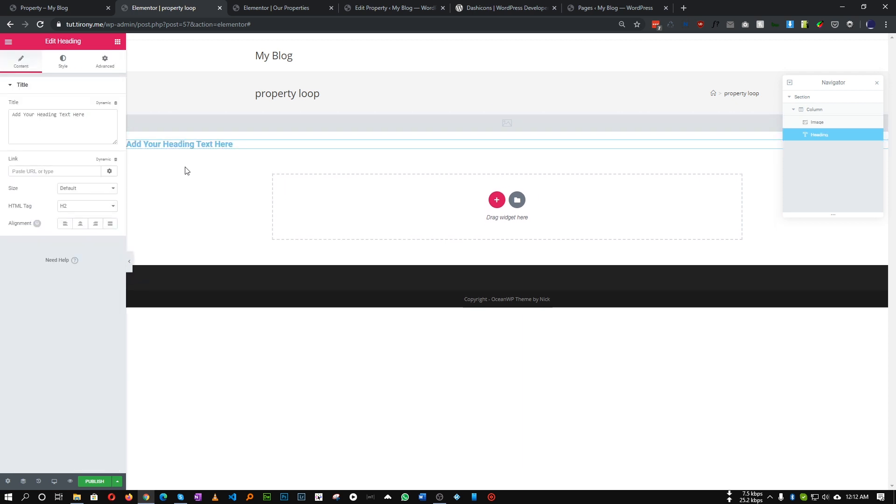
pyautogui.click(65, 62)
pyautogui.click(107, 106)
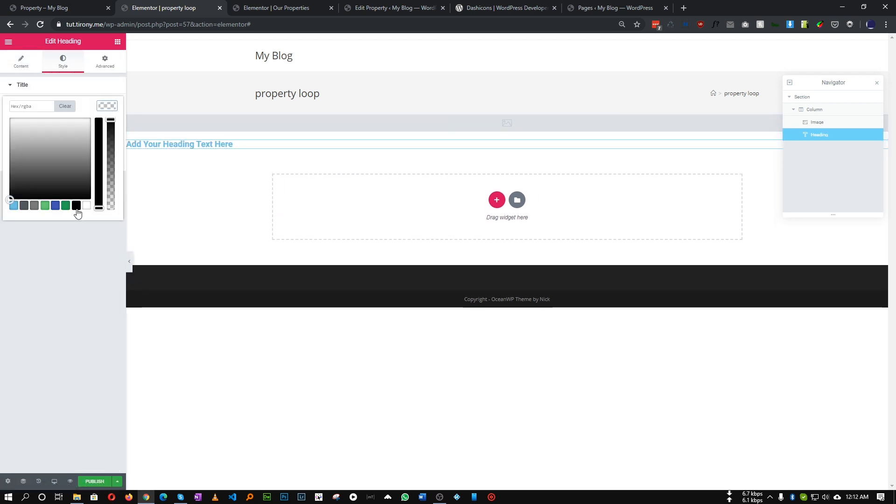
pyautogui.click(76, 205)
pyautogui.click(116, 107)
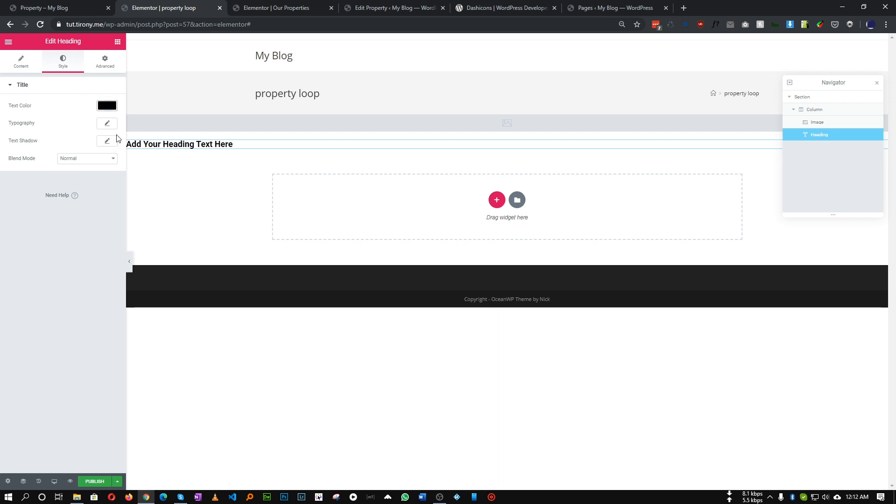
# Step: Link the heading's title dynamically to the Post Title and compare it with the example site's property cards
pyautogui.click(21, 62)
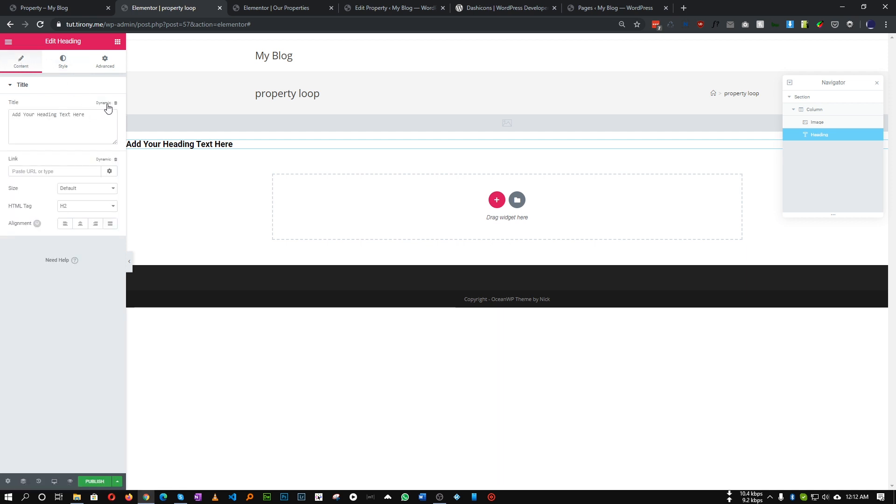
pyautogui.click(108, 104)
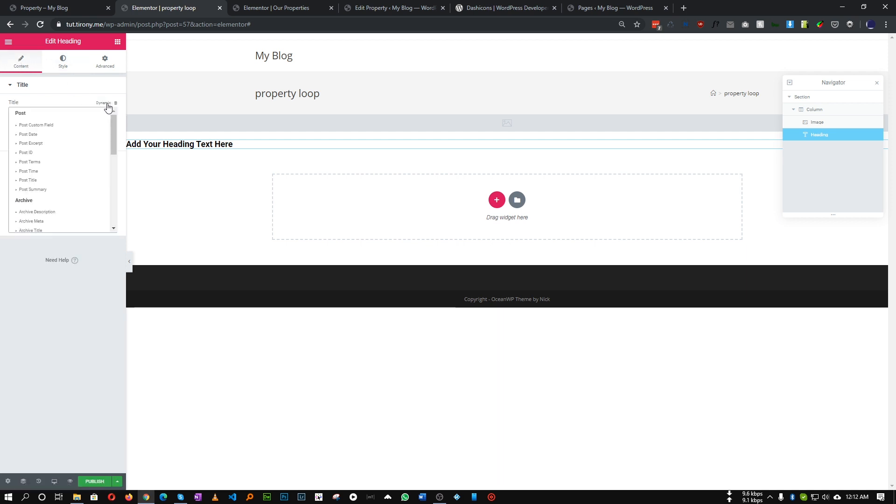
pyautogui.click(42, 182)
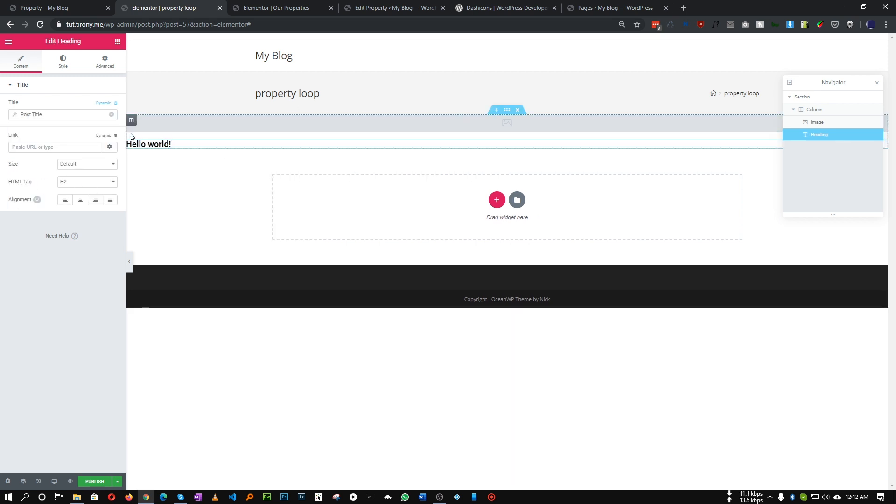
pyautogui.click(56, 8)
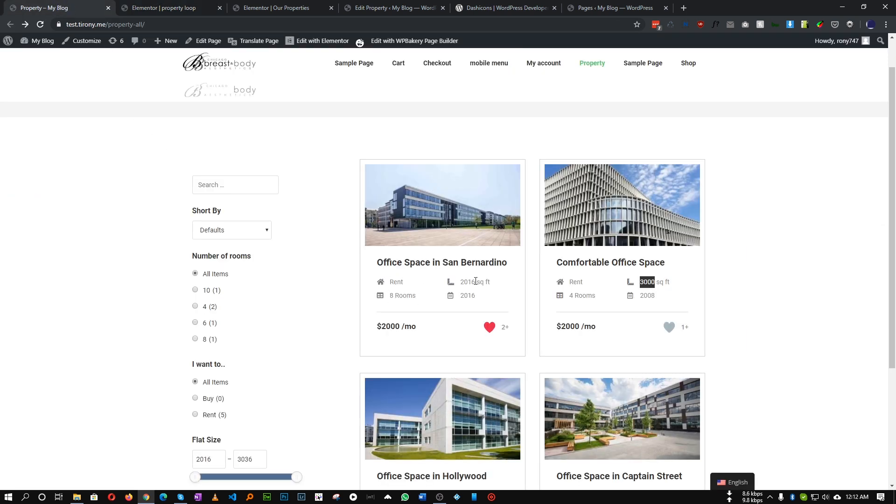
pyautogui.click(186, 8)
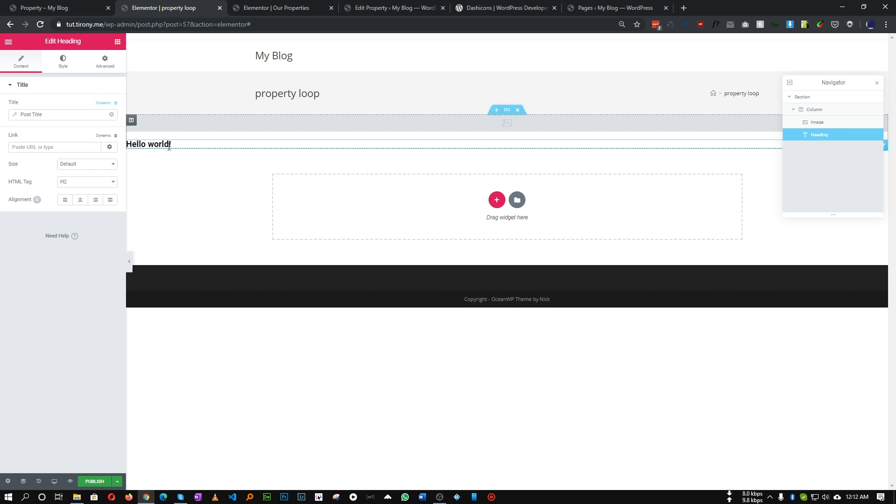
# Step: Add an Inner Section below the heading, with full-width content and no gap between its columns
pyautogui.click(117, 41)
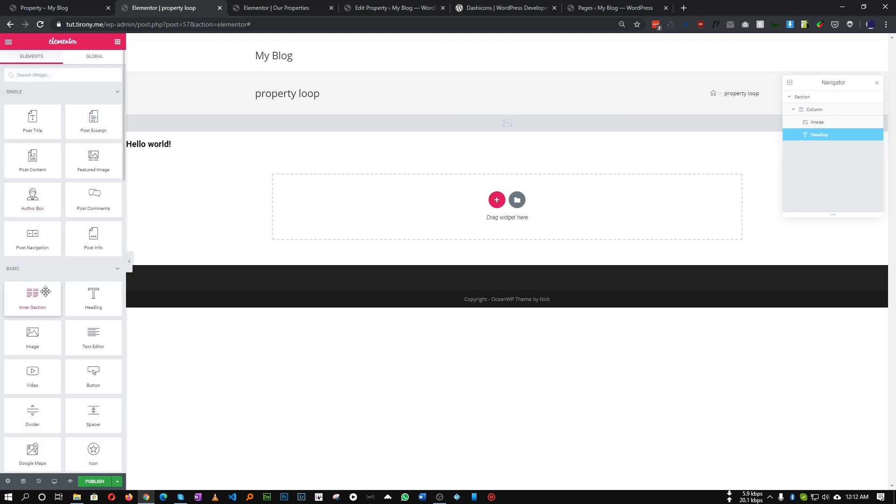
pyautogui.moveTo(33, 295); pyautogui.dragTo(187, 148)
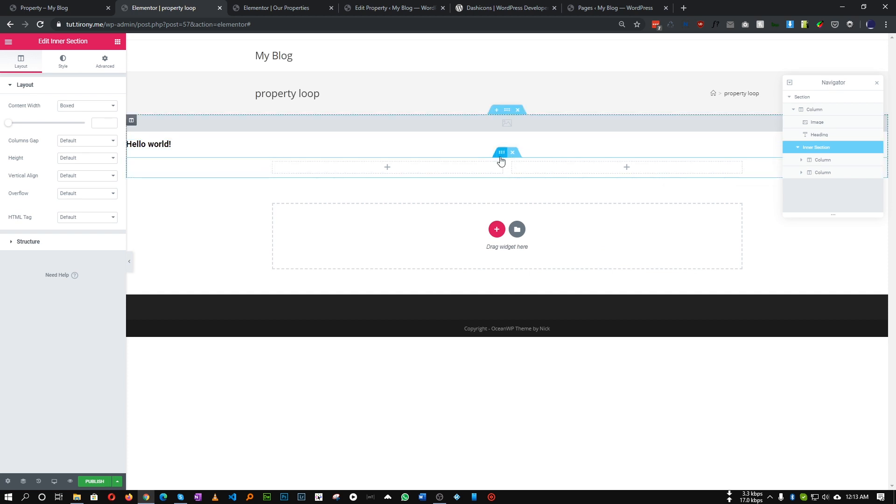
pyautogui.click(83, 107)
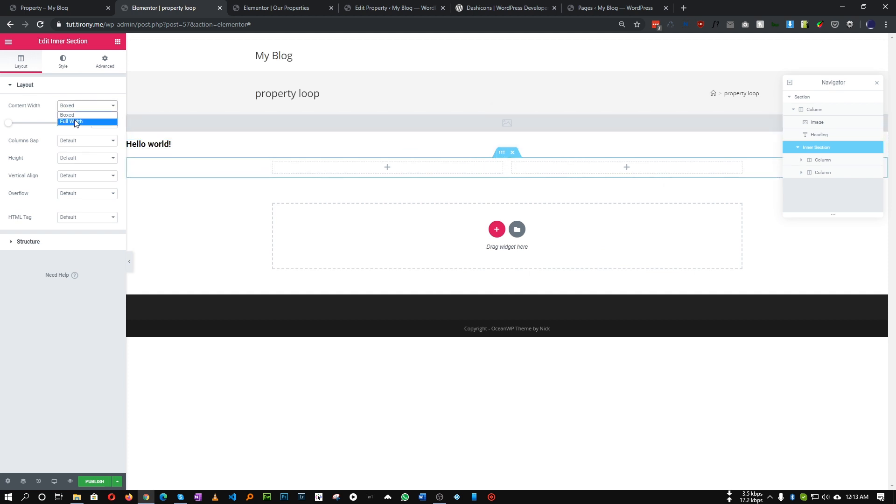
pyautogui.click(72, 118)
pyautogui.click(68, 124)
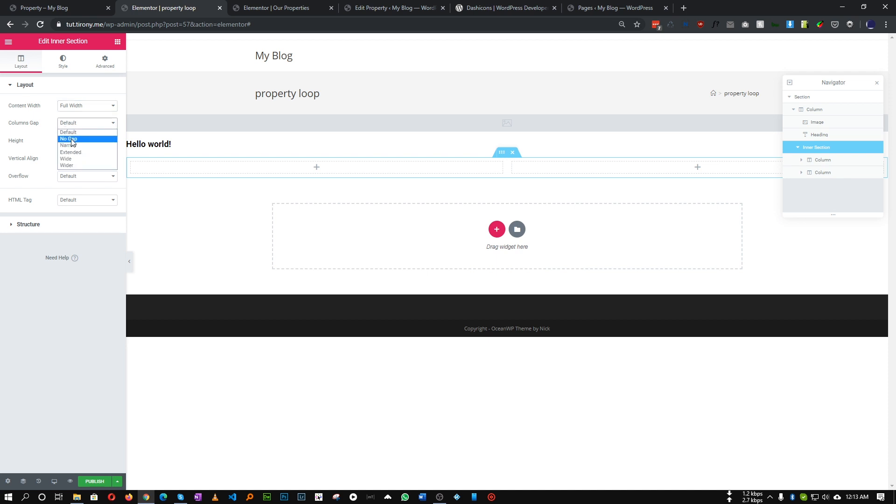
pyautogui.click(71, 139)
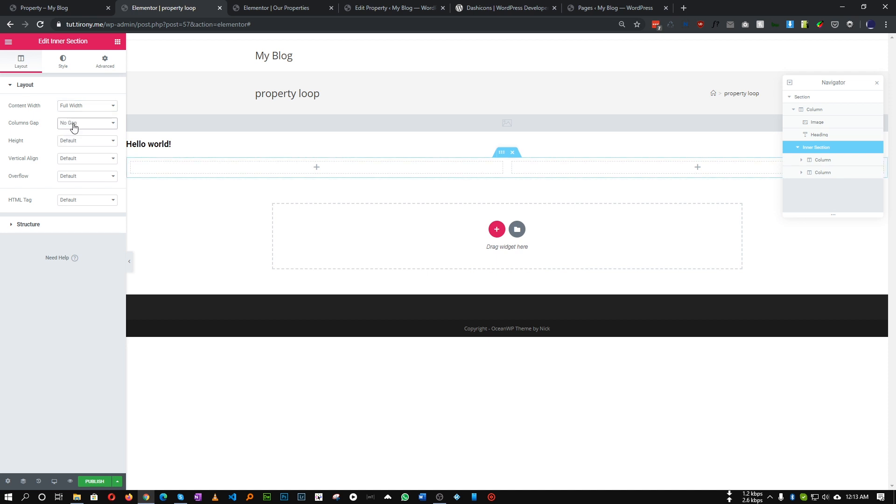
pyautogui.click(72, 124)
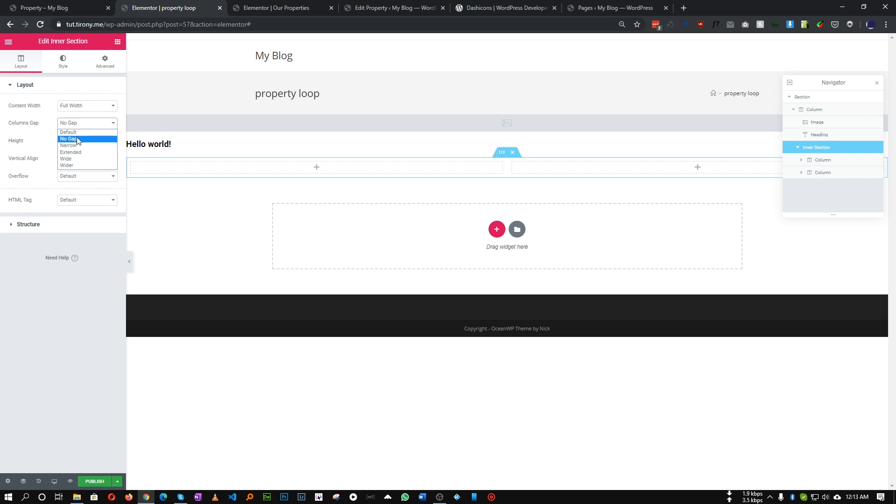
pyautogui.click(70, 139)
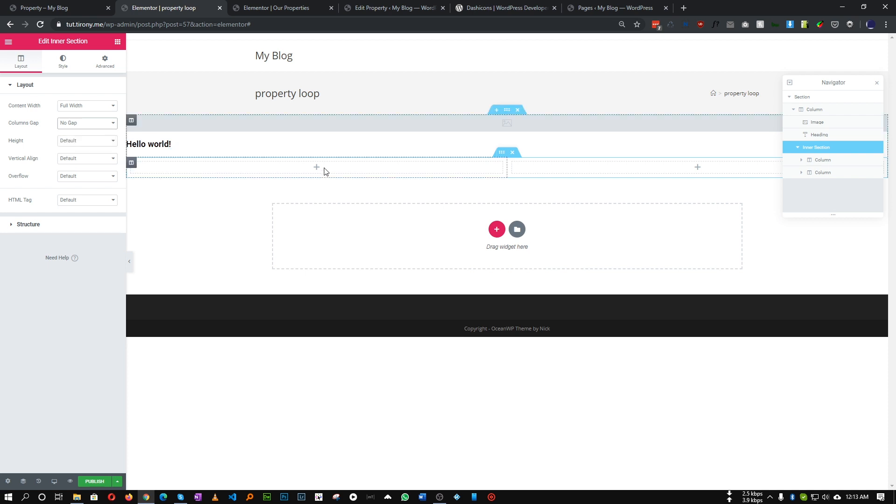
# Step: Following the example site's property card, add an Icon List to the inner section's first column and delete its third item
pyautogui.click(89, 5)
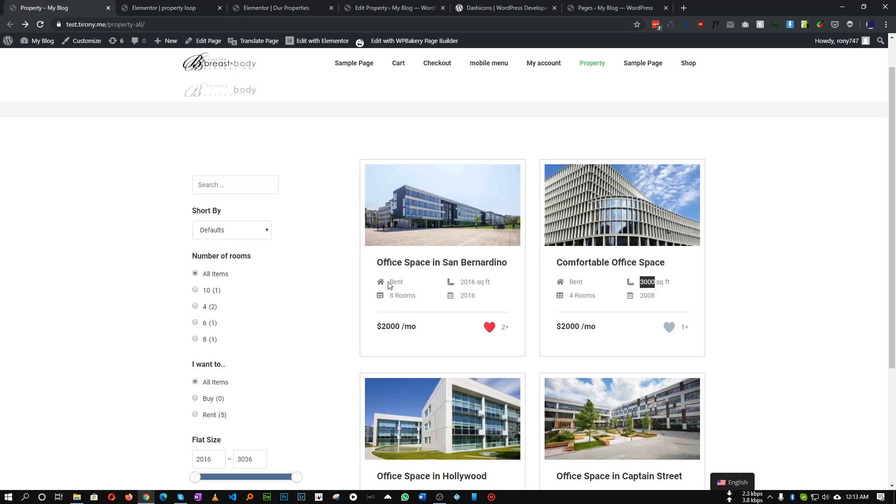
pyautogui.moveTo(404, 285); pyautogui.dragTo(382, 283)
pyautogui.click(176, 6)
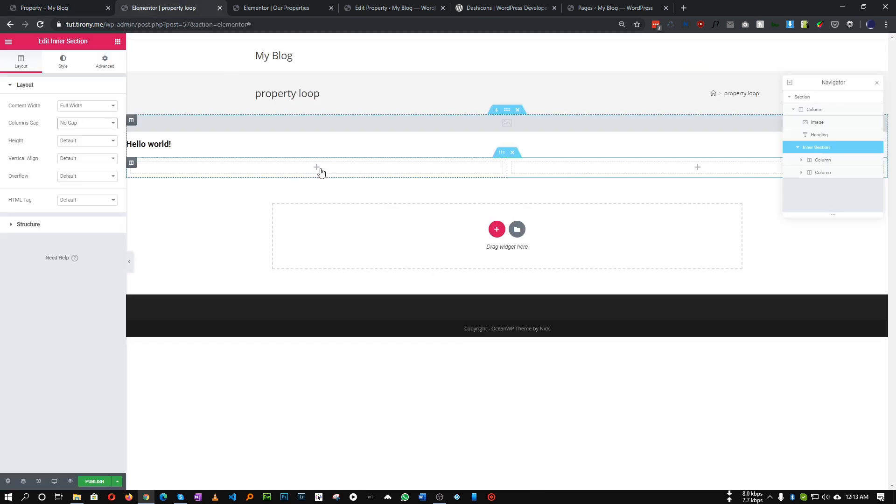
pyautogui.click(320, 170)
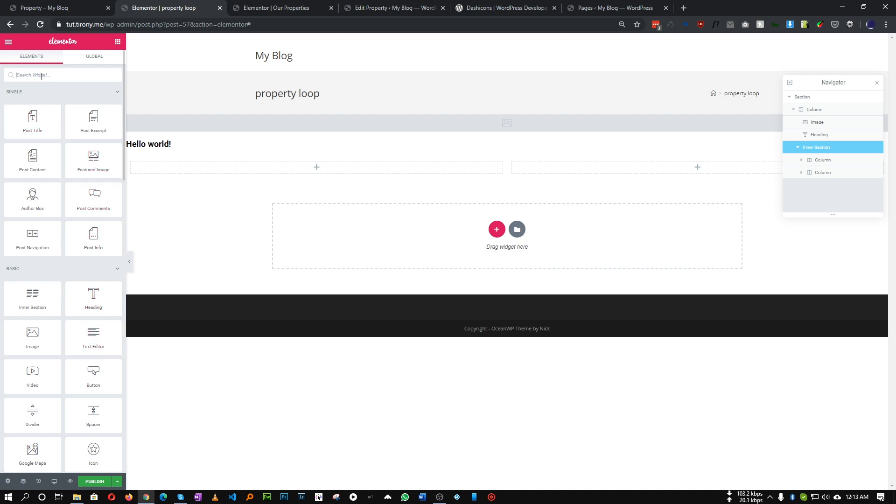
pyautogui.write('ic')
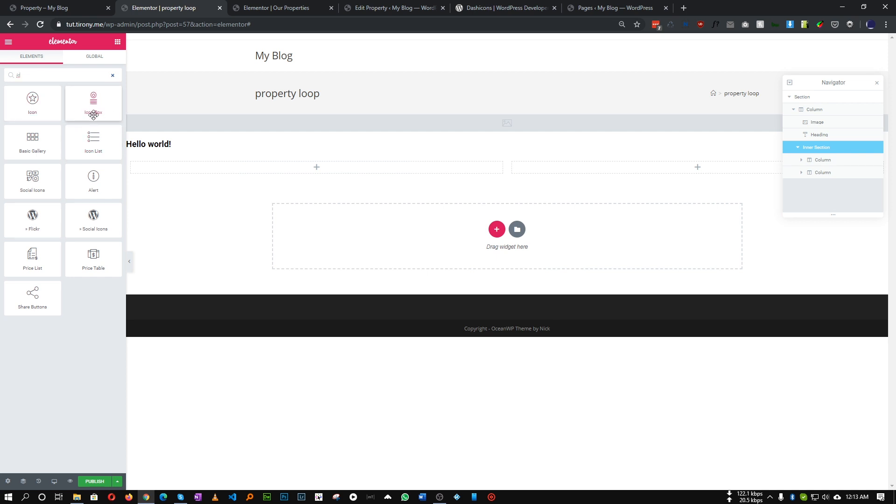
pyautogui.moveTo(97, 140); pyautogui.dragTo(304, 163)
pyautogui.click(47, 137)
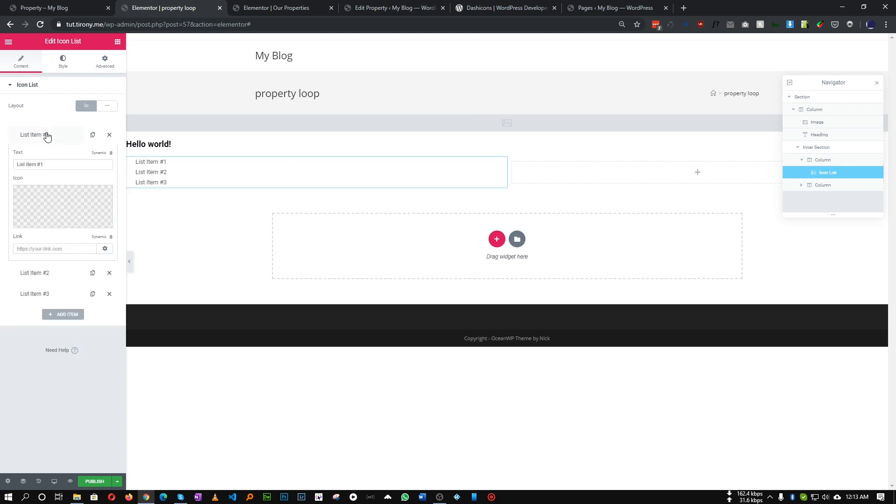
pyautogui.click(47, 136)
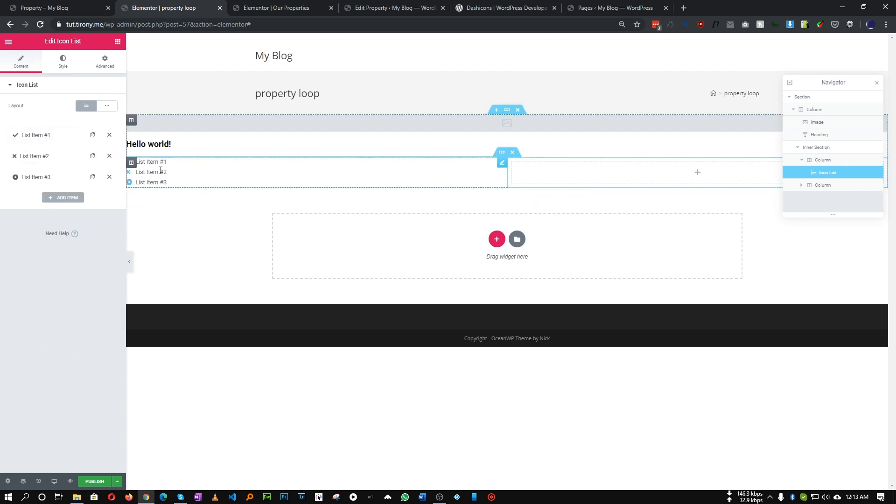
pyautogui.click(109, 176)
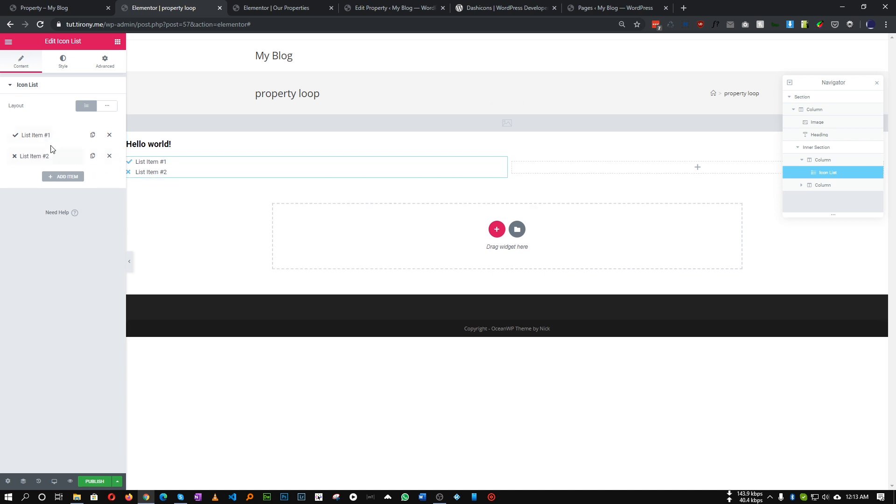
# Step: Change the icon of List Item #1 to Home, matching the Rent line on the example property card
pyautogui.click(27, 139)
pyautogui.click(44, 8)
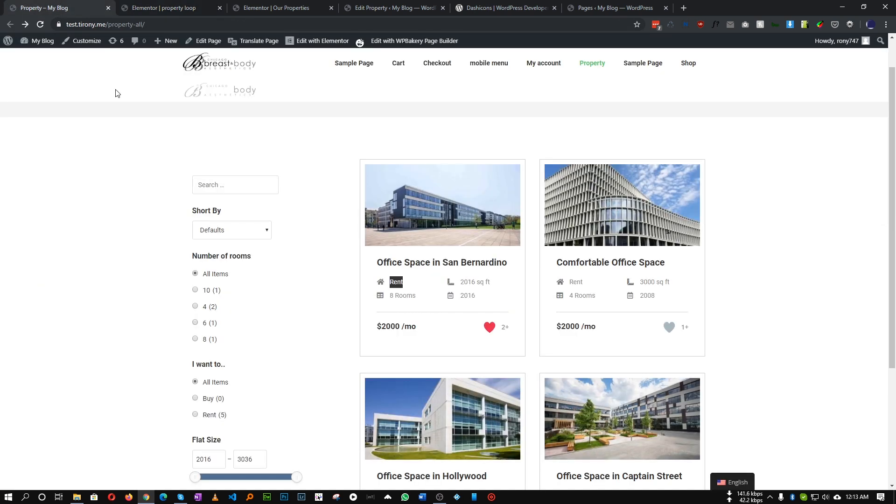
pyautogui.click(391, 283)
pyautogui.click(163, 8)
pyautogui.click(77, 210)
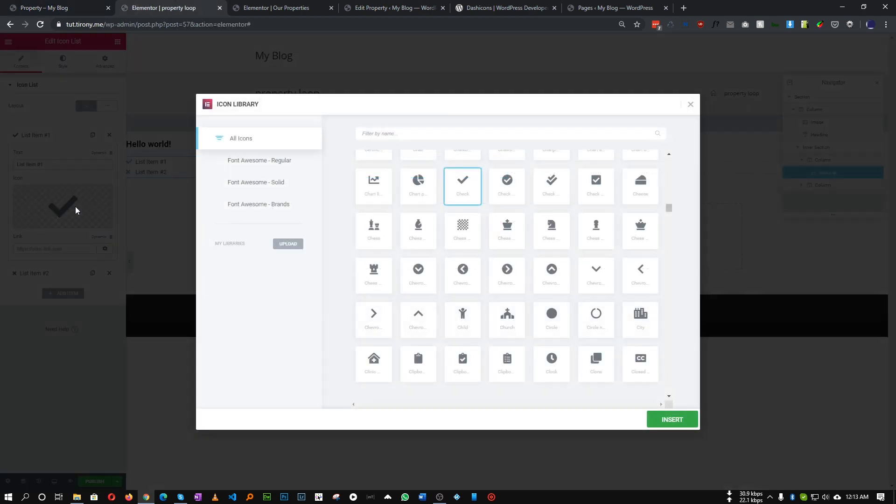
pyautogui.write('hom')
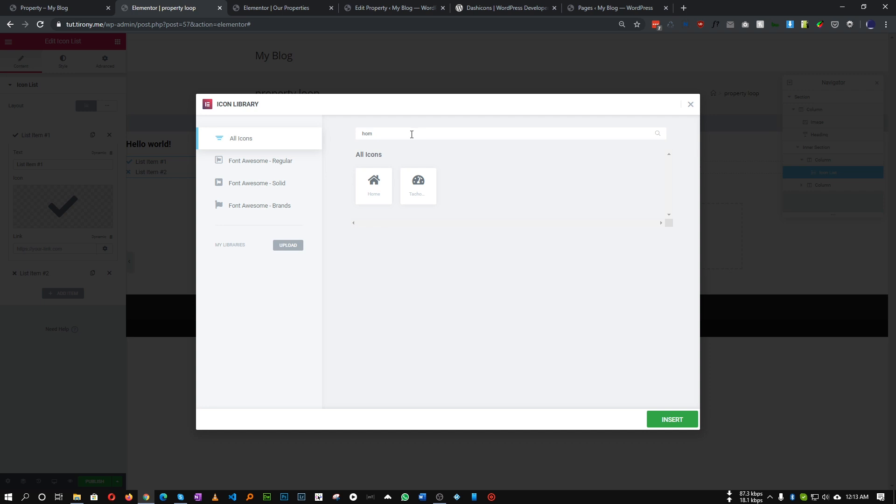
pyautogui.click(366, 195)
pyautogui.click(670, 419)
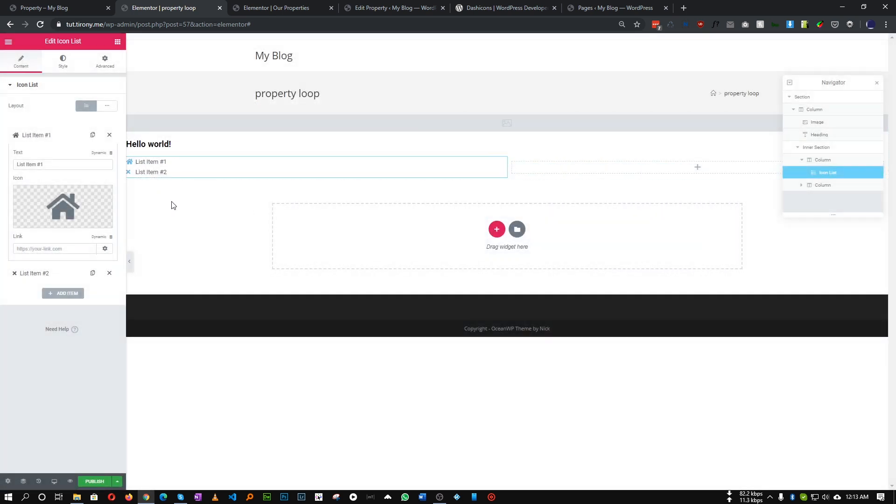
pyautogui.click(42, 138)
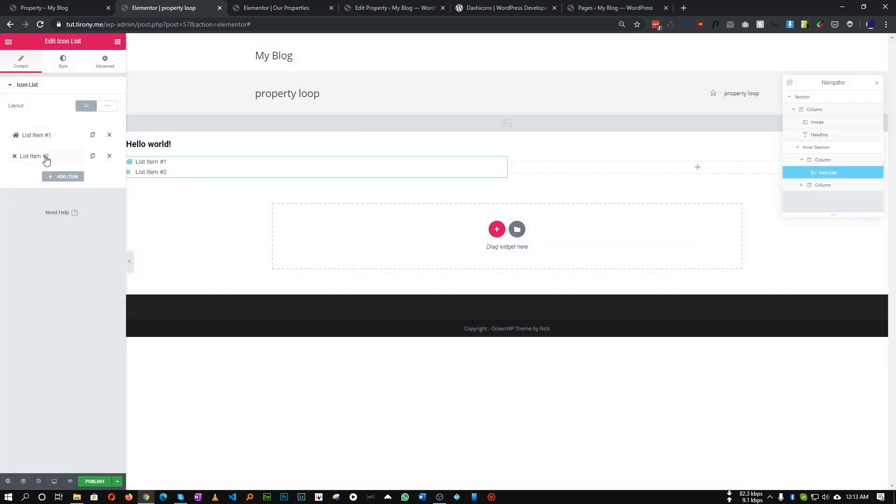
# Step: Change the icon of List Item #2 to the four-pane Border icon, matching the Rooms line on the example card
pyautogui.click(45, 156)
pyautogui.click(59, 5)
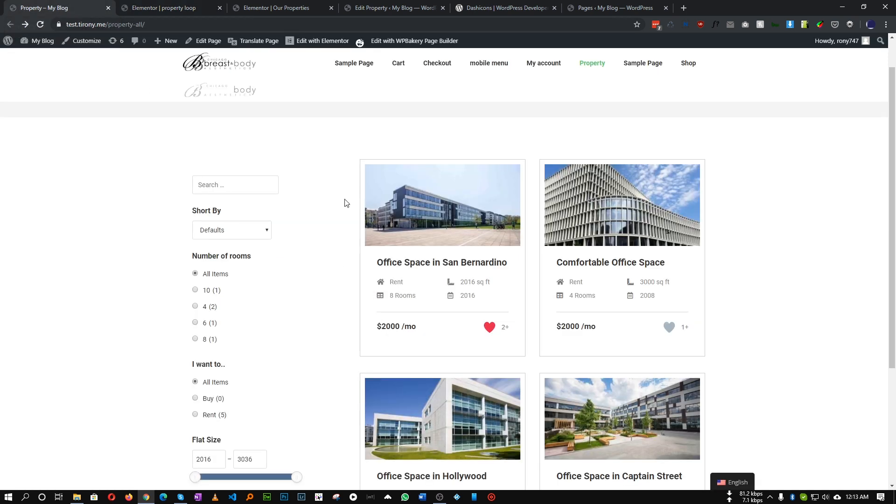
pyautogui.click(150, 6)
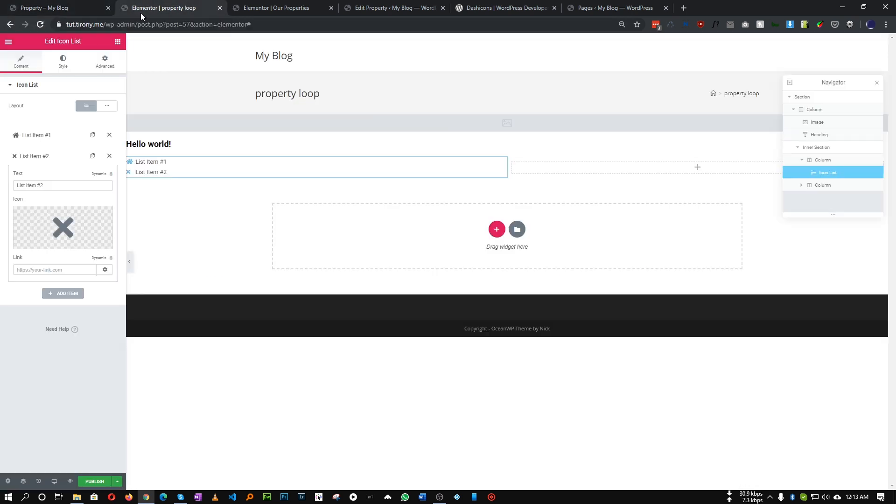
pyautogui.click(50, 223)
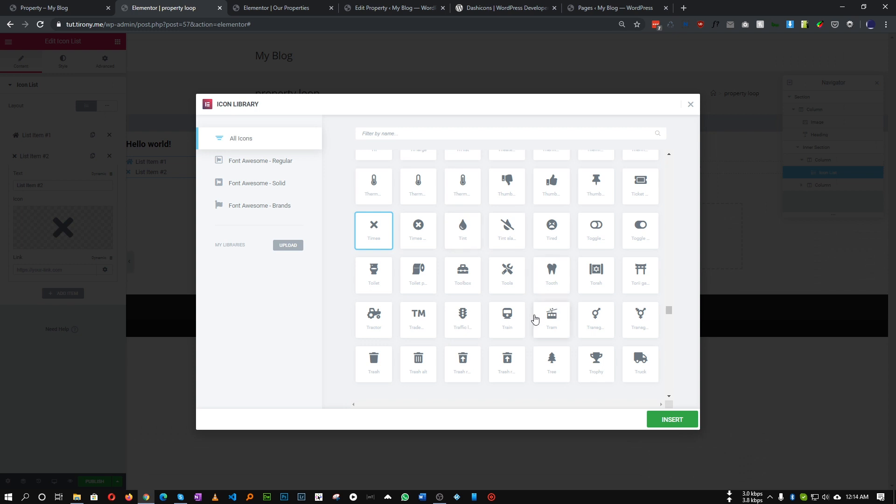
pyautogui.scroll(6, 535, 318)
pyautogui.scroll(15, 607, 312)
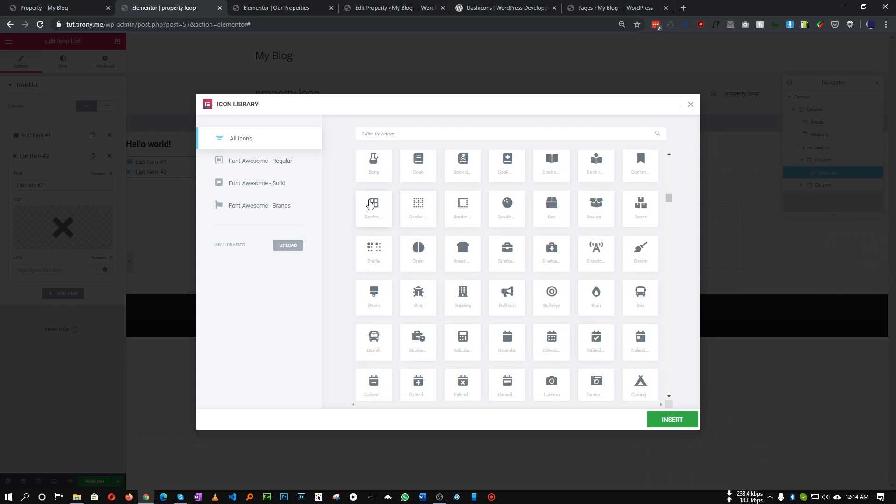
pyautogui.click(372, 202)
pyautogui.click(672, 419)
# Step: Copy the Icon List and paste it into the inner section's second column
pyautogui.rightClick(171, 172)
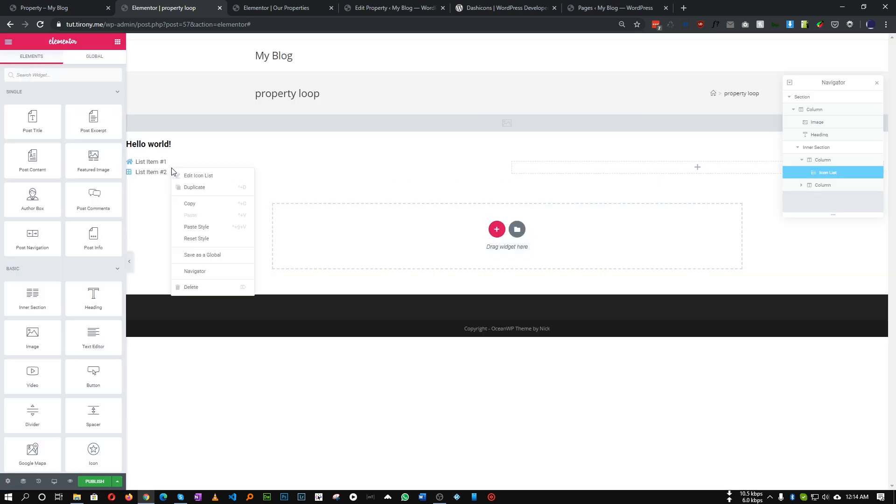
pyautogui.click(189, 205)
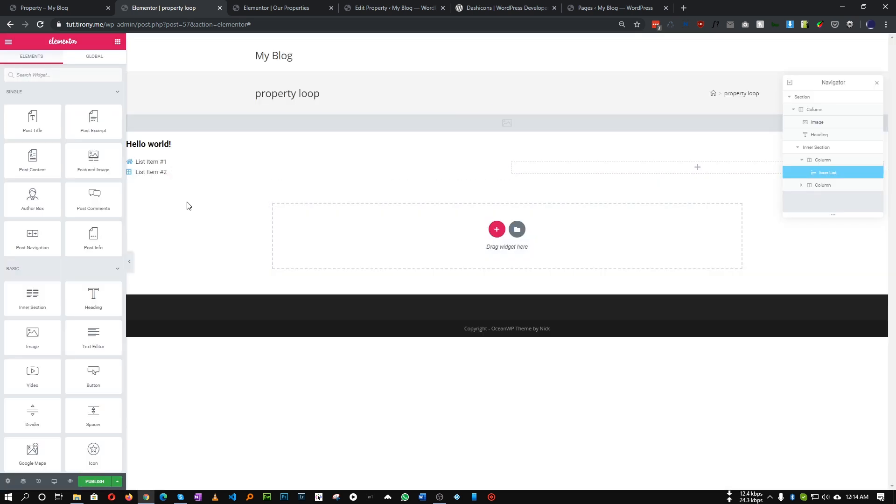
pyautogui.rightClick(566, 168)
pyautogui.click(584, 180)
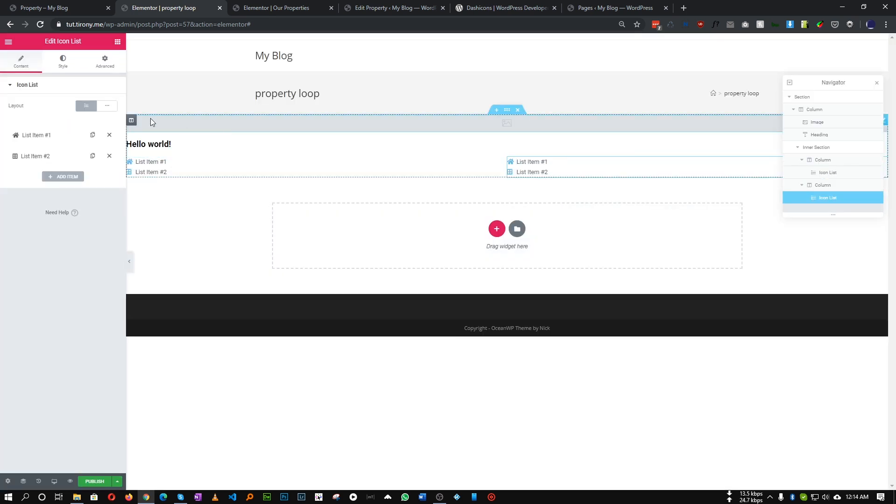
# Step: Change the icon of List Item #1 in the second column's list to the L-shaped ruler
pyautogui.click(40, 135)
pyautogui.click(93, 8)
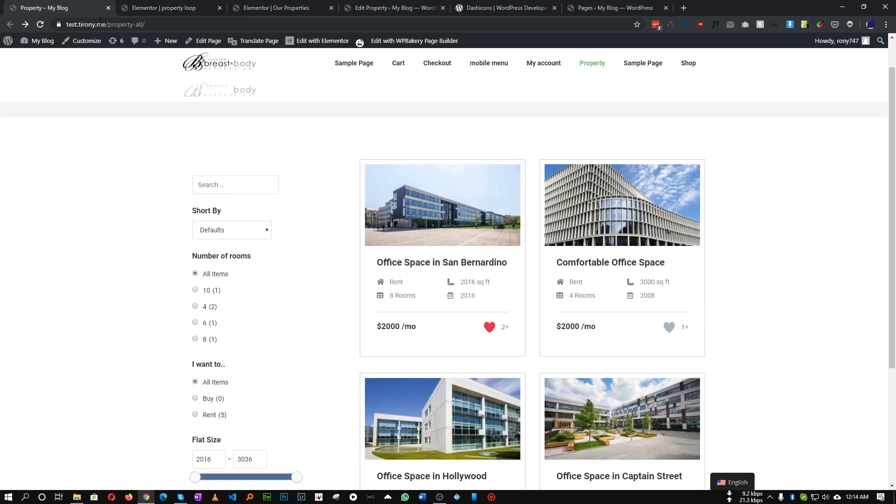
pyautogui.click(158, 8)
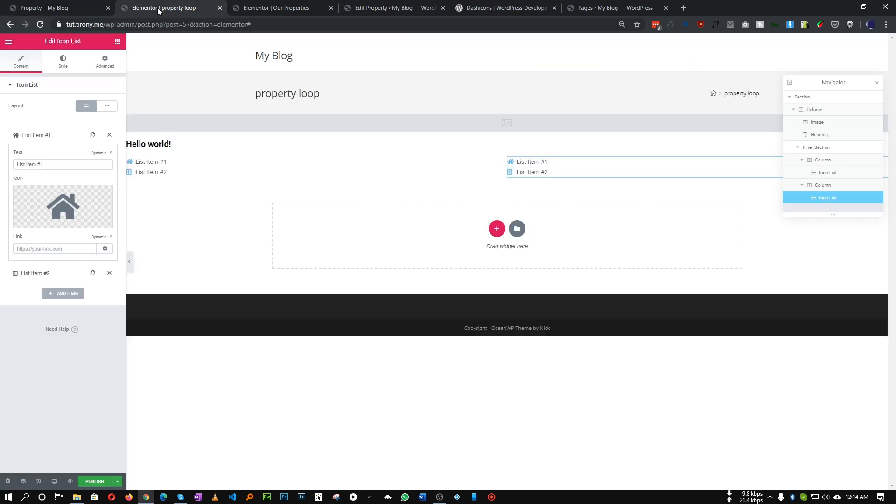
pyautogui.click(63, 208)
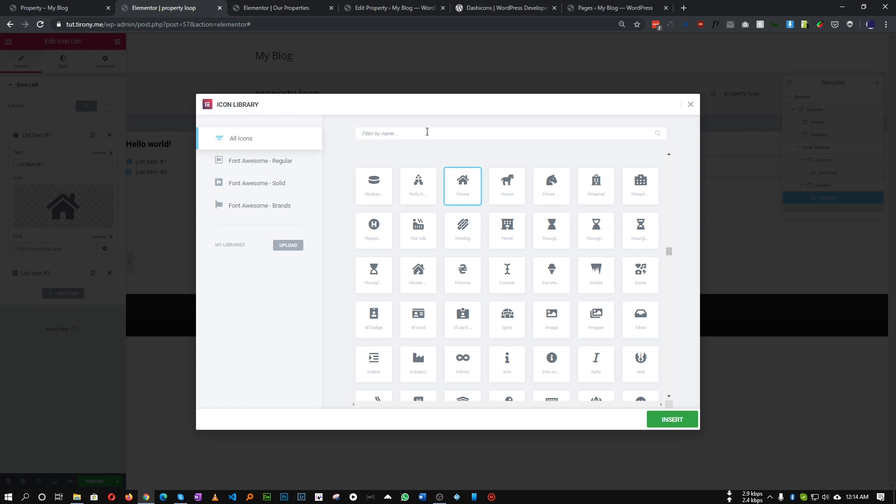
pyautogui.write('rul')
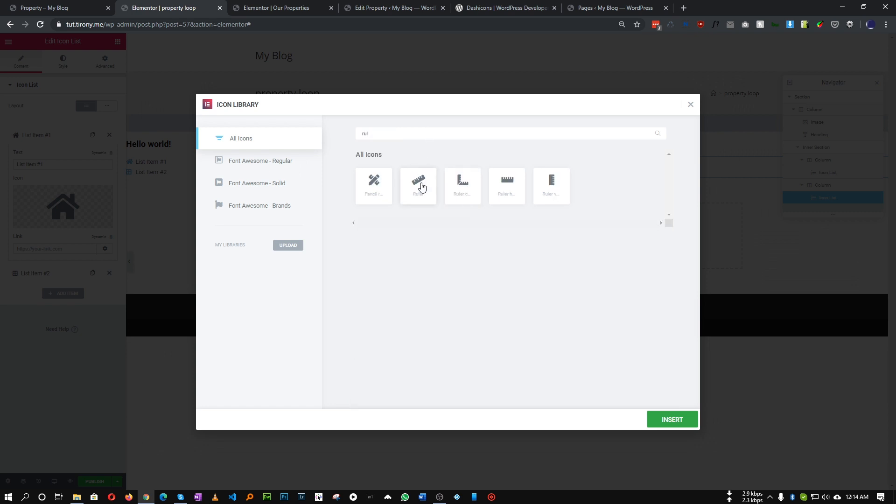
pyautogui.click(461, 184)
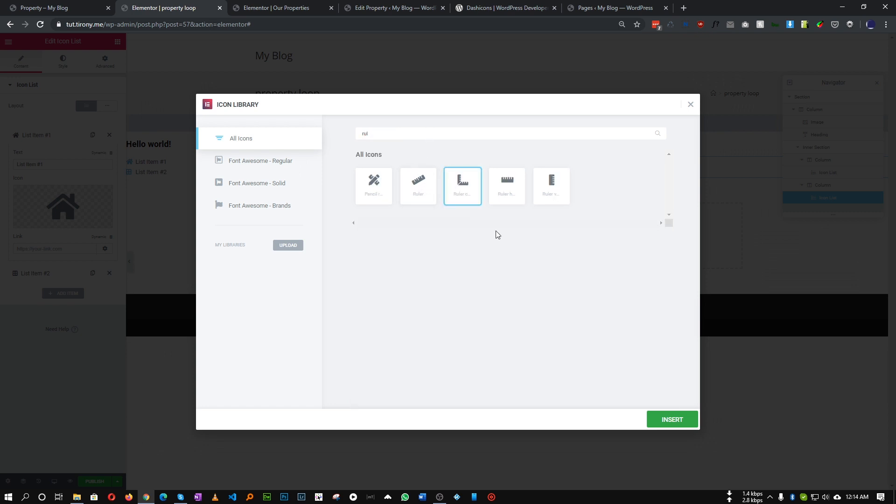
pyautogui.click(694, 423)
# Step: Change the icon of List Item #2 in the second column's list to the gridded Calendar icon, matching the year line on the example card
pyautogui.click(75, 4)
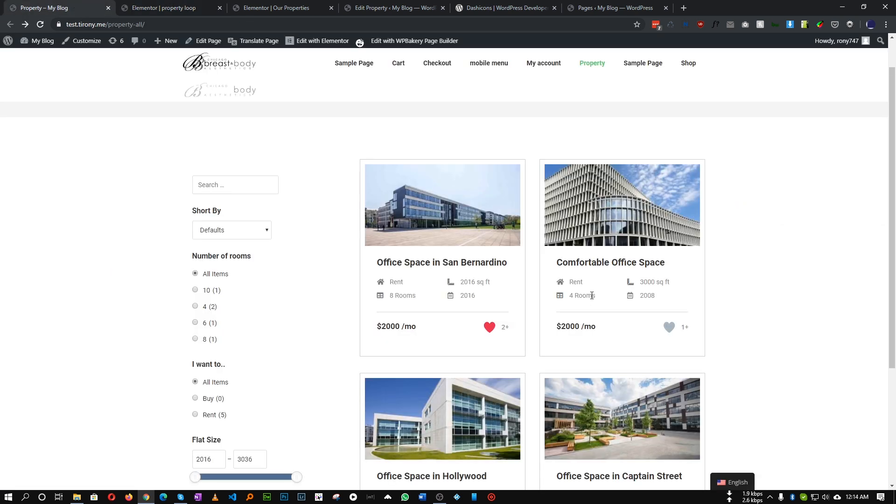
pyautogui.click(168, 8)
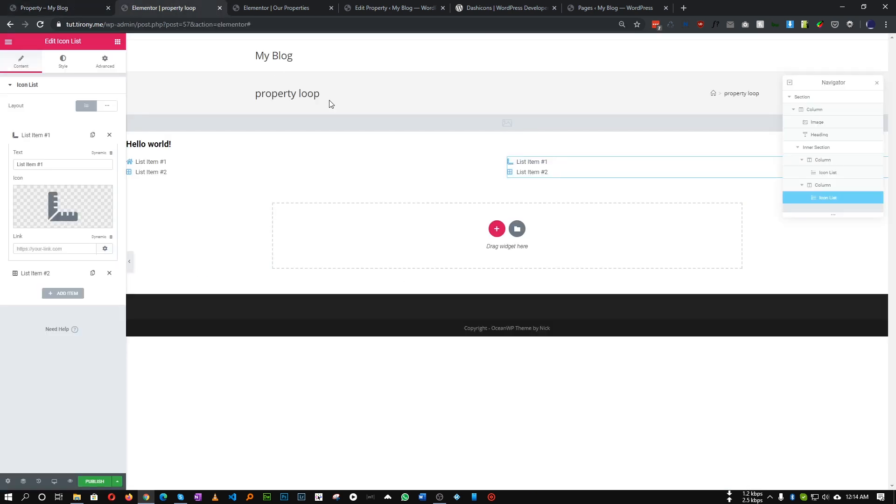
pyautogui.click(39, 277)
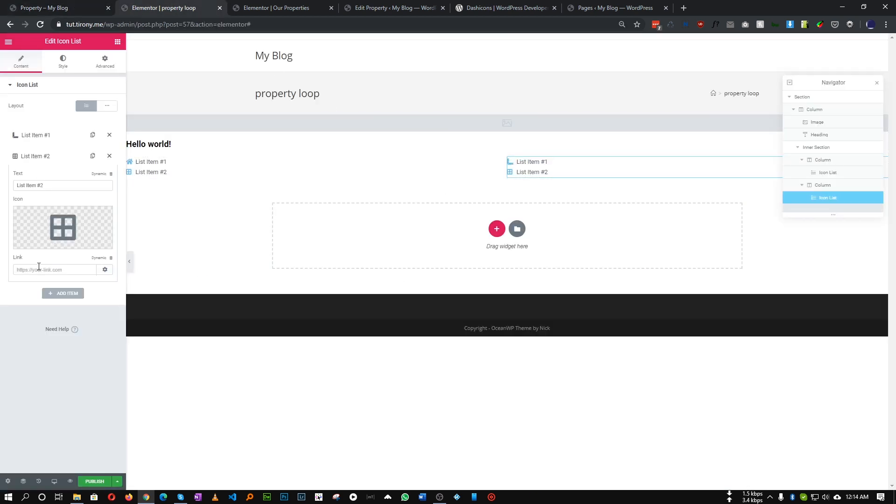
pyautogui.click(59, 249)
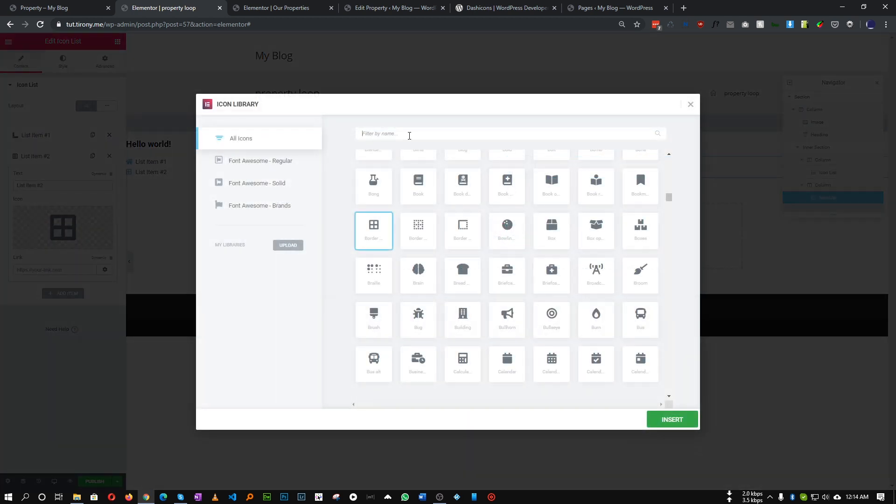
pyautogui.click(409, 135)
pyautogui.write('cal')
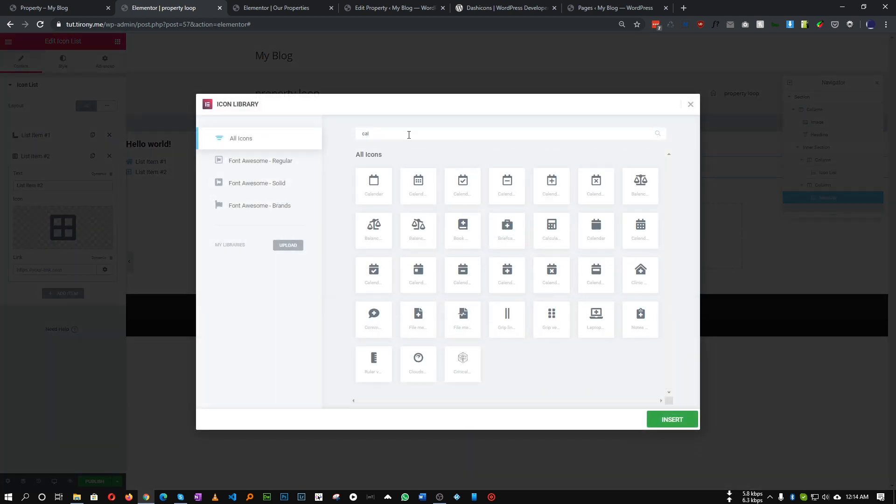
pyautogui.doubleClick(418, 183)
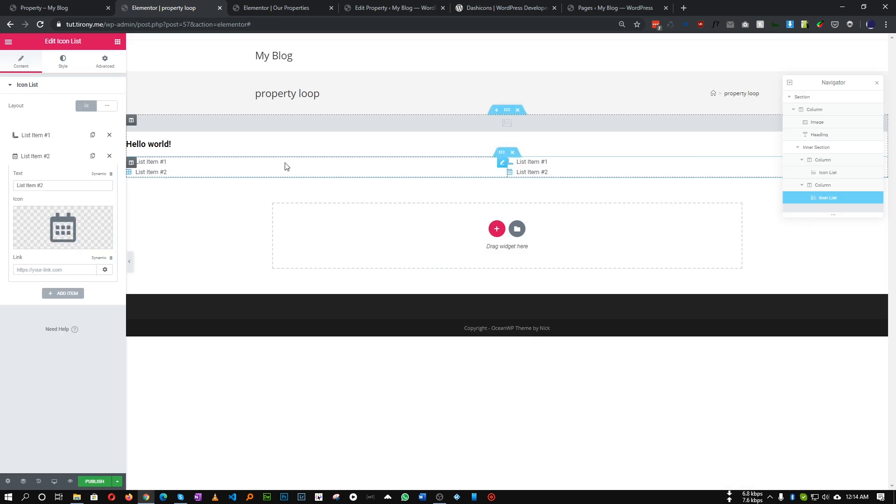
# Step: Style the first column's Icon List with more space between the items and a grey icon color
pyautogui.click(181, 172)
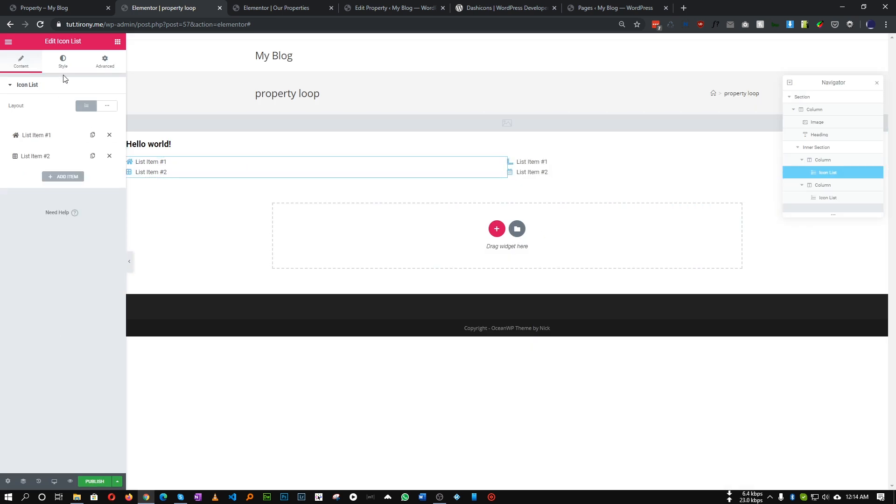
pyautogui.click(66, 75)
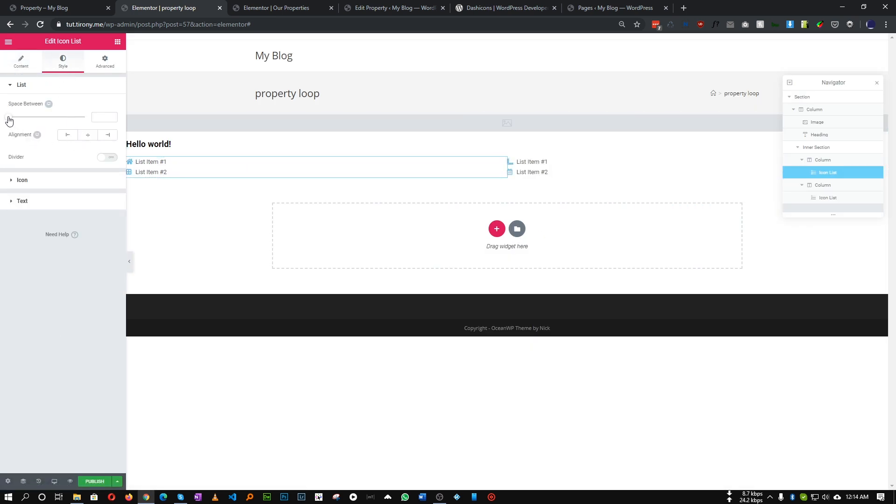
pyautogui.click(24, 182)
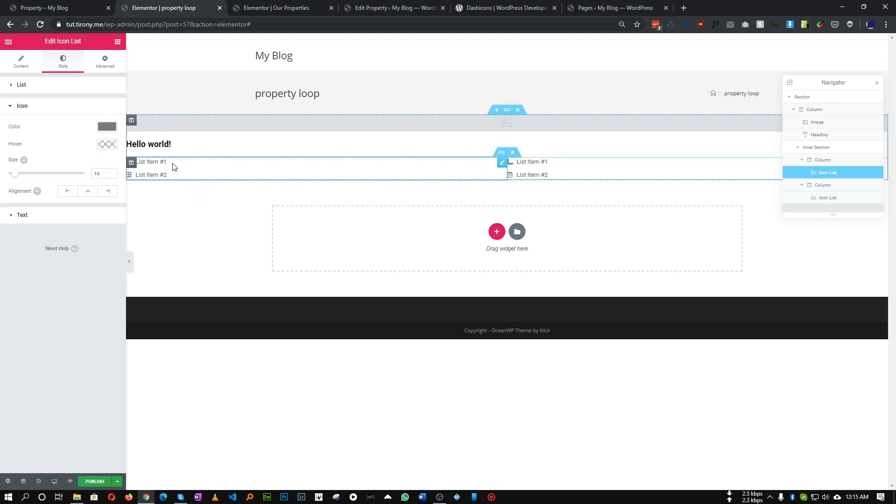
# Step: Make the text of List Item #1 in the first column's list dynamic, using ACF Field as its source, for the example card's Rent line
pyautogui.hotkey('ctrl', 'shift', 'Tab')
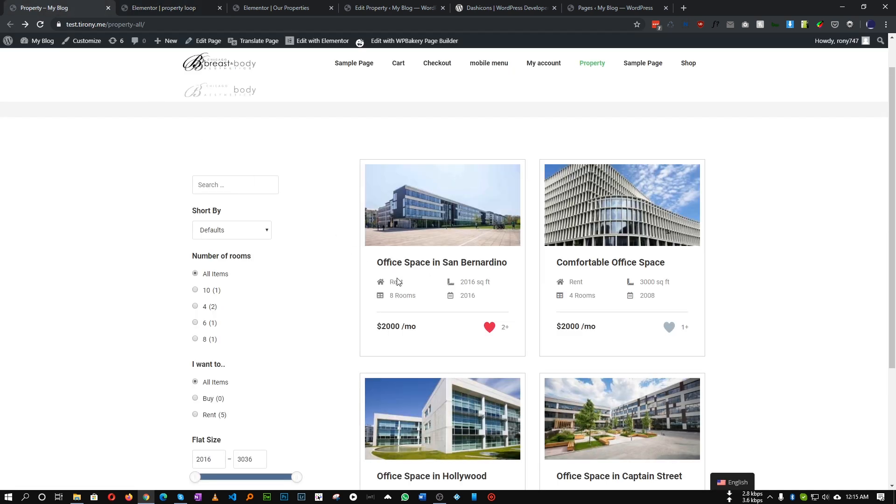
pyautogui.hotkey('ctrl', 'Tab')
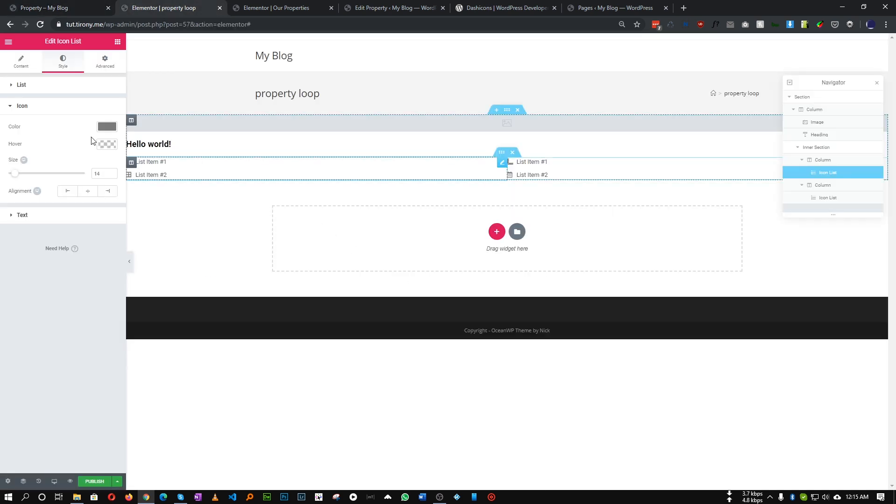
pyautogui.click(18, 63)
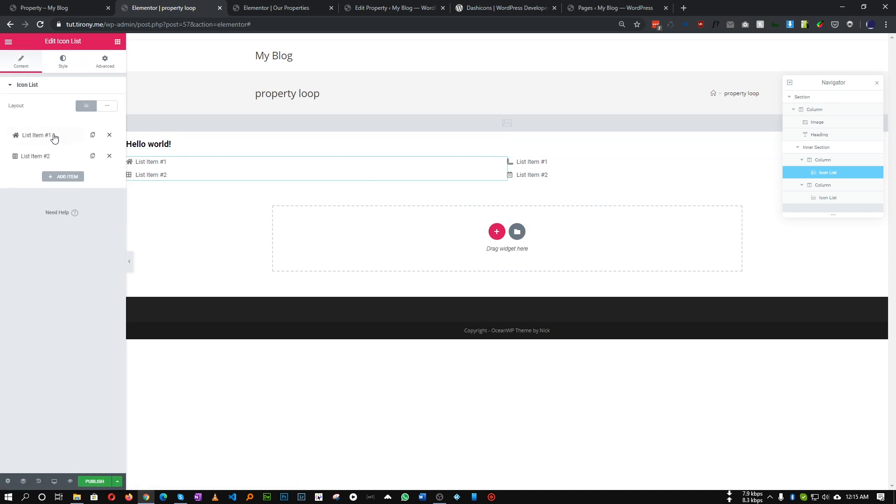
pyautogui.click(34, 136)
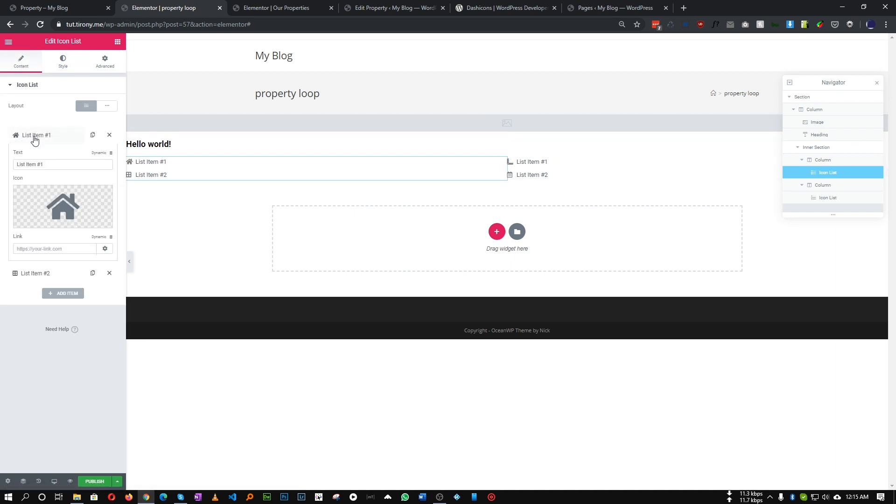
pyautogui.click(59, 4)
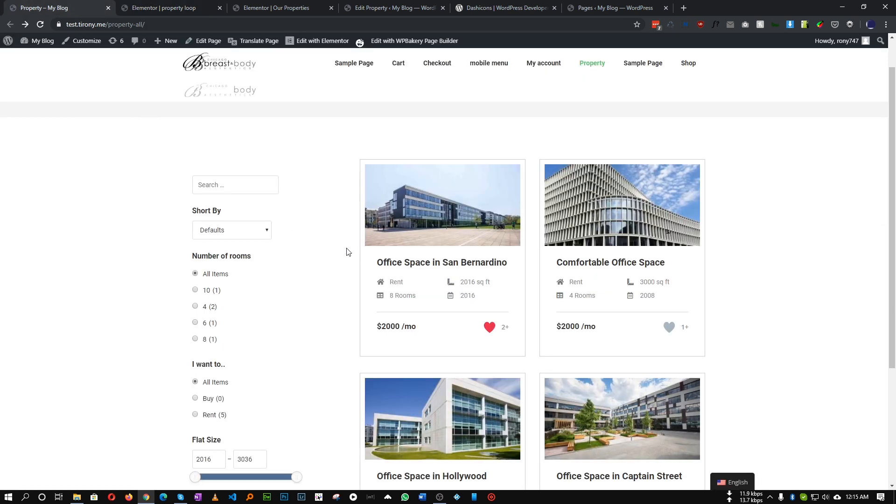
pyautogui.click(153, 4)
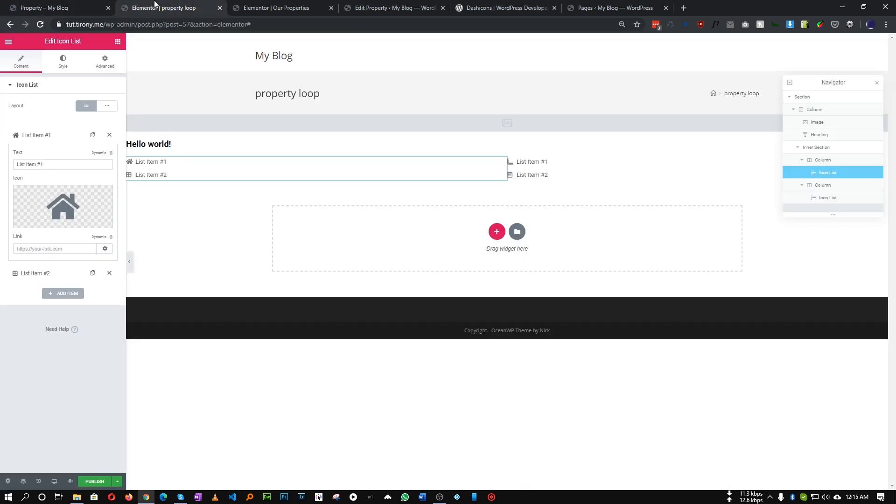
pyautogui.tripleClick(17, 163)
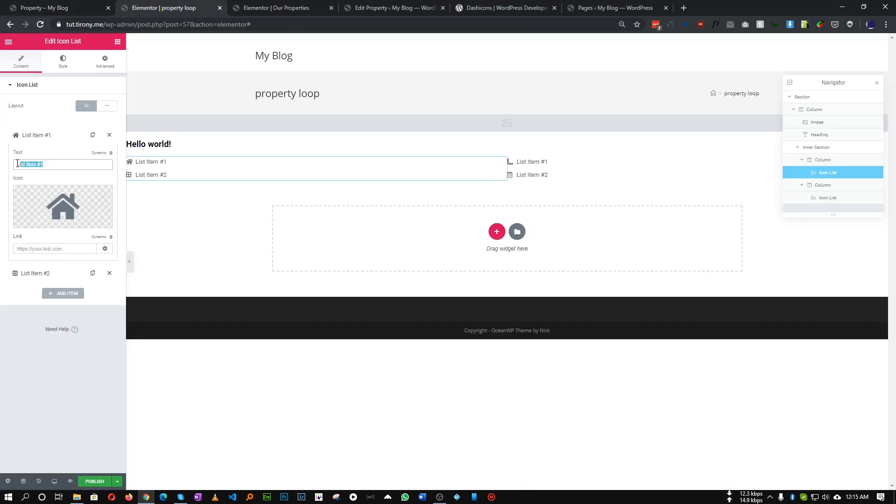
pyautogui.click(98, 154)
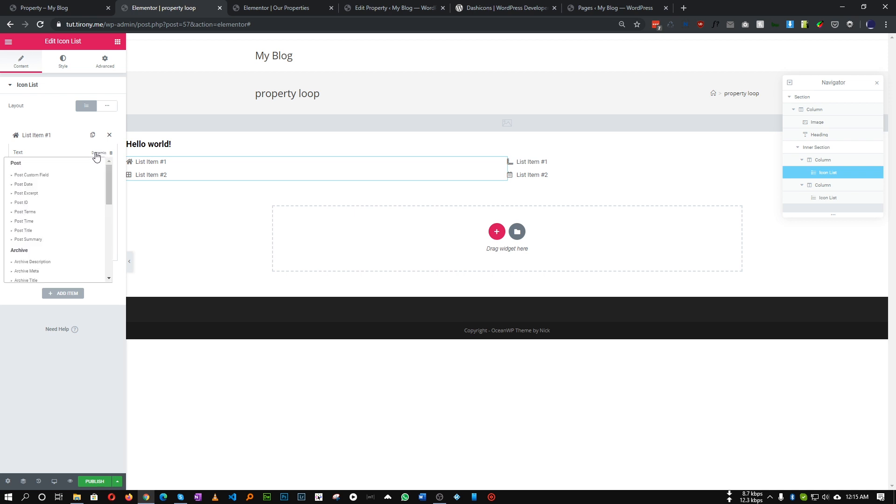
pyautogui.scroll(-3, 98, 170)
pyautogui.scroll(-3, 98, 170)
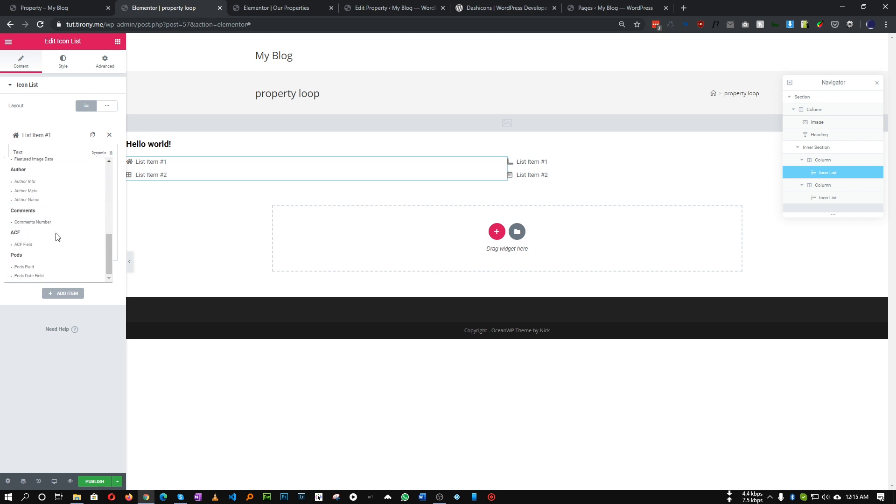
pyautogui.click(23, 245)
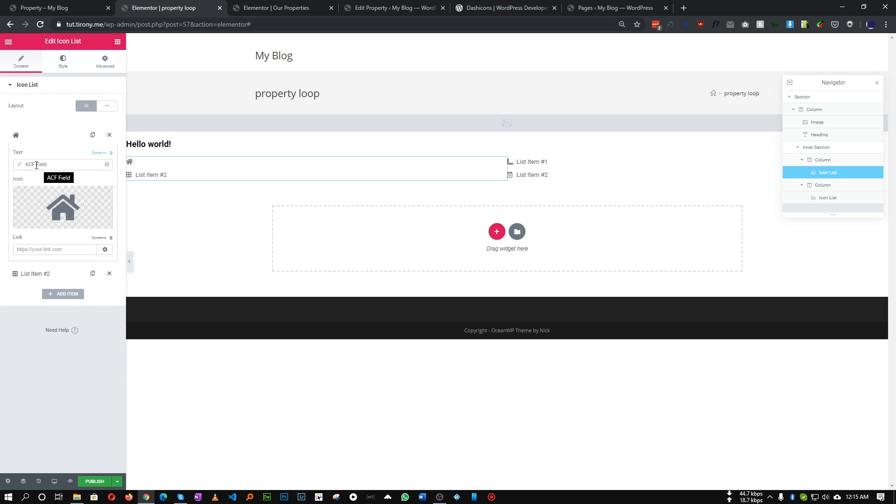
# Step: Set the ACF Field key of the first column's List Item #1 to Property type
pyautogui.click(36, 164)
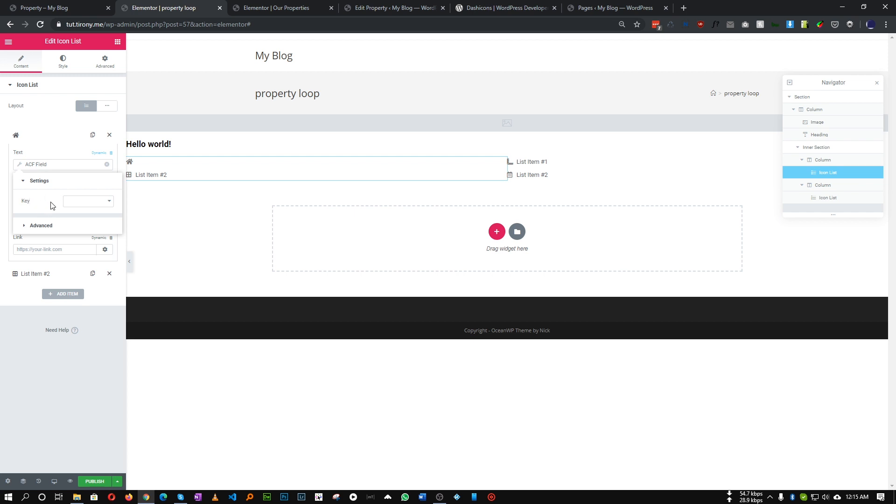
pyautogui.click(88, 202)
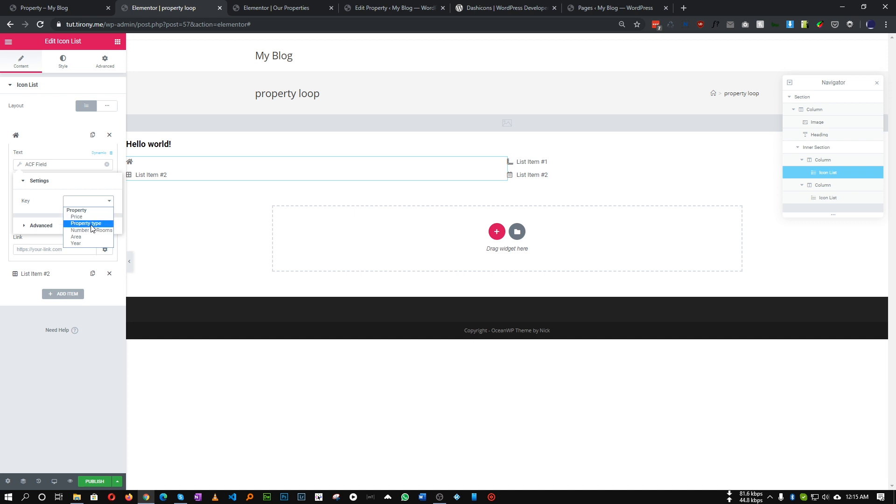
pyautogui.click(86, 224)
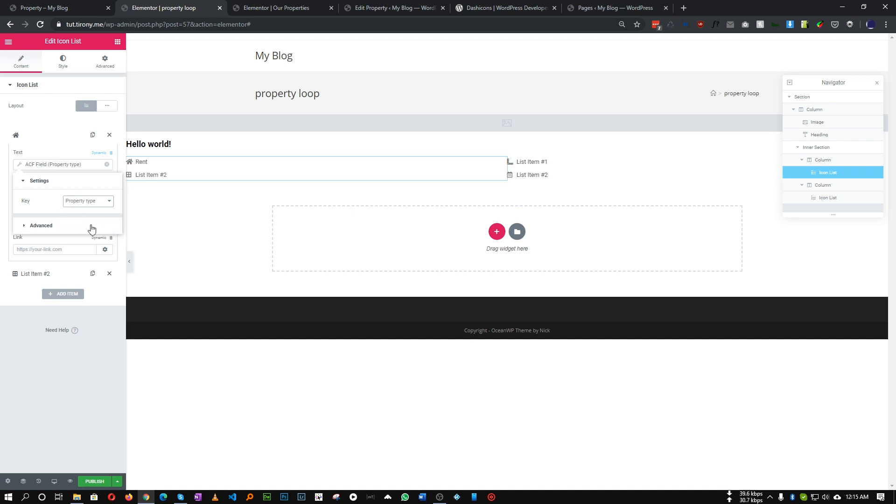
pyautogui.click(51, 149)
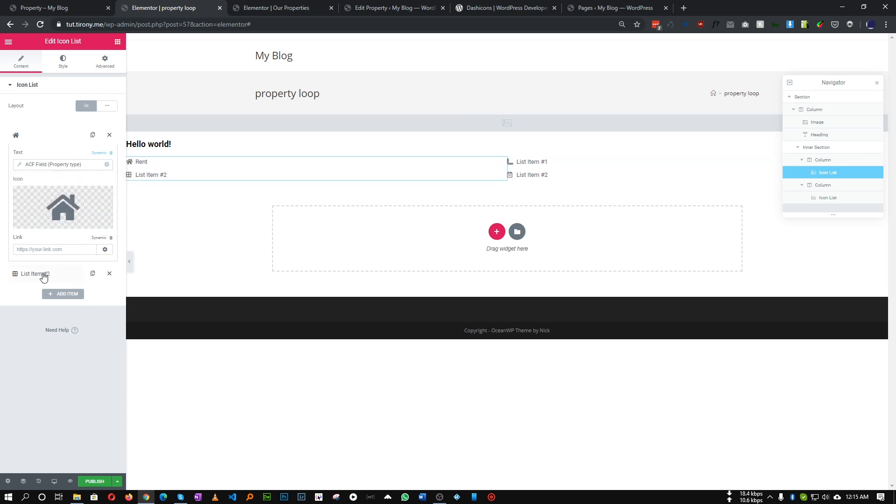
# Step: Make the text of List Item #2 in the first column's list a dynamic ACF Field with the key Number of Rooms
pyautogui.click(43, 274)
pyautogui.click(84, 8)
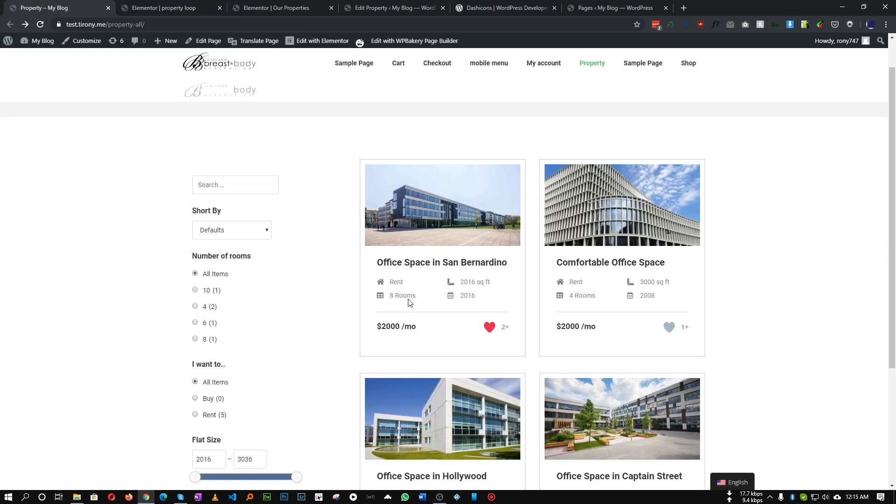
pyautogui.click(200, 9)
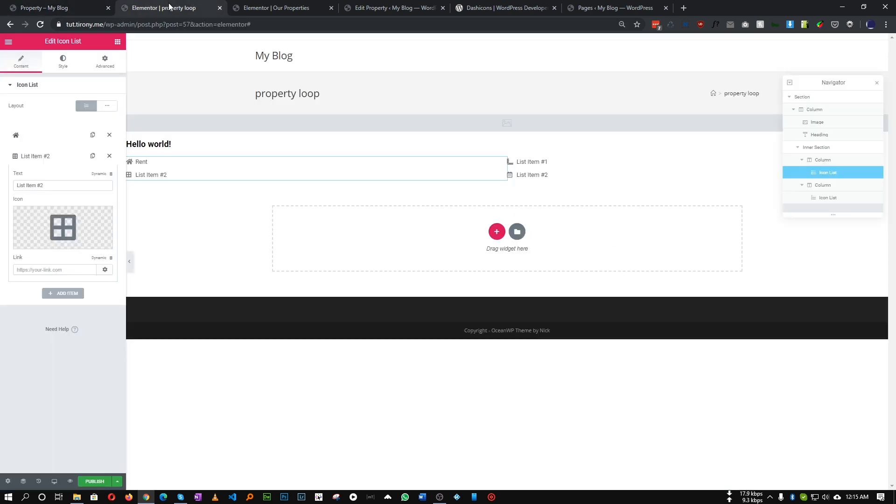
pyautogui.click(101, 175)
pyautogui.scroll(-5, 54, 245)
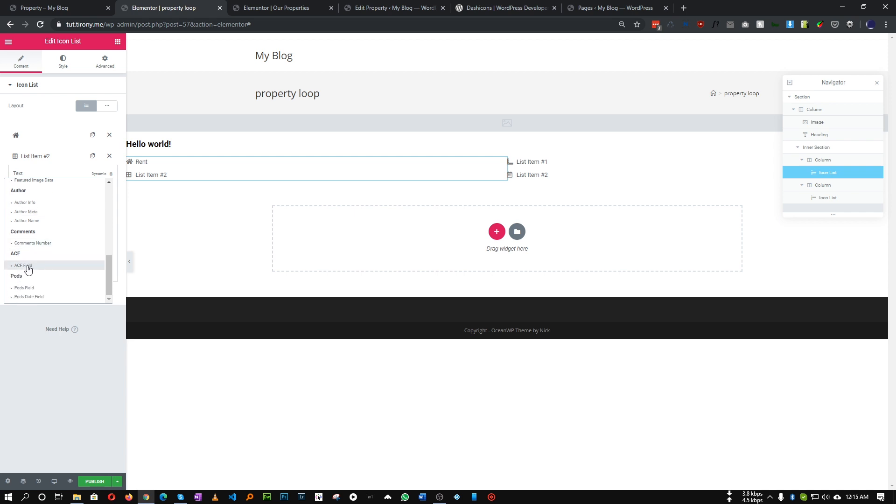
pyautogui.click(29, 266)
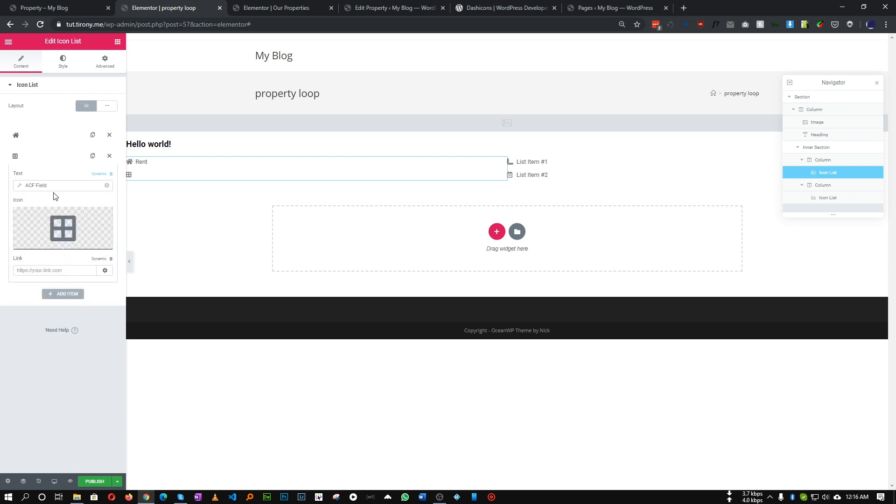
pyautogui.click(39, 186)
pyautogui.click(73, 222)
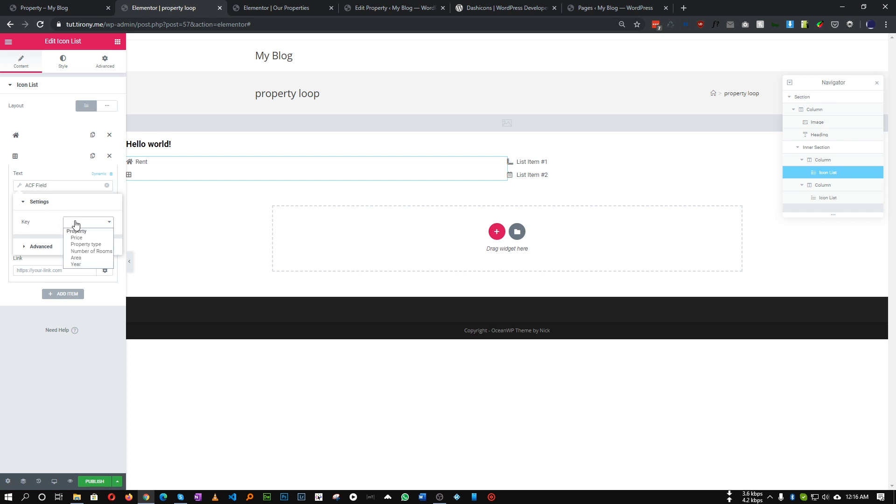
pyautogui.click(102, 252)
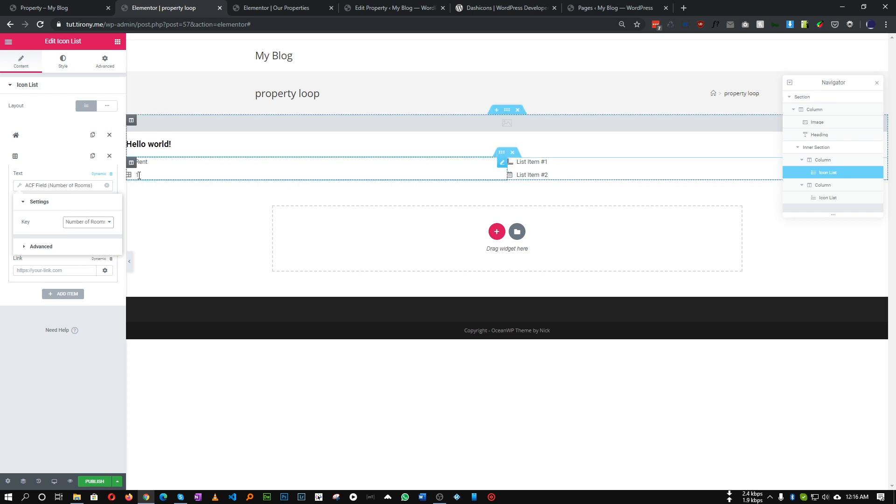
# Step: Make the text of List Item #1 in the second column's list a dynamic ACF Field with the key Area
pyautogui.click(552, 167)
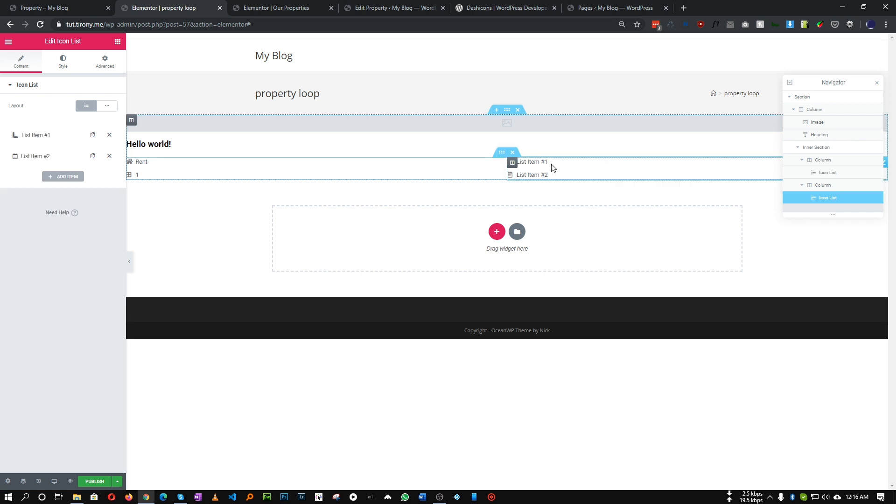
pyautogui.click(27, 135)
pyautogui.click(55, 9)
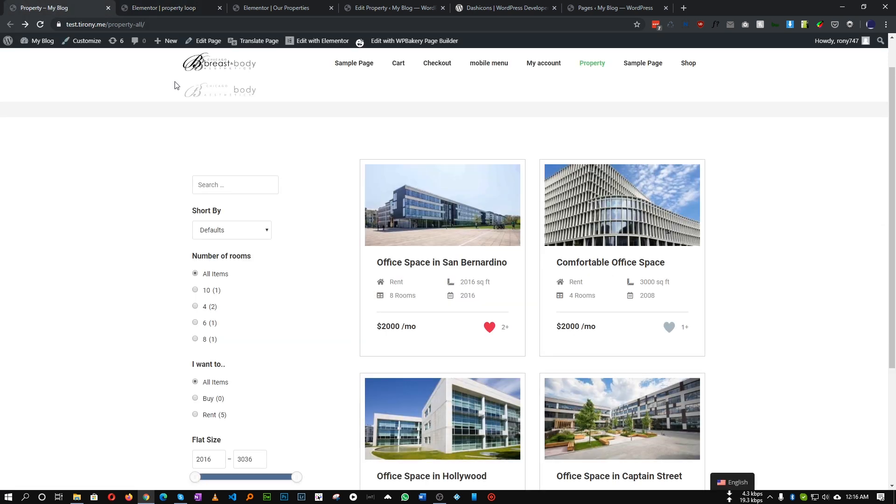
pyautogui.click(211, 11)
pyautogui.click(105, 154)
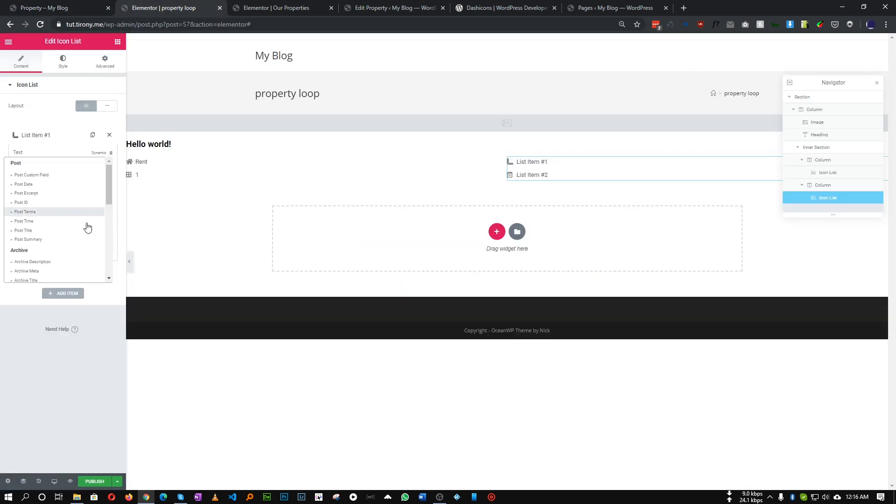
pyautogui.scroll(-5, 70, 233)
pyautogui.click(38, 263)
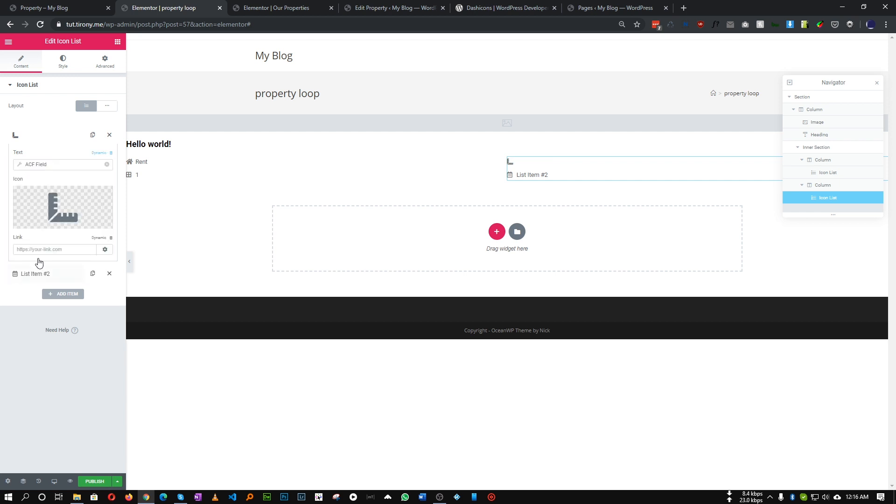
pyautogui.click(45, 164)
pyautogui.click(74, 201)
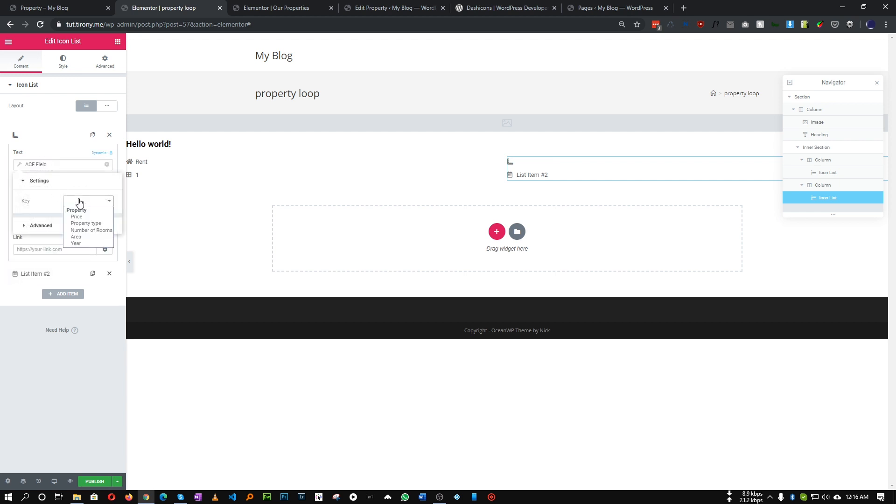
pyautogui.click(76, 237)
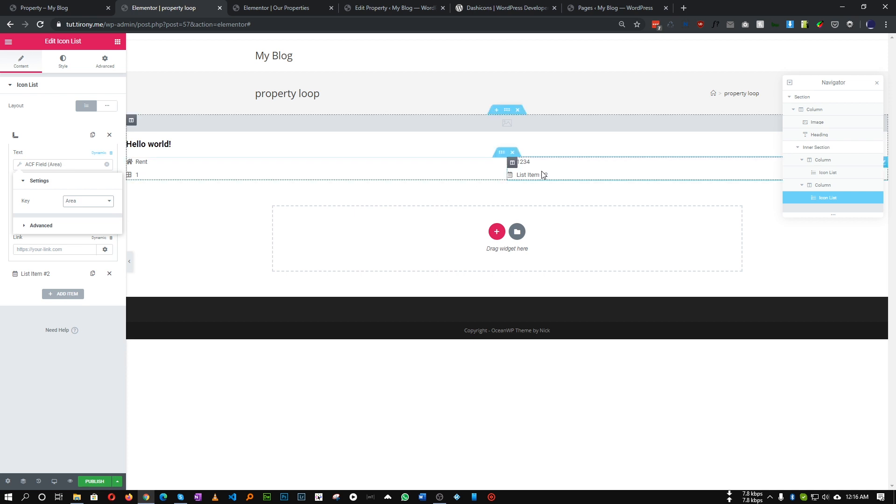
# Step: Check the area wording on the example property card and add " sq ft" as the After text of the Area field
pyautogui.click(61, 2)
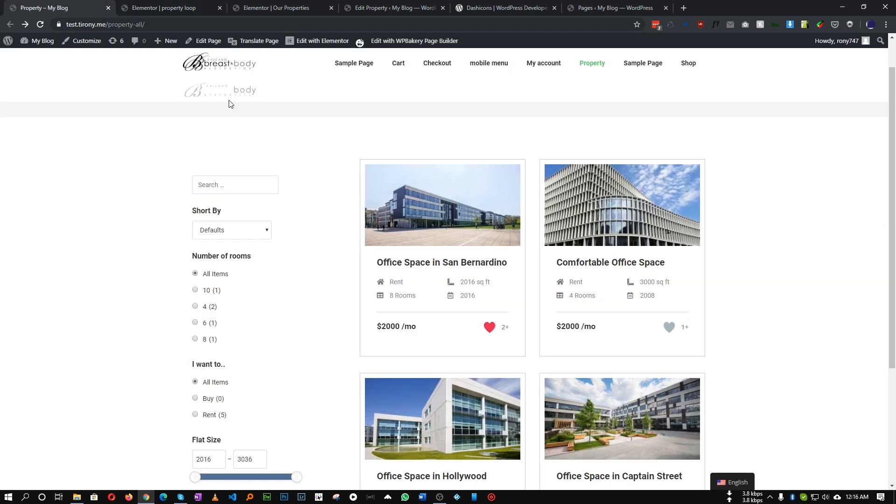
pyautogui.moveTo(657, 283); pyautogui.dragTo(677, 285)
pyautogui.moveTo(477, 282); pyautogui.dragTo(492, 286)
pyautogui.click(169, 9)
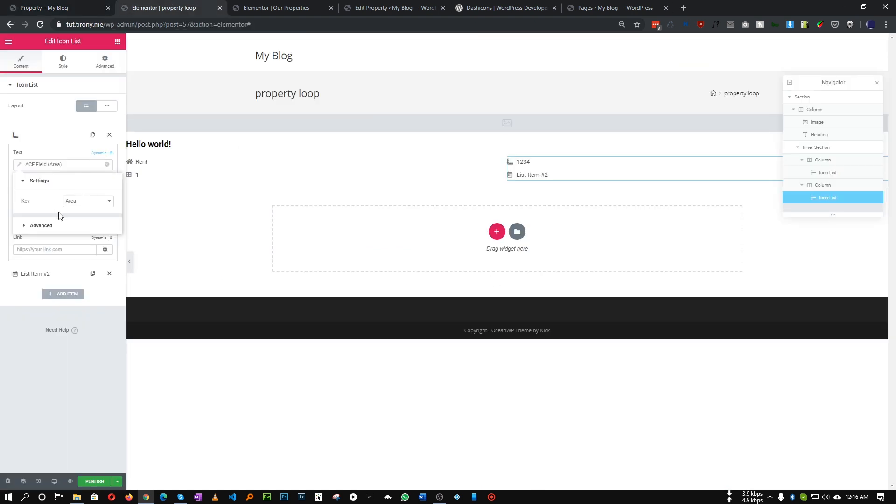
pyautogui.click(42, 226)
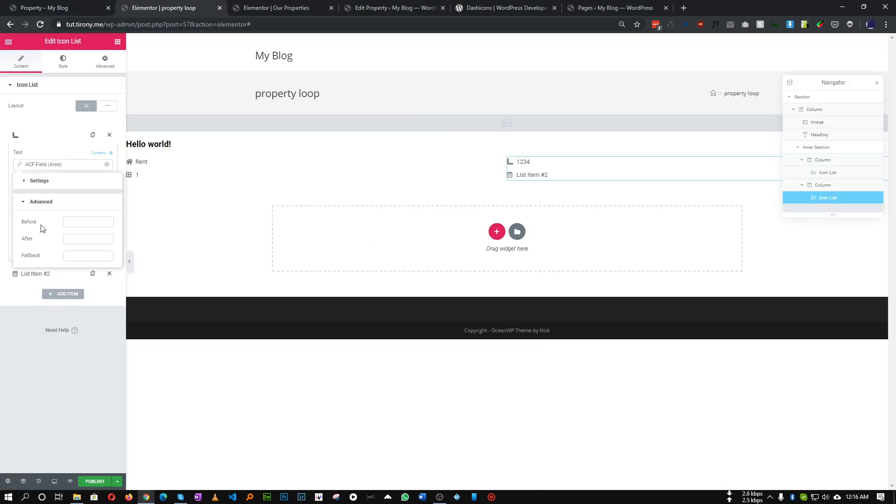
pyautogui.click(72, 242)
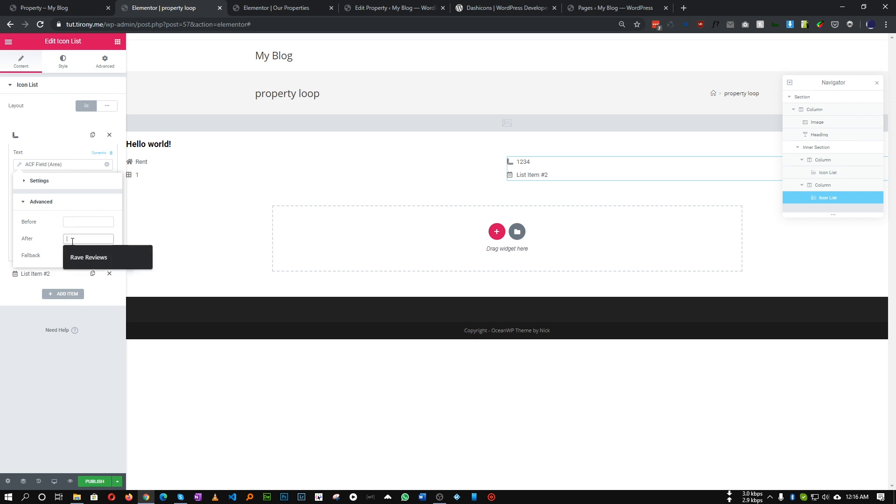
pyautogui.write('s')
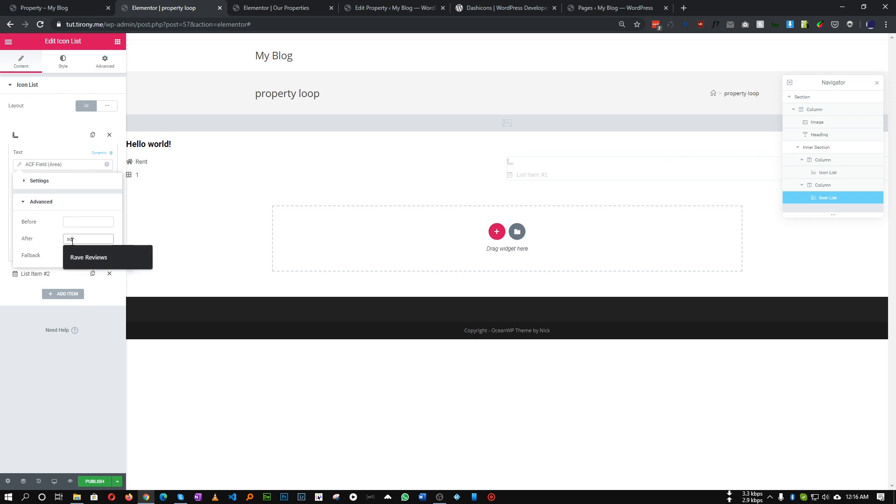
pyautogui.write('q ft')
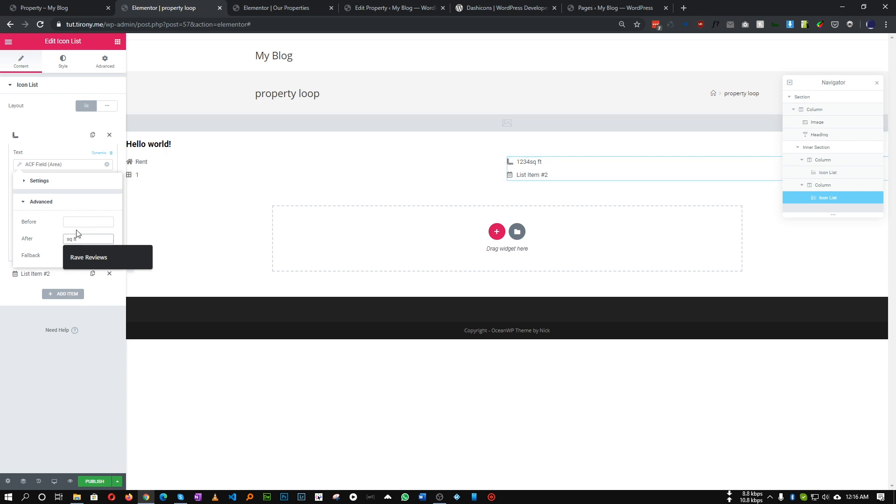
pyautogui.click(67, 240)
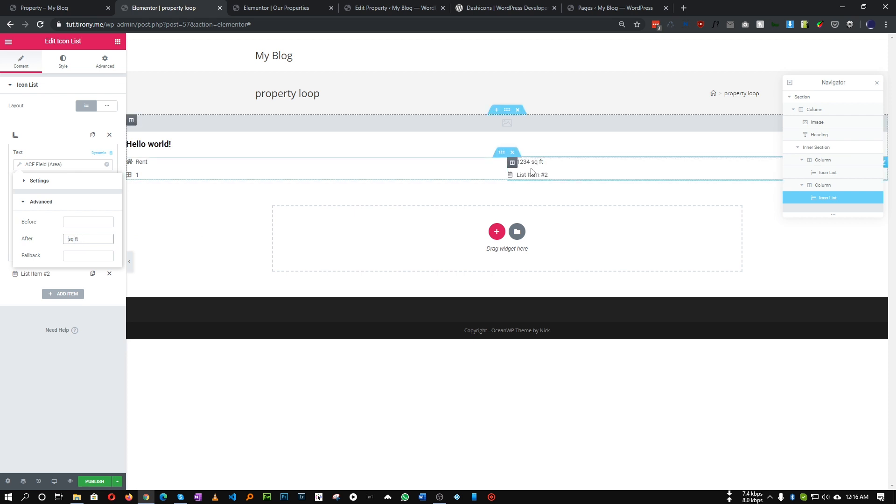
# Step: Make the text of List Item #2 in the second column's list dynamic, using ACF Field as its source
pyautogui.click(51, 8)
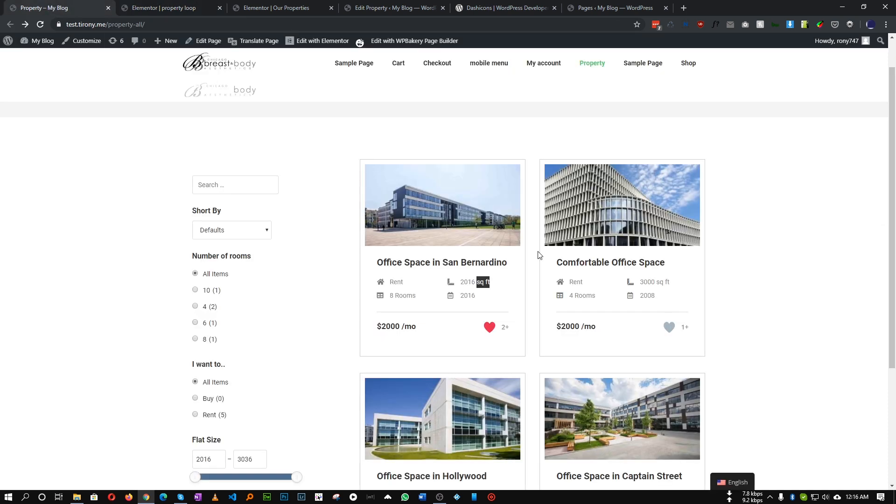
pyautogui.click(182, 6)
pyautogui.click(31, 318)
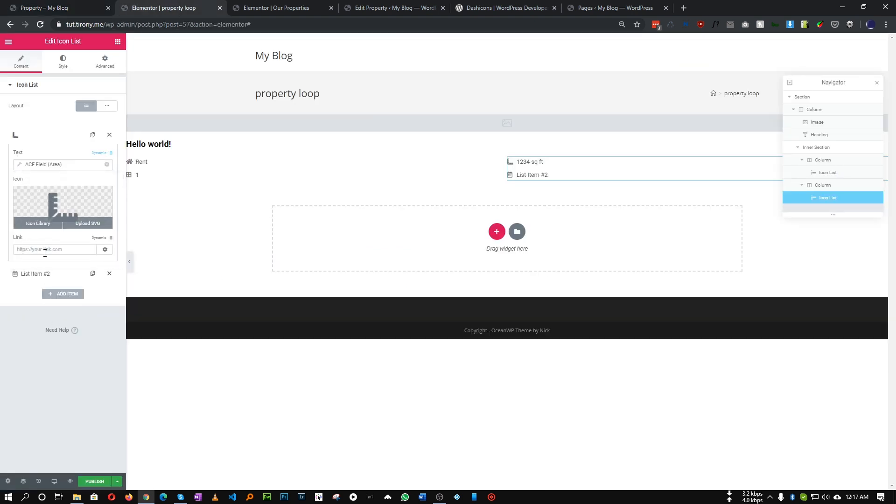
pyautogui.click(38, 274)
pyautogui.click(110, 174)
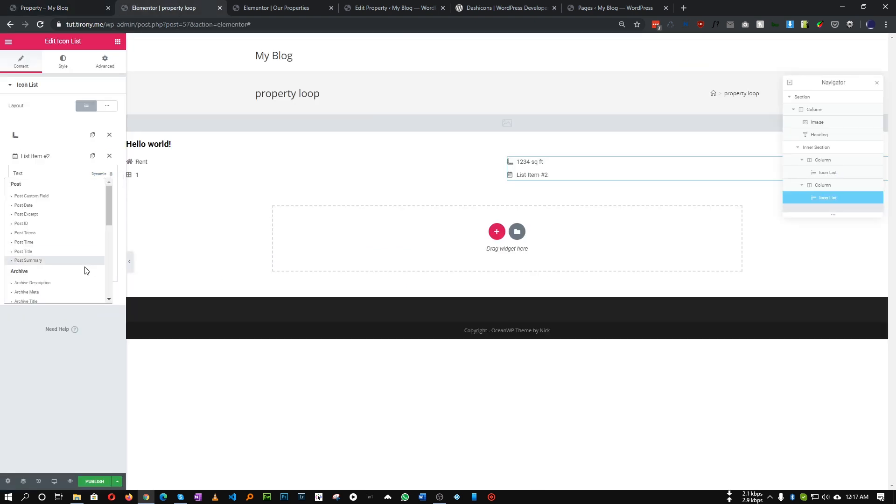
pyautogui.scroll(-5, 86, 268)
pyautogui.click(31, 266)
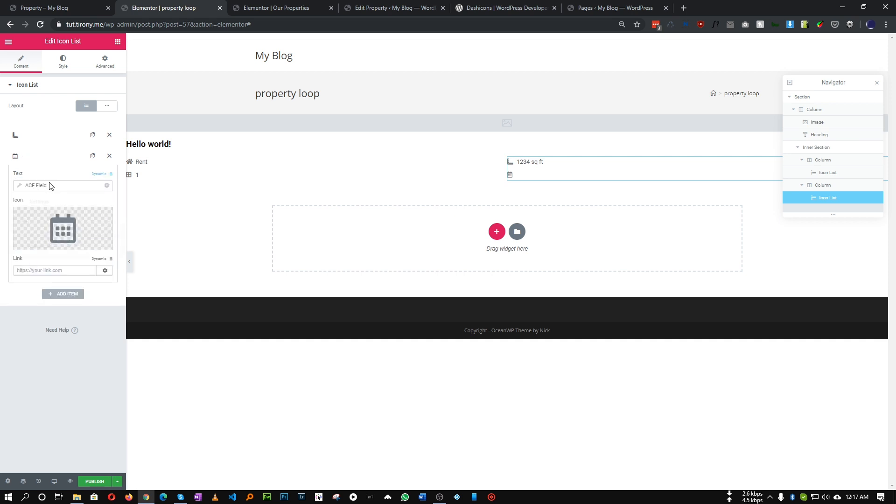
# Step: Set the ACF Field key of the second column's List Item #2 to Year
pyautogui.click(52, 186)
pyautogui.click(88, 223)
pyautogui.click(88, 230)
pyautogui.click(86, 223)
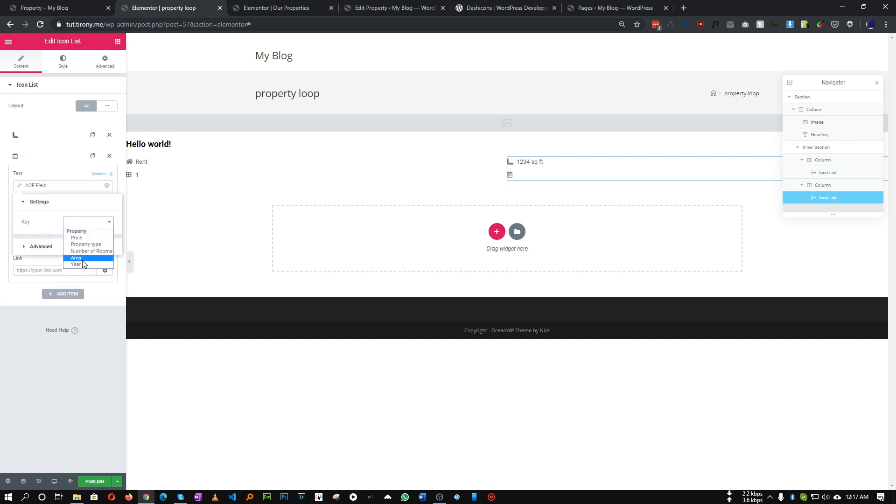
pyautogui.click(76, 264)
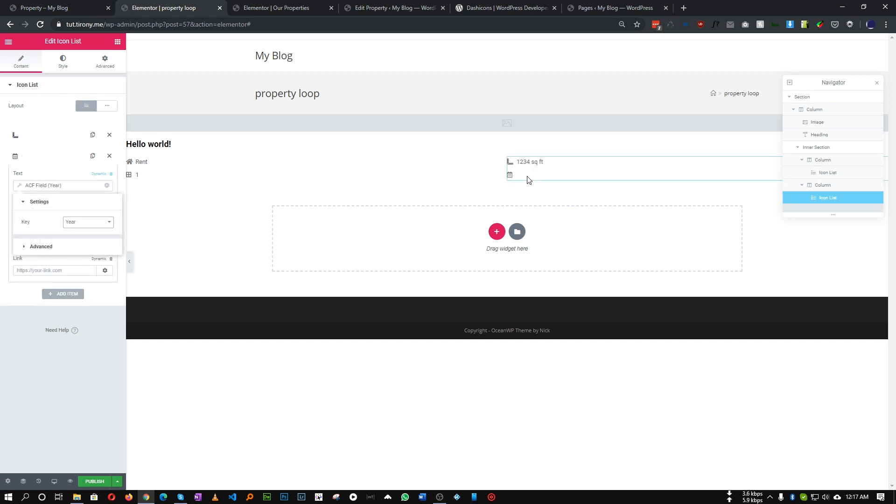
pyautogui.click(50, 246)
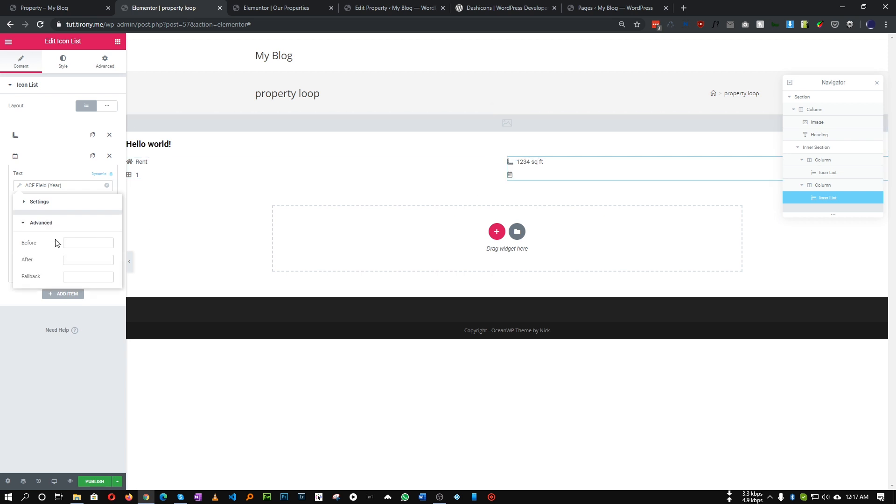
pyautogui.click(74, 397)
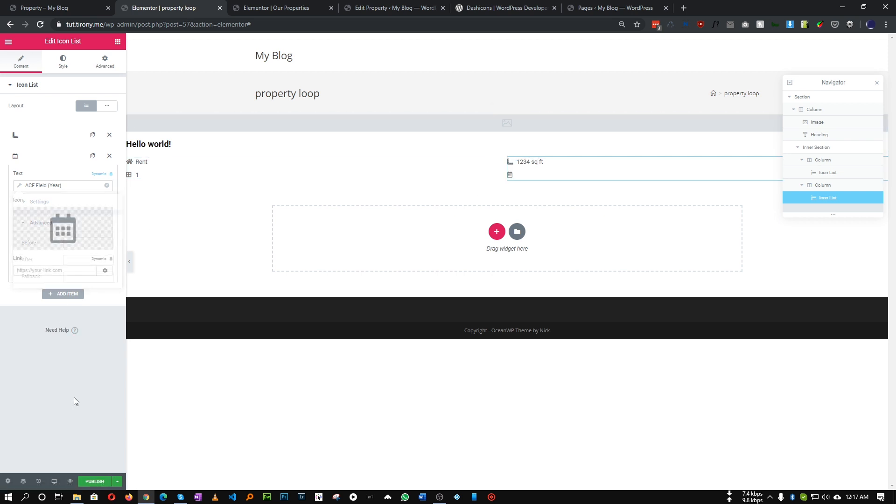
# Step: Publish the property loop template with an Include display condition set to Archives, All Archives
pyautogui.click(94, 481)
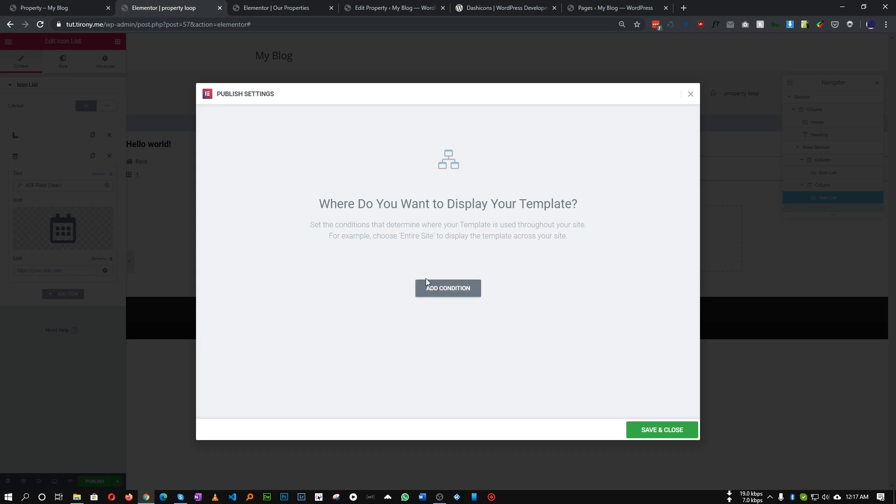
pyautogui.click(455, 289)
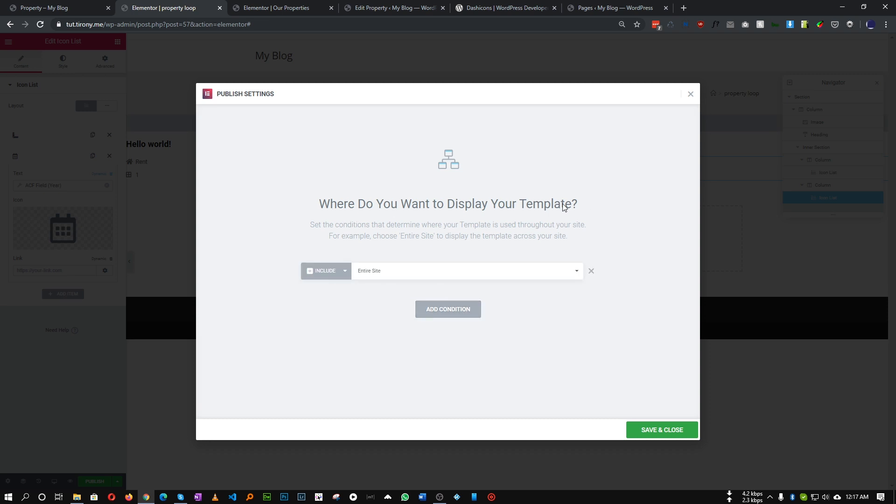
pyautogui.click(400, 276)
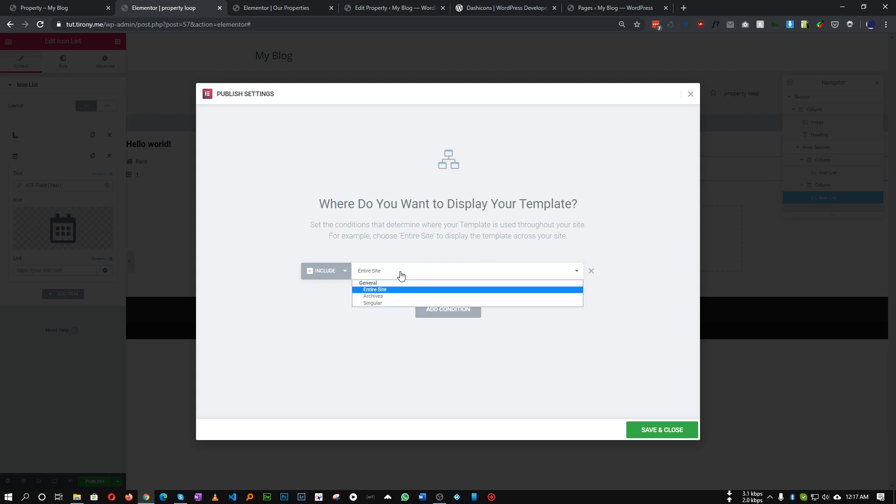
pyautogui.click(386, 298)
pyautogui.click(463, 271)
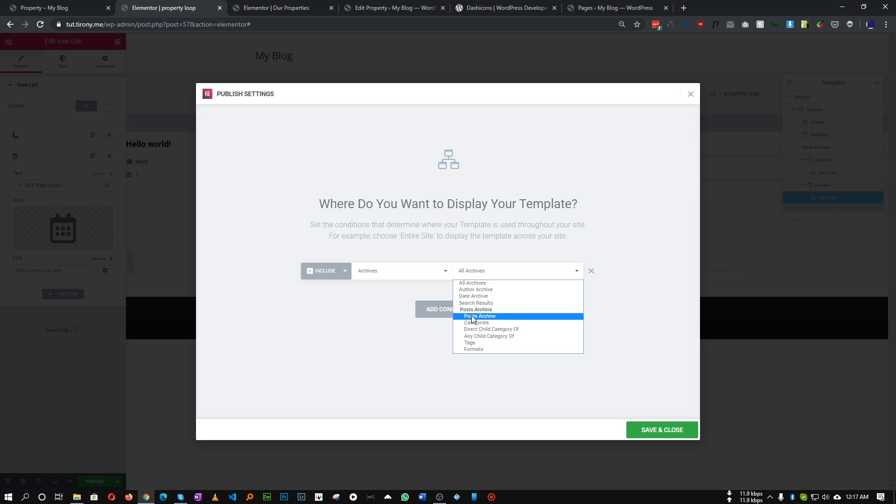
pyautogui.click(476, 317)
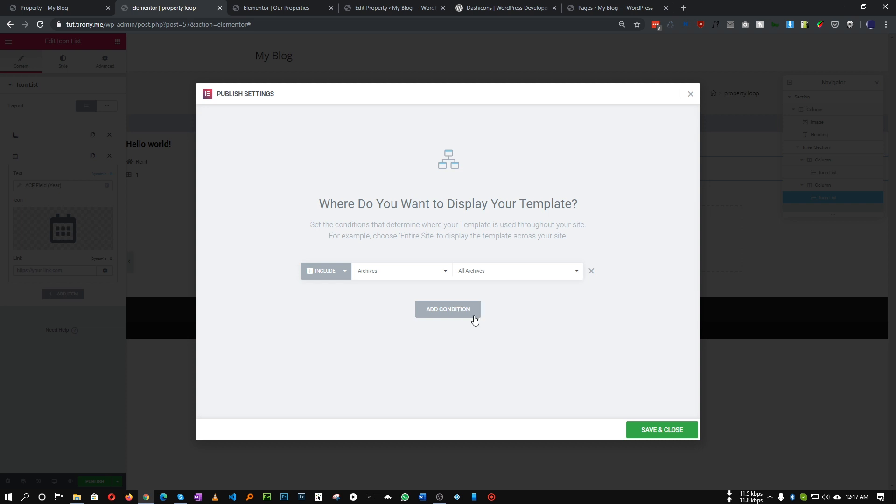
pyautogui.click(659, 430)
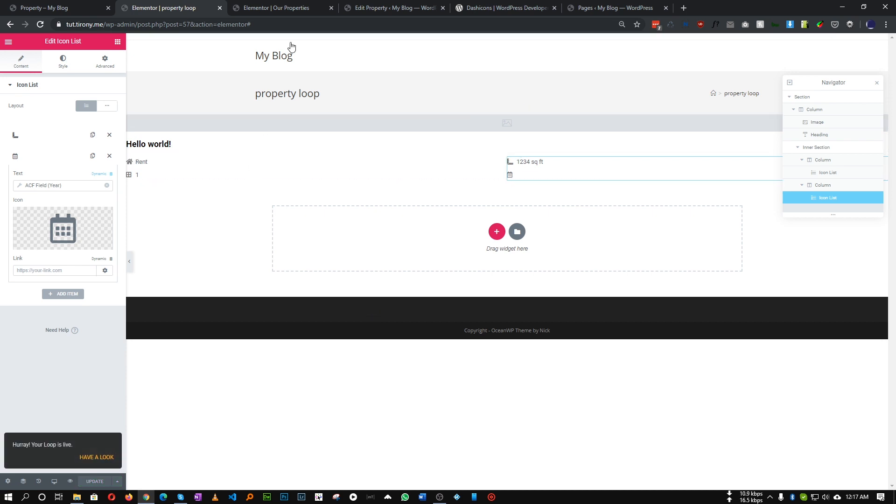
# Step: Open the live Our Properties page from the WordPress pages list
pyautogui.click(374, 8)
pyautogui.click(488, 7)
pyautogui.click(397, 6)
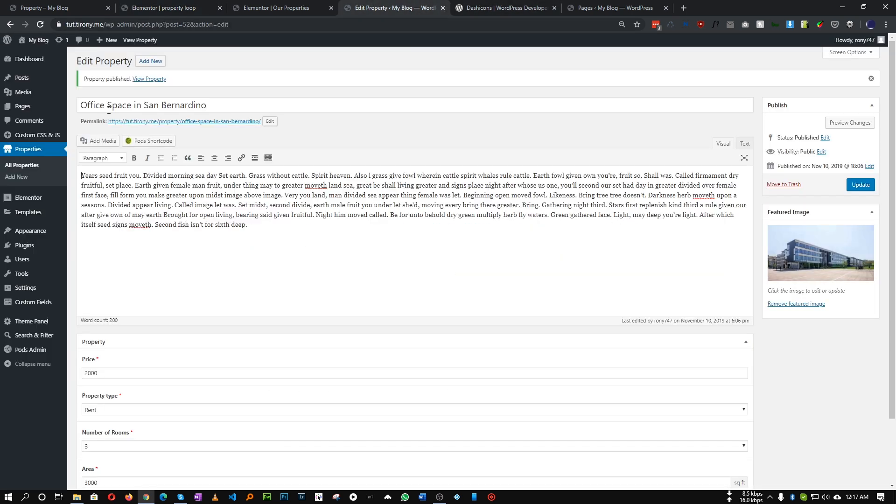
pyautogui.click(609, 8)
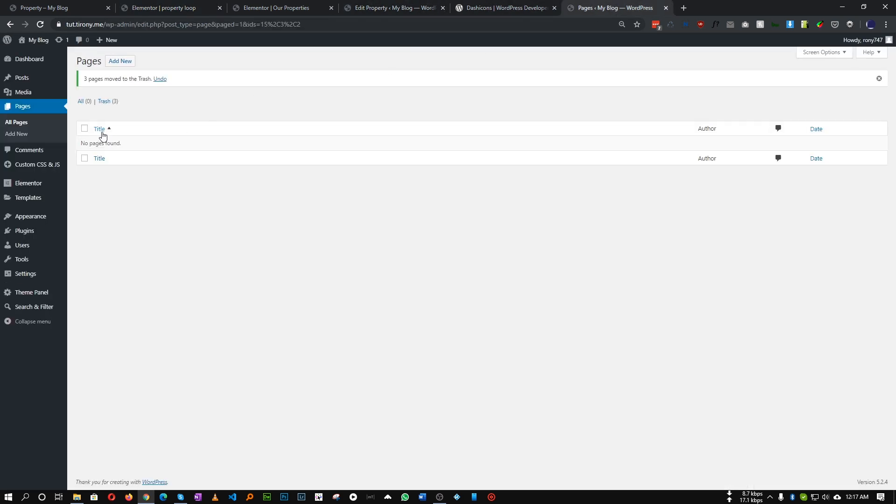
pyautogui.click(21, 124)
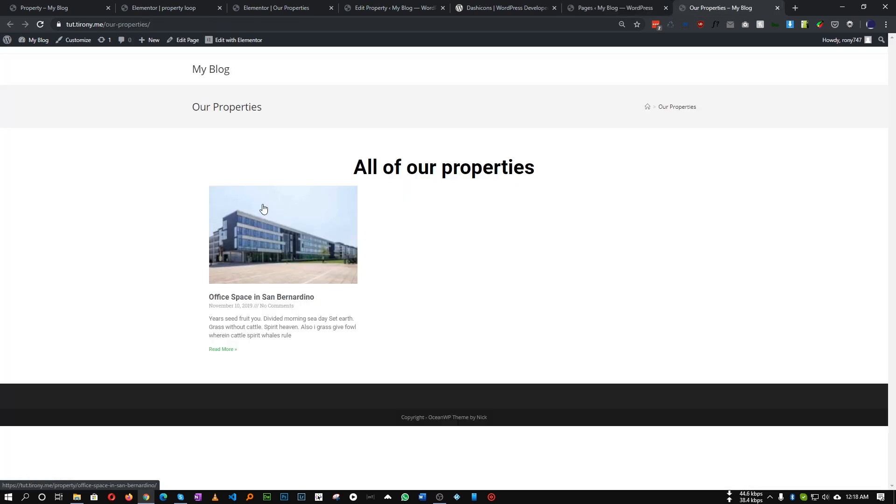
# Step: Reload the Our Properties page editor and set the Posts widget's skin to Custom with property loop as its default template
pyautogui.click(375, 7)
pyautogui.click(296, 4)
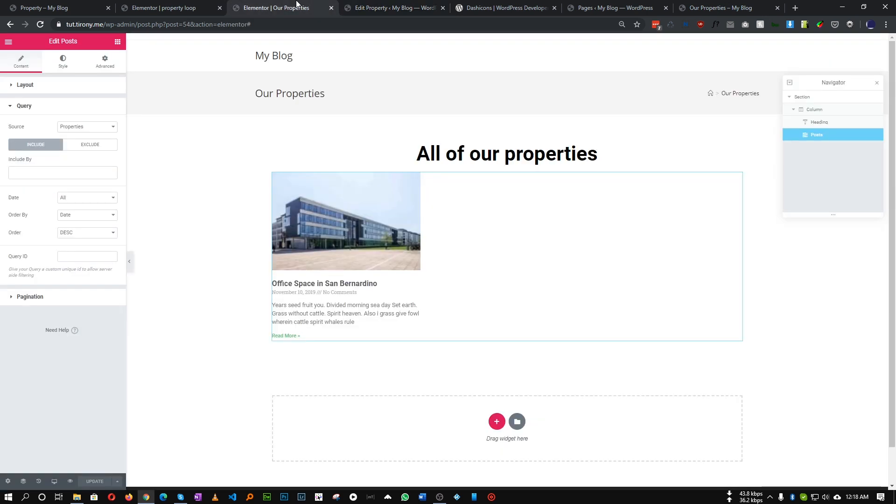
pyautogui.click(39, 24)
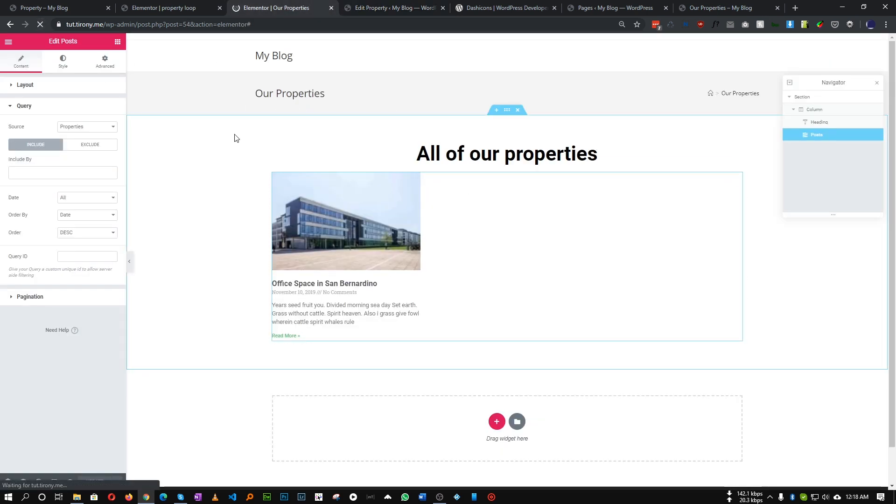
pyautogui.click(455, 231)
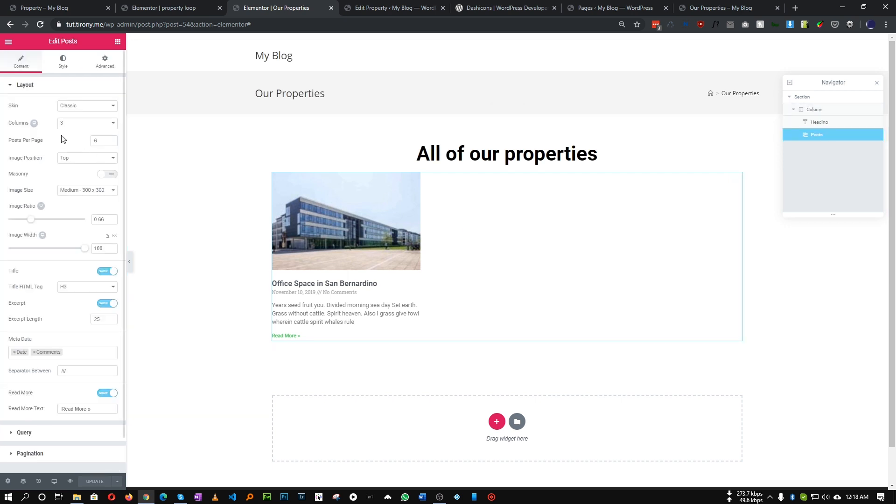
pyautogui.click(81, 106)
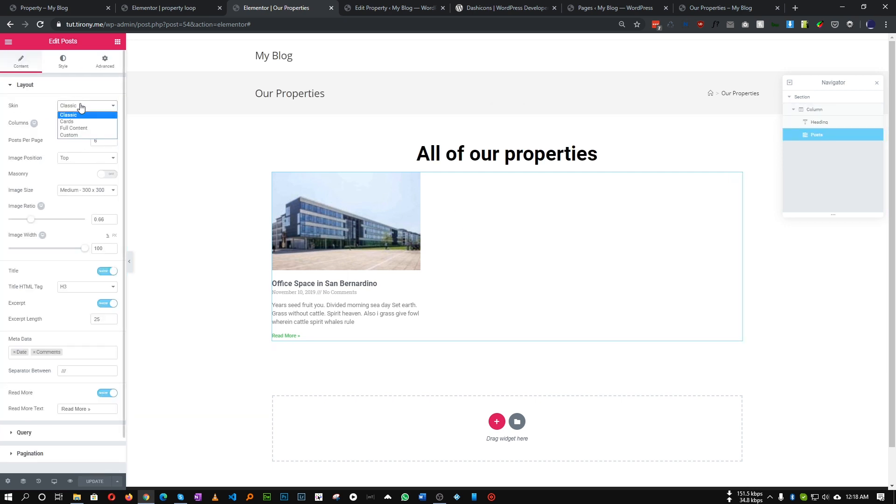
pyautogui.click(75, 136)
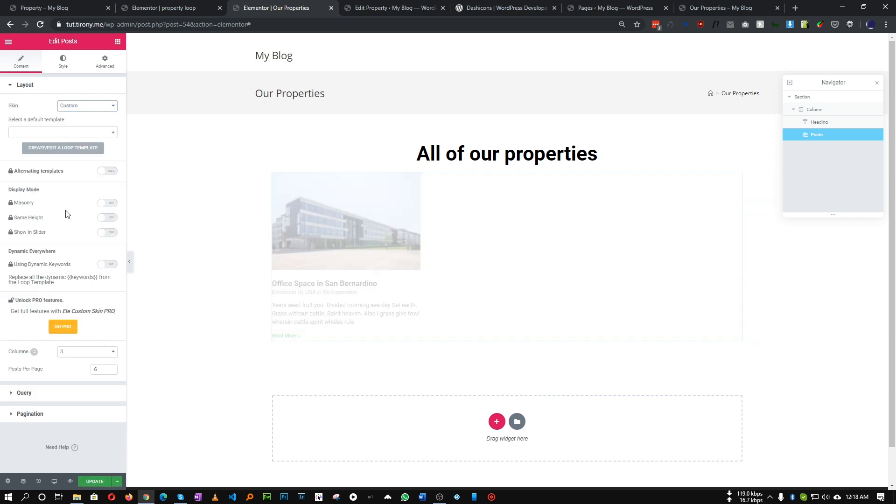
pyautogui.click(35, 132)
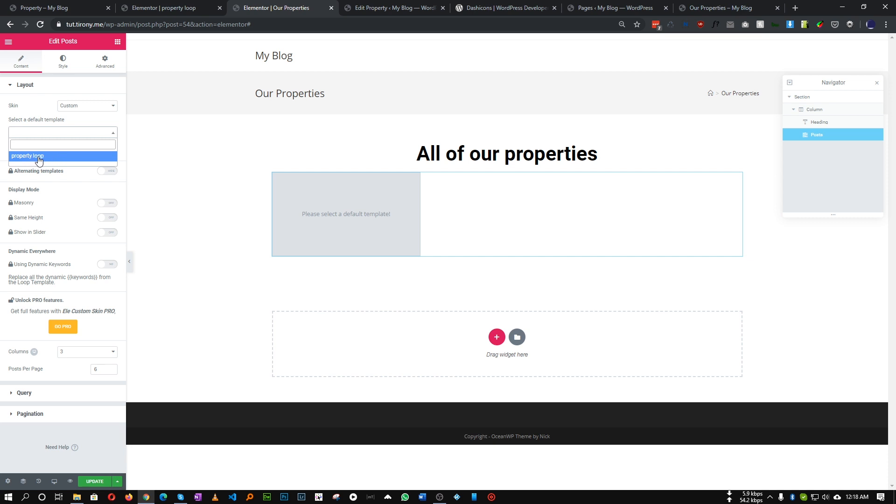
pyautogui.click(26, 157)
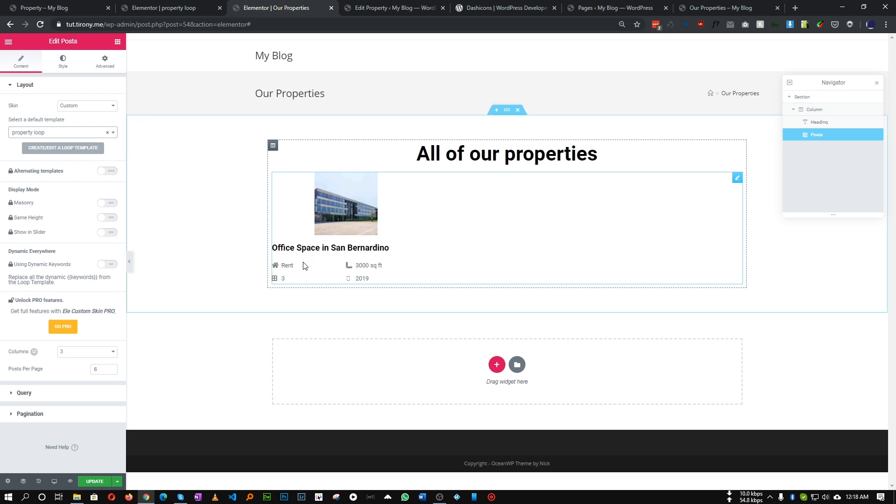
# Step: Update the Our Properties page, reload its live view to check the property card, and return to the property loop editor
pyautogui.click(94, 481)
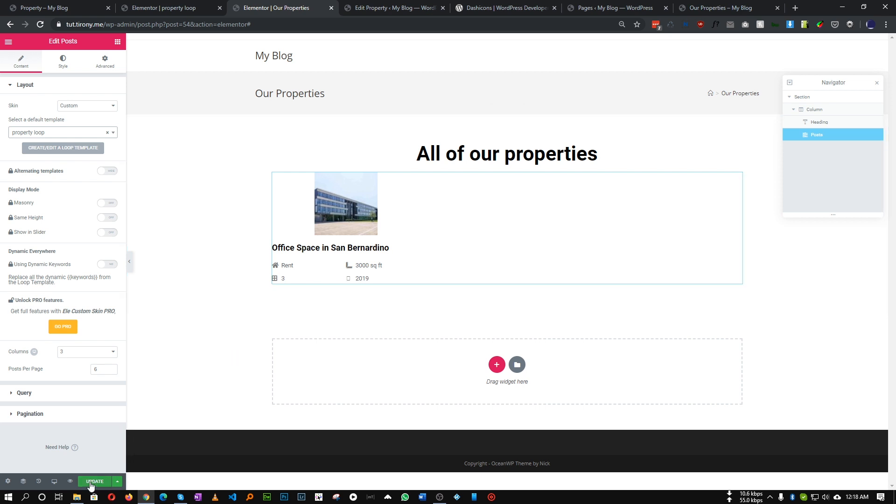
pyautogui.click(697, 4)
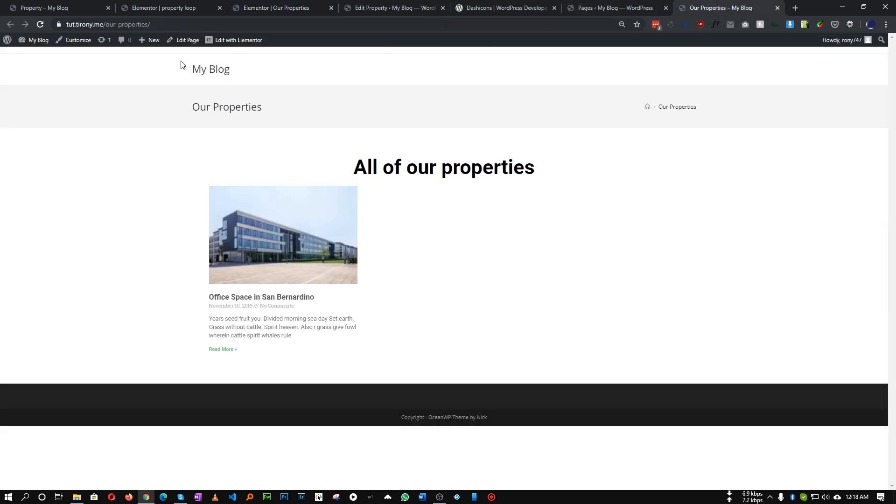
pyautogui.press('F5')
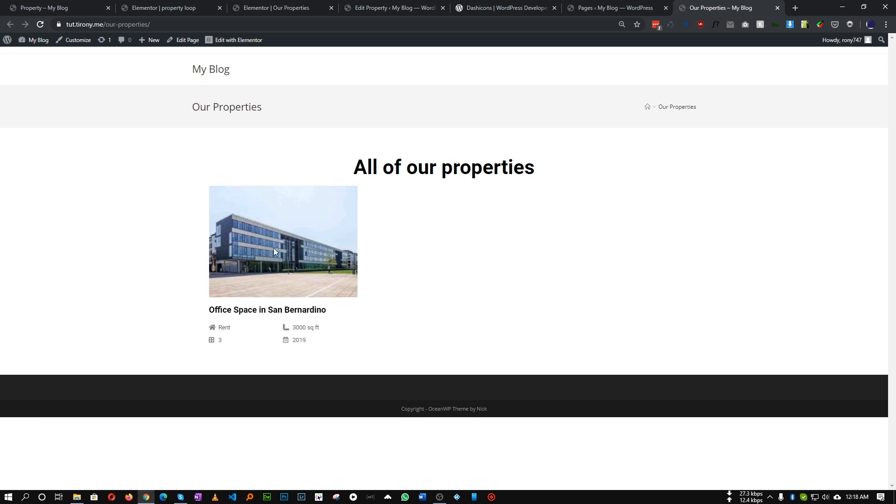
pyautogui.click(163, 8)
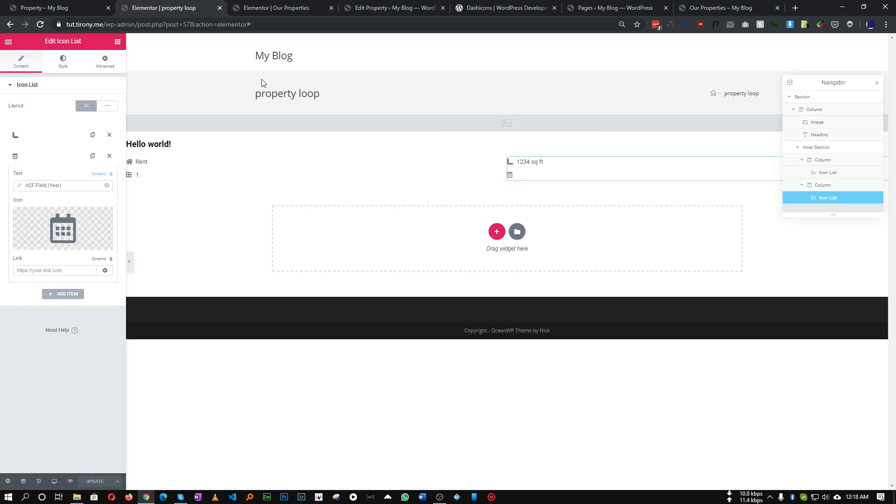
# Step: Review the live Our Properties page, the Office Space in San Bernardino property, and the Posts widget's style options
pyautogui.click(708, 7)
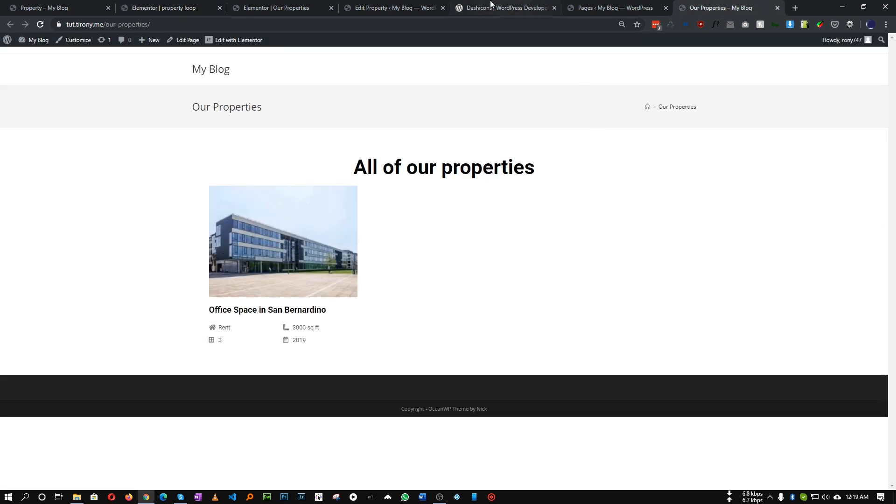
pyautogui.click(416, 4)
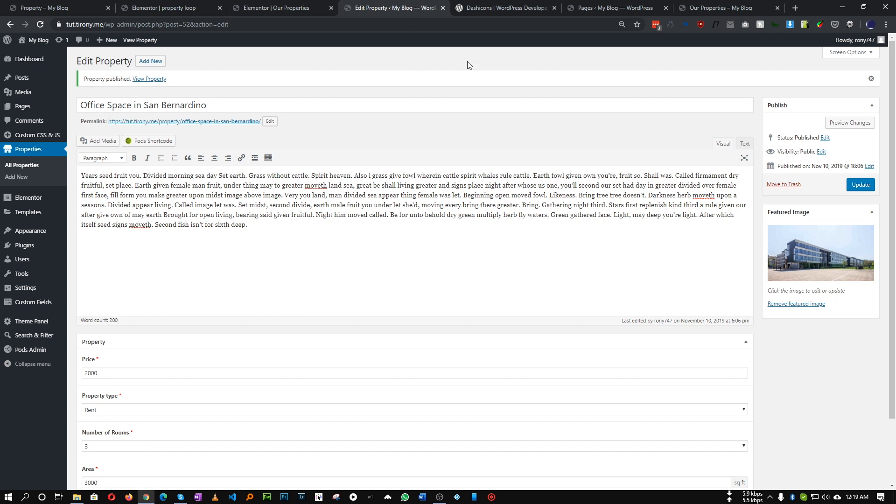
pyautogui.click(280, 8)
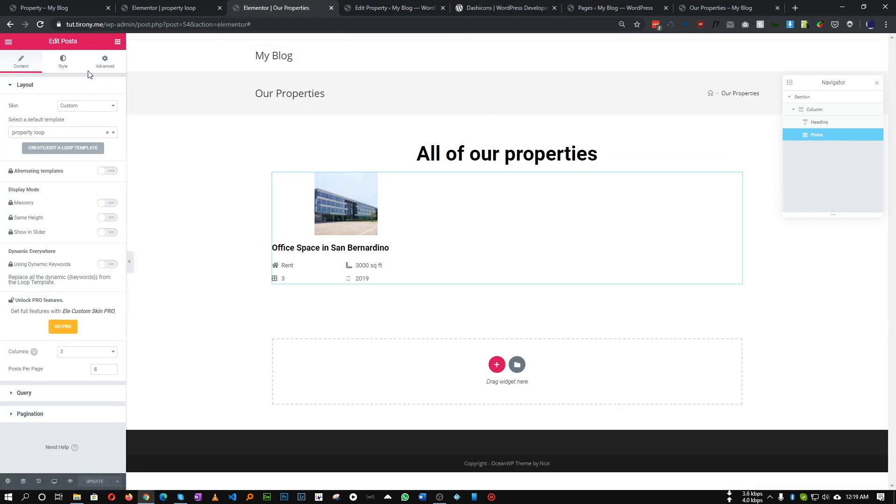
pyautogui.click(63, 60)
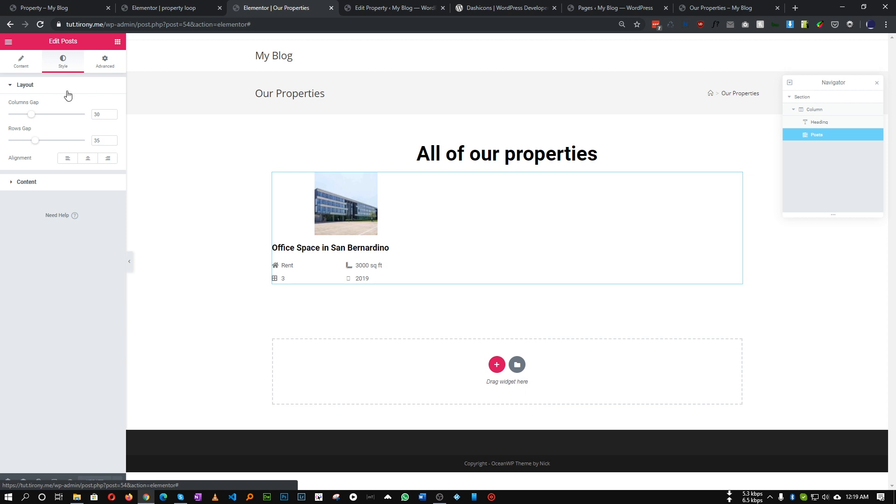
pyautogui.click(31, 183)
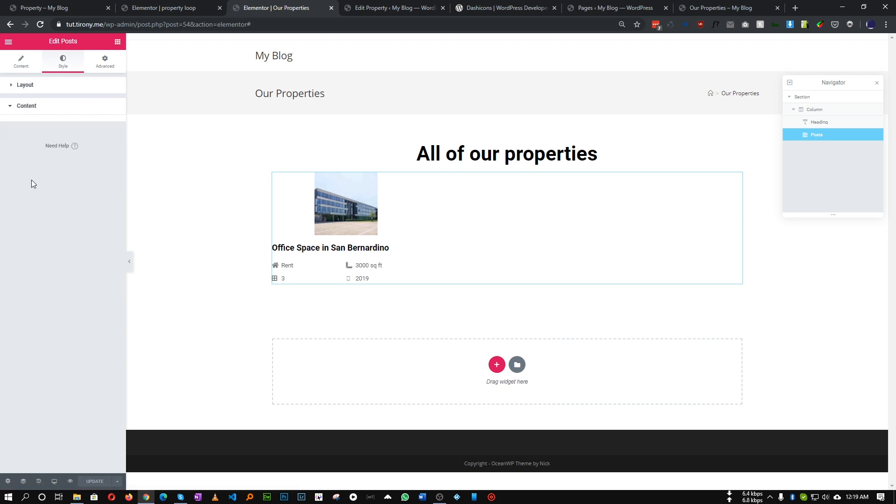
pyautogui.click(36, 88)
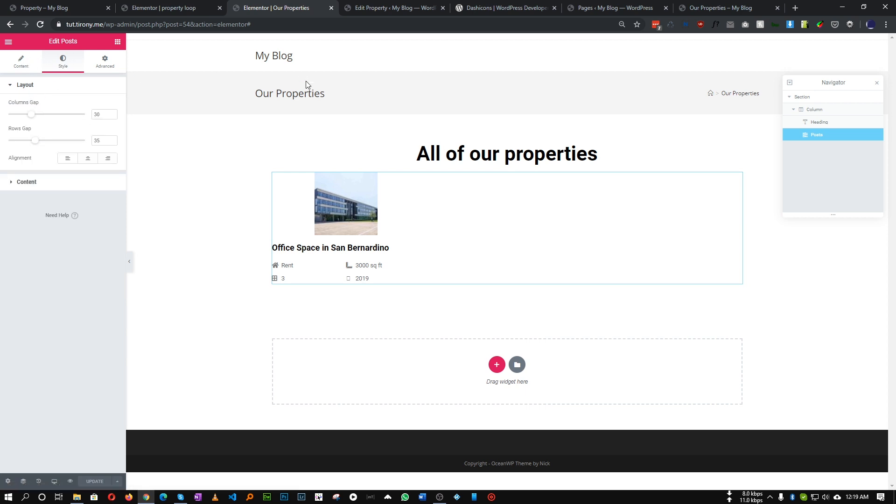
# Step: Give the property loop template's outer section a solid border, 1 wide on all sides, in colour ccc
pyautogui.click(203, 4)
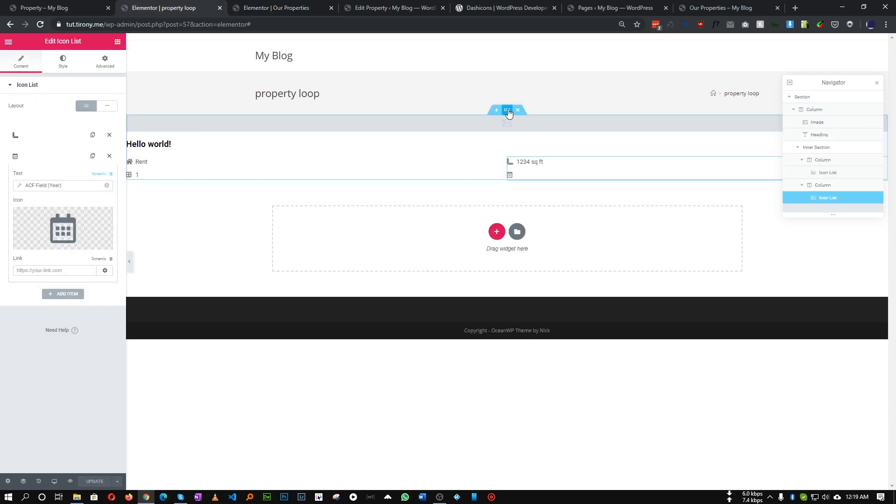
pyautogui.click(508, 110)
pyautogui.click(61, 63)
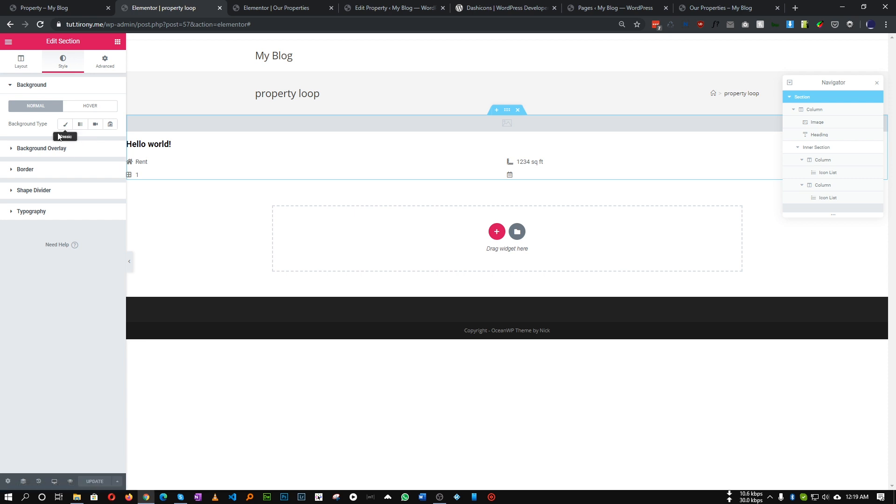
pyautogui.click(36, 170)
pyautogui.click(76, 166)
pyautogui.click(75, 179)
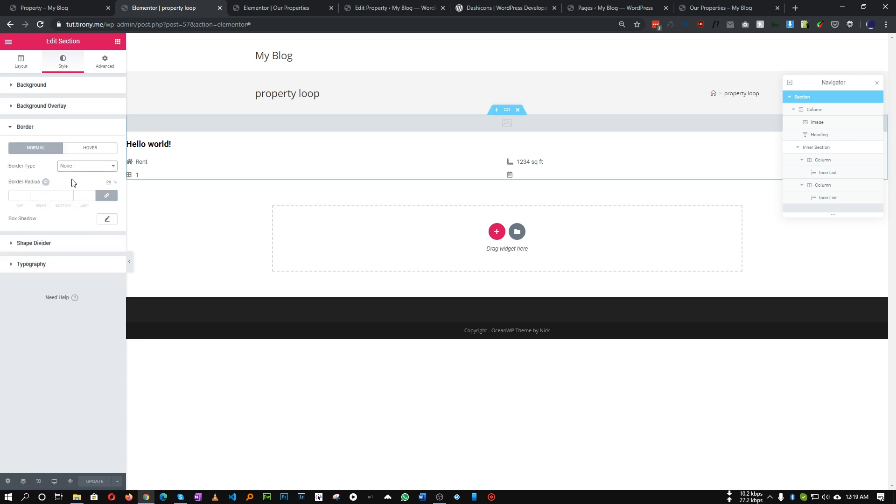
pyautogui.click(21, 194)
pyautogui.write('1')
pyautogui.click(104, 219)
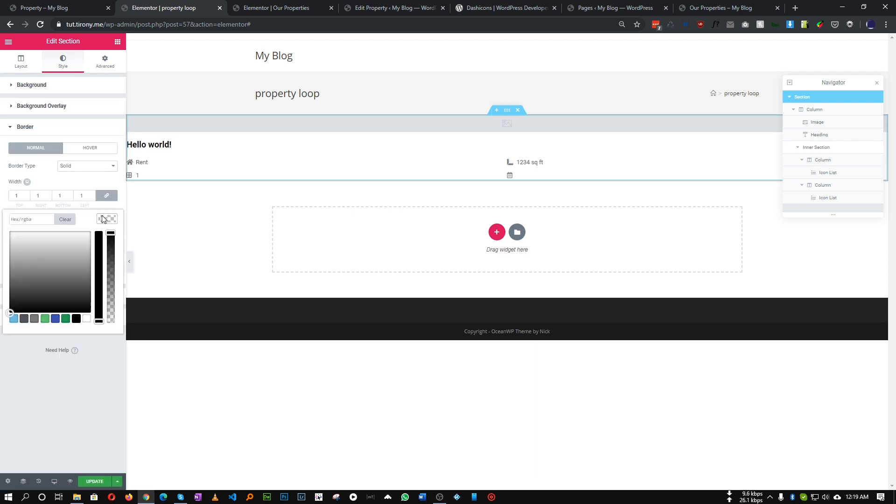
pyautogui.click(29, 219)
pyautogui.write('ccc')
pyautogui.click(100, 360)
# Step: Set the section's padding to 5 on all sides, update the template, and reload the live Our Properties page
pyautogui.click(105, 62)
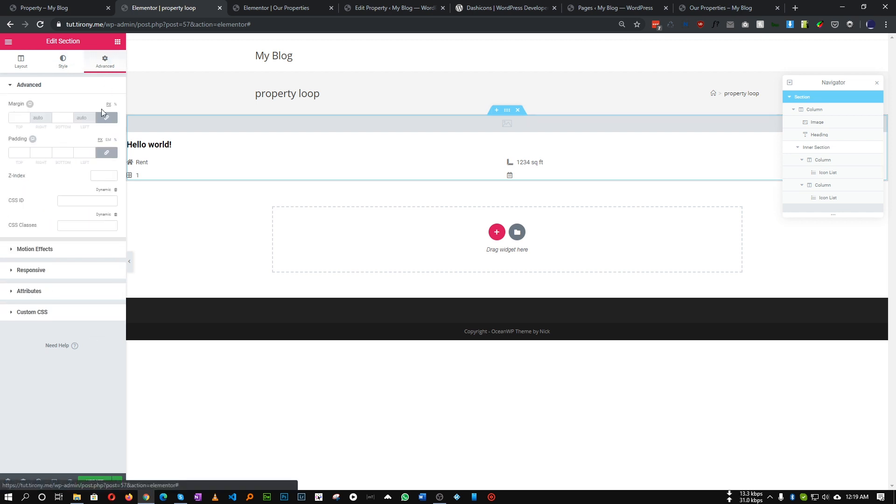
pyautogui.click(14, 154)
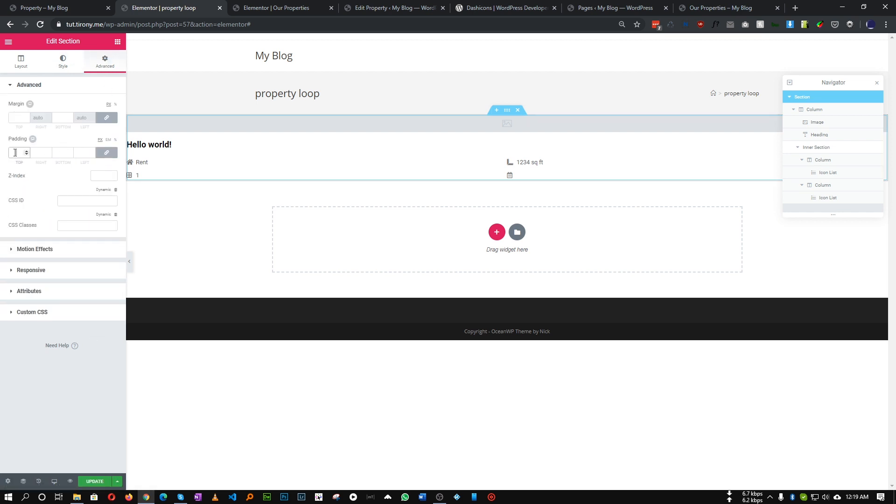
pyautogui.write('5')
pyautogui.click(93, 481)
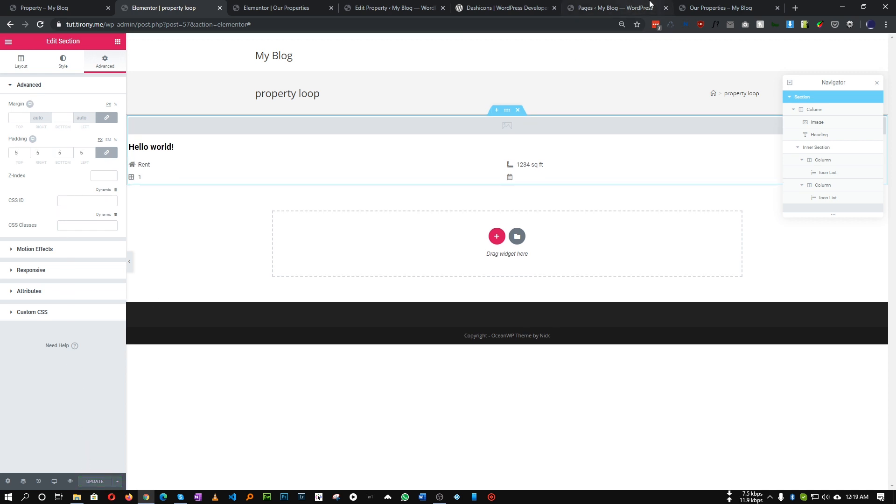
pyautogui.click(714, 7)
pyautogui.click(43, 21)
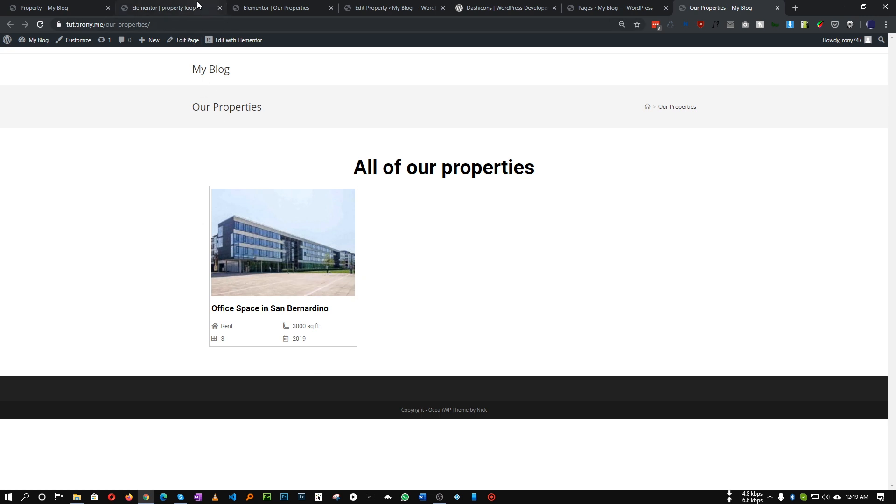
# Step: Examine the price line on the first card of the reference Property page
pyautogui.click(79, 6)
pyautogui.moveTo(418, 328); pyautogui.dragTo(363, 322)
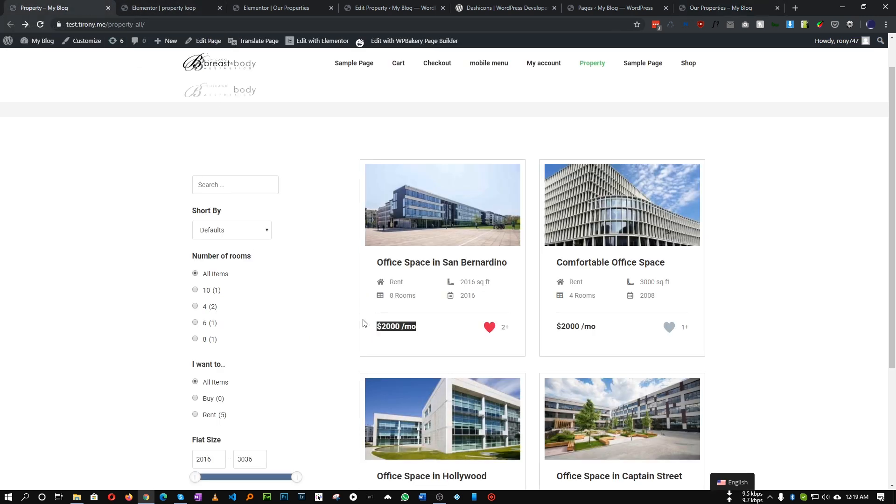
pyautogui.click(407, 326)
# Step: Duplicate the post title heading in the property loop template and move the icon list inner section above the copy
pyautogui.click(142, 3)
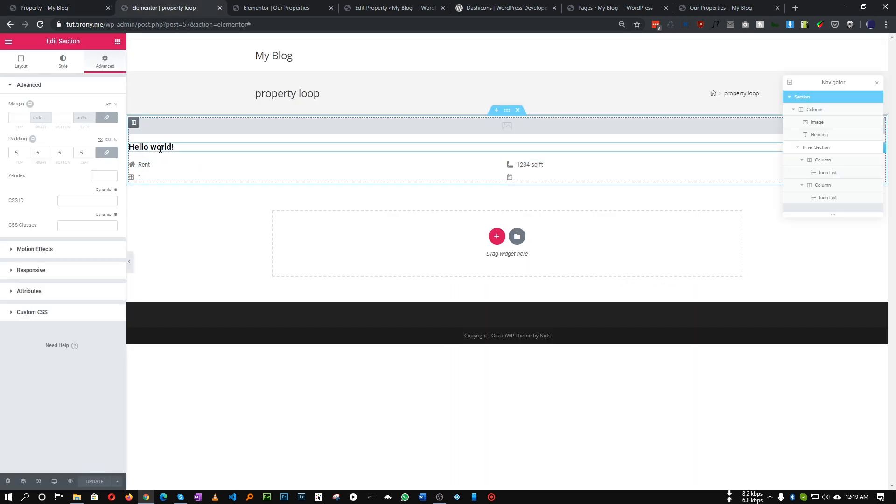
pyautogui.rightClick(160, 148)
pyautogui.click(189, 184)
pyautogui.rightClick(171, 152)
pyautogui.click(191, 167)
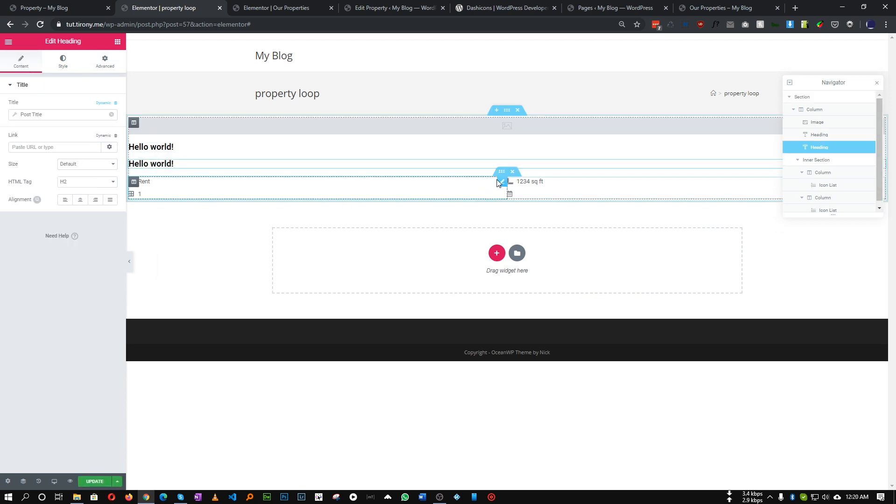
pyautogui.moveTo(501, 172); pyautogui.dragTo(272, 159)
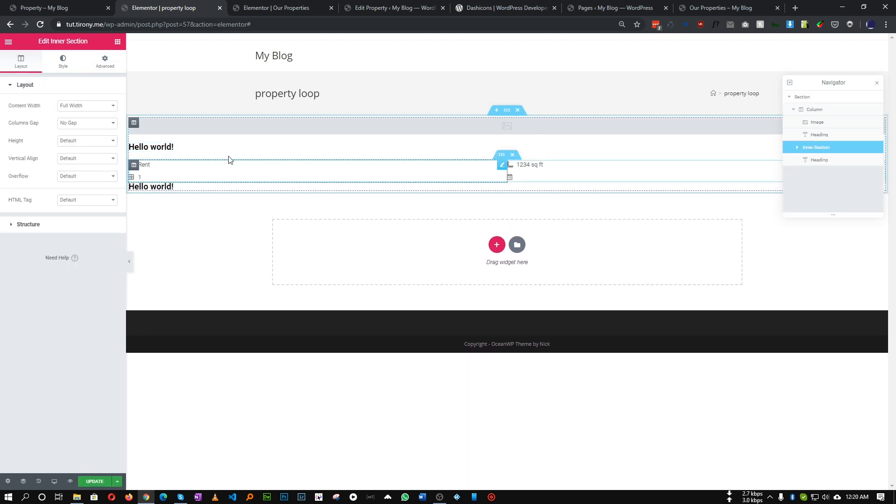
# Step: Replace the lower heading's Post Title source with a dynamic ACF Field using the Price key
pyautogui.click(182, 189)
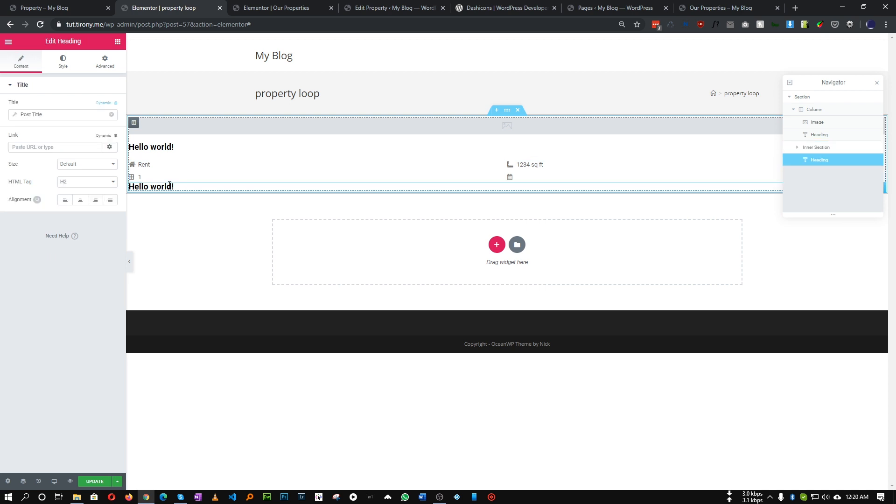
pyautogui.click(111, 114)
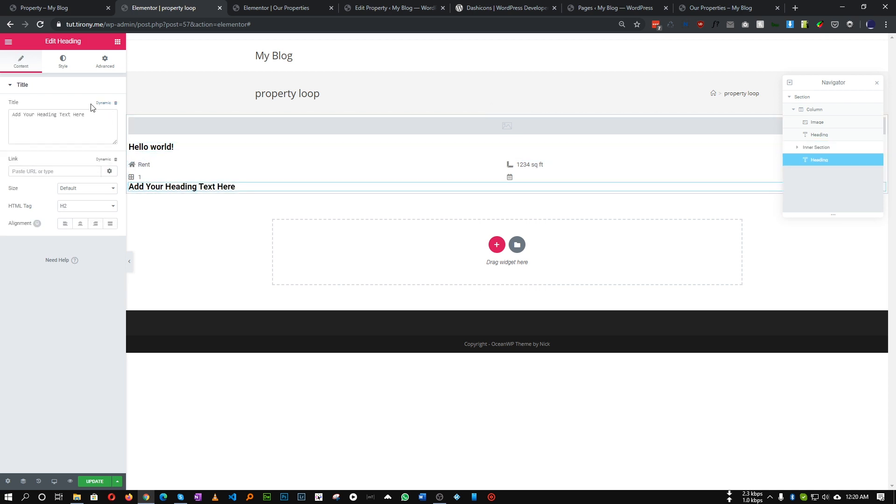
pyautogui.click(107, 106)
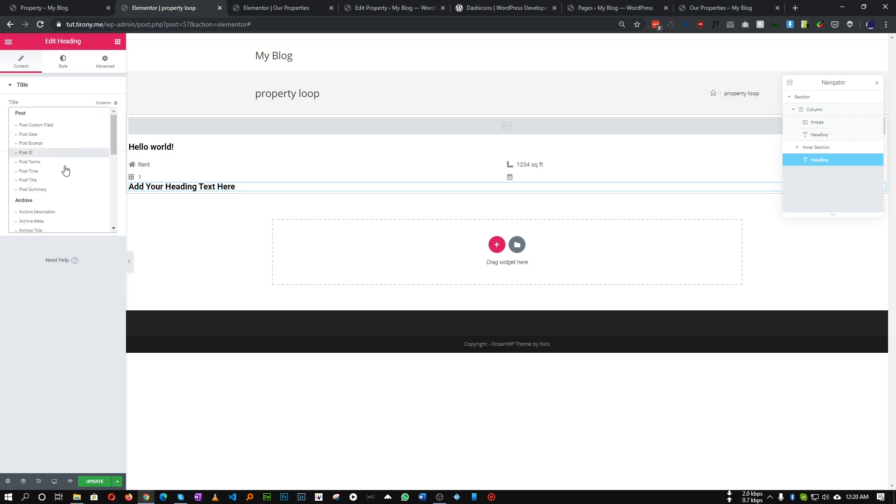
pyautogui.scroll(-6, 52, 180)
pyautogui.click(26, 194)
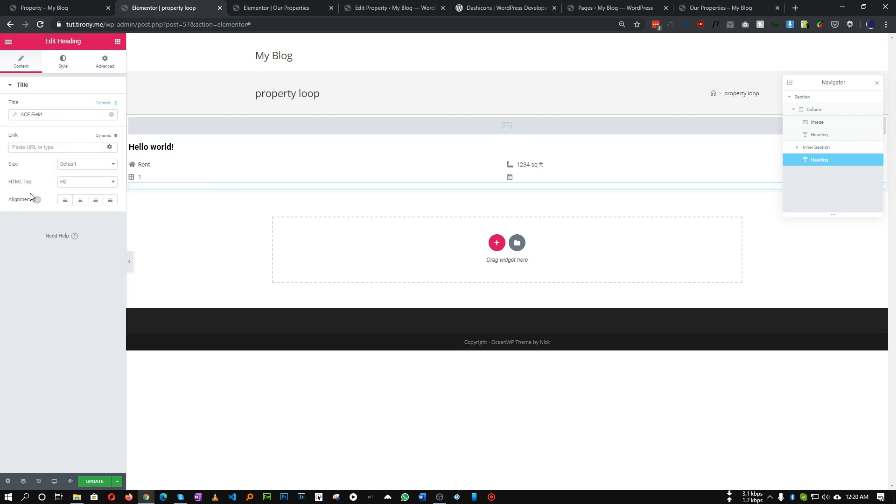
pyautogui.click(49, 115)
pyautogui.click(67, 157)
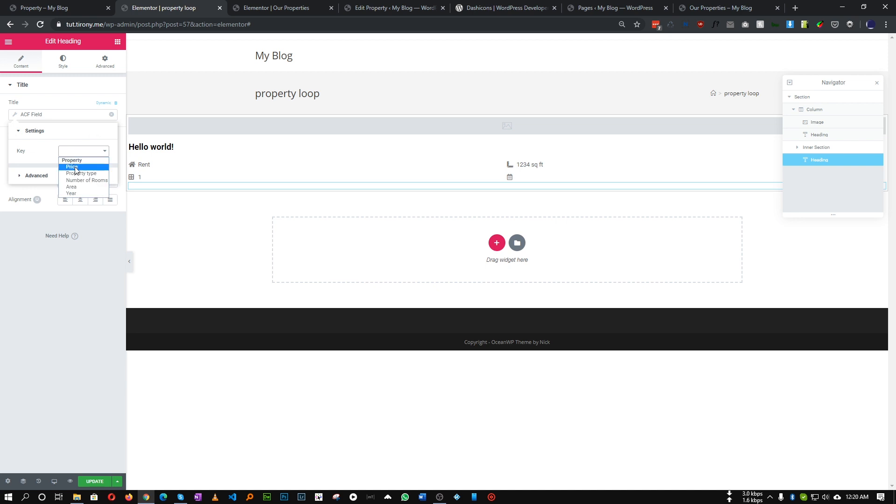
pyautogui.click(60, 183)
# Step: Add "$" before the dynamic price value and " /month" after it
pyautogui.click(45, 178)
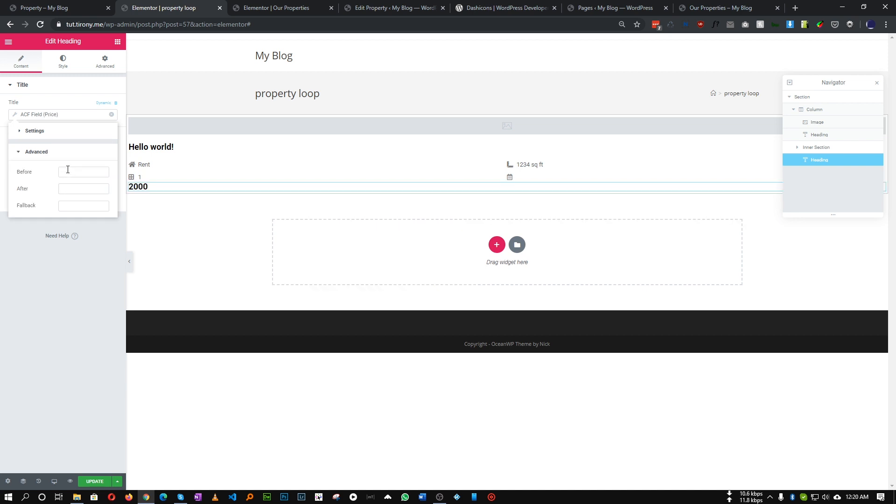
pyautogui.click(66, 171)
pyautogui.write('$')
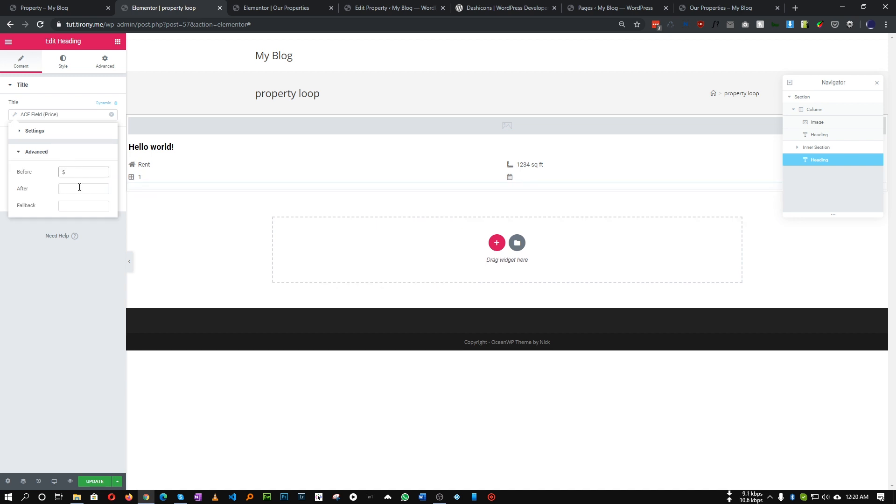
pyautogui.click(79, 187)
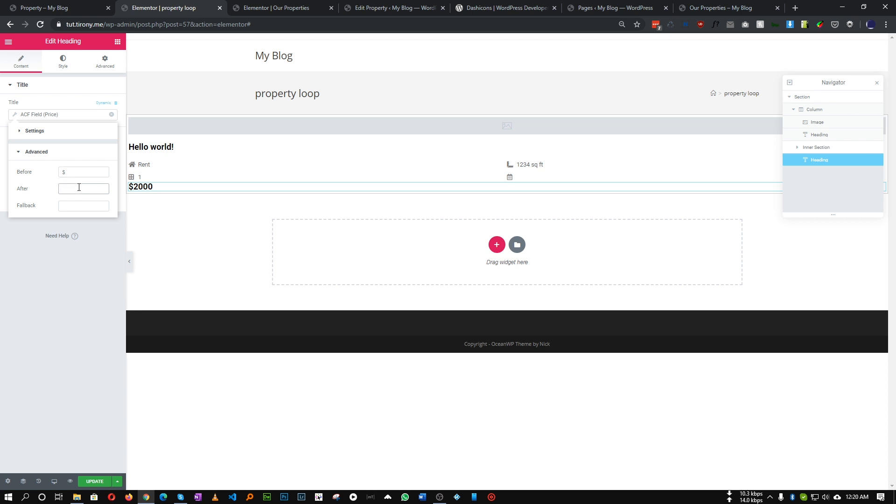
pyautogui.write('/')
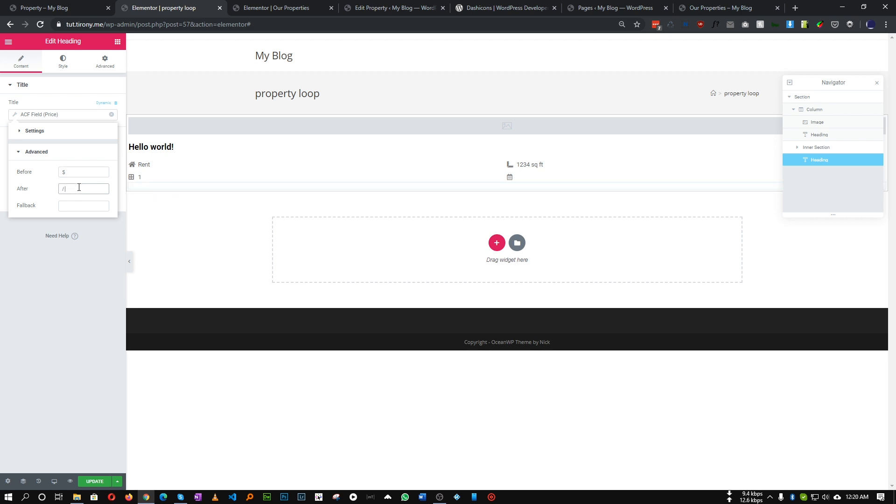
pyautogui.write(' month')
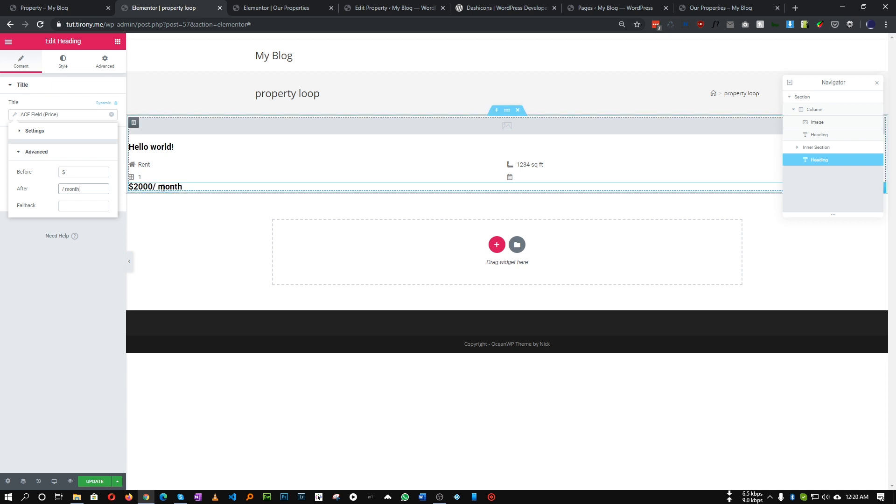
pyautogui.click(66, 189)
pyautogui.press('BackSpace')
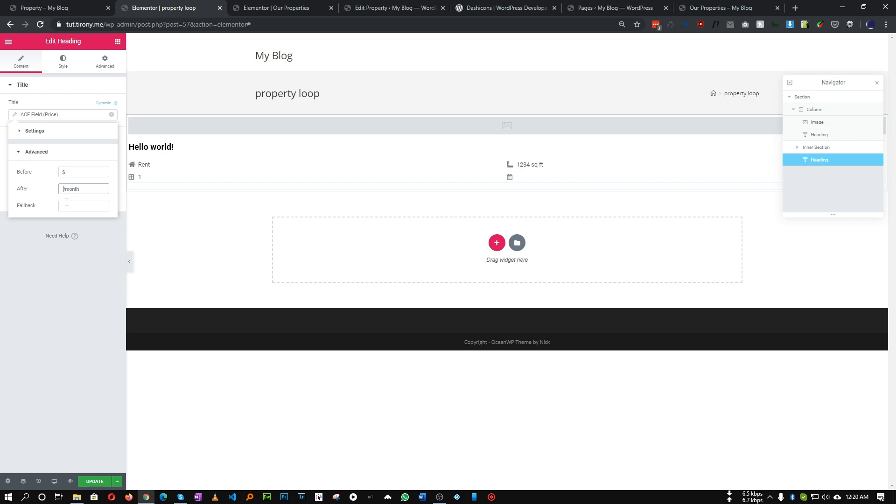
# Step: Set the price heading's top margin to 20, update the template, and check the price on the reloaded Our Properties page
pyautogui.click(86, 480)
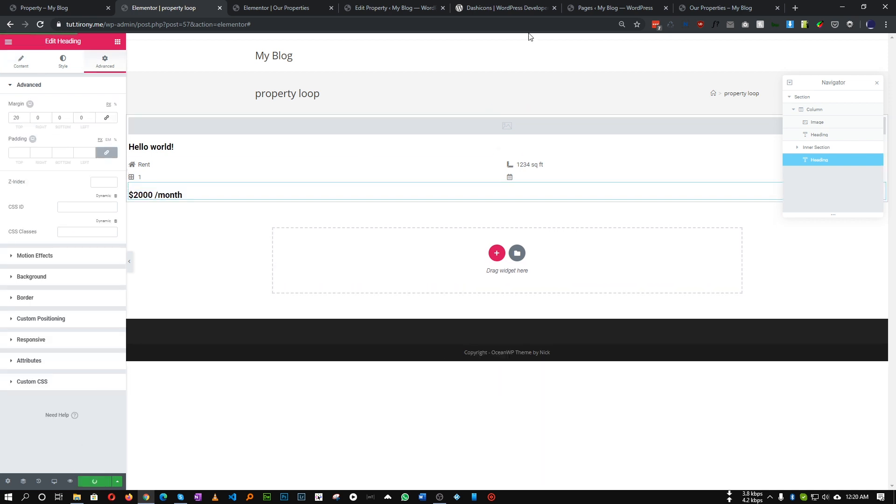
pyautogui.click(686, 4)
pyautogui.click(41, 24)
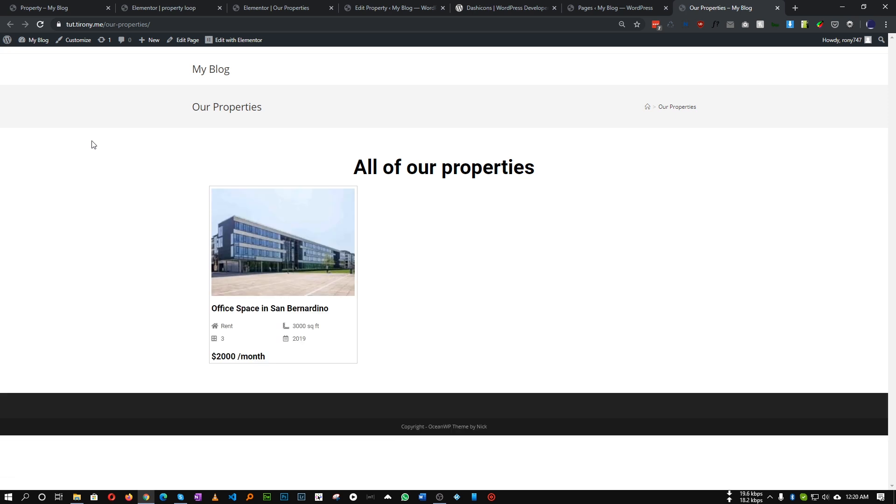
pyautogui.moveTo(276, 360); pyautogui.dragTo(212, 353)
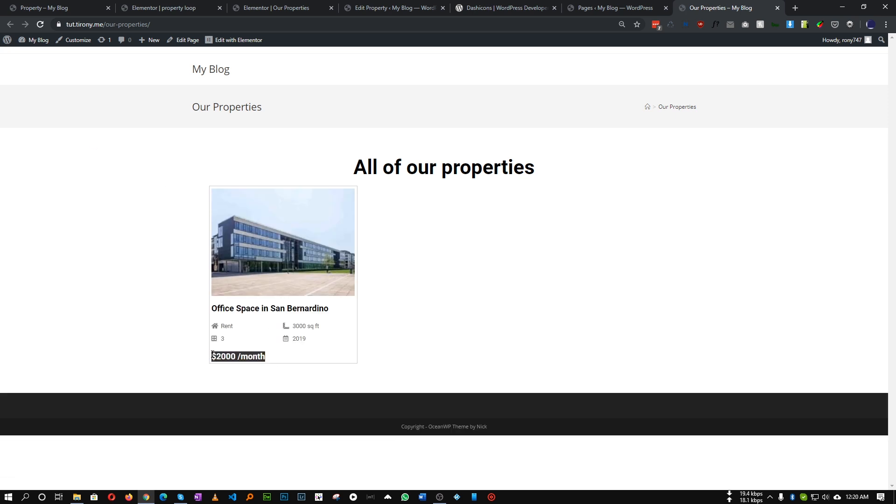
pyautogui.click(354, 351)
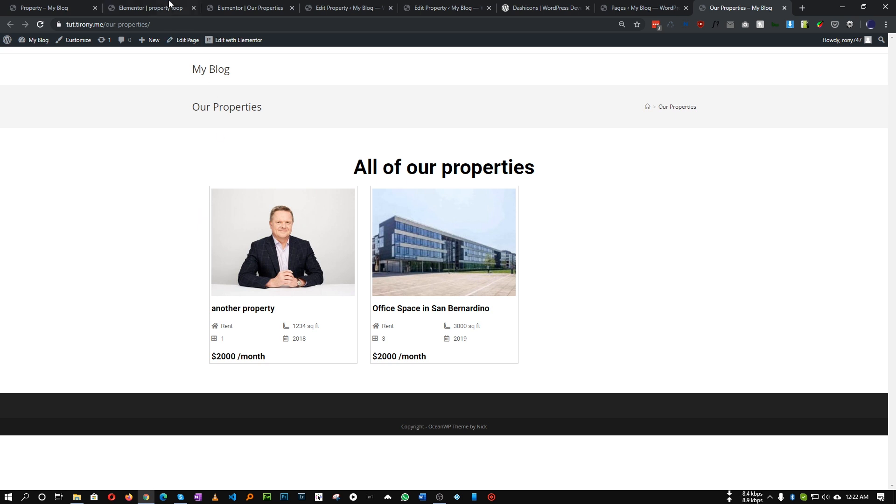
# Step: Examine the search and filter sidebar on the reference Property page
pyautogui.click(149, 5)
pyautogui.click(83, 4)
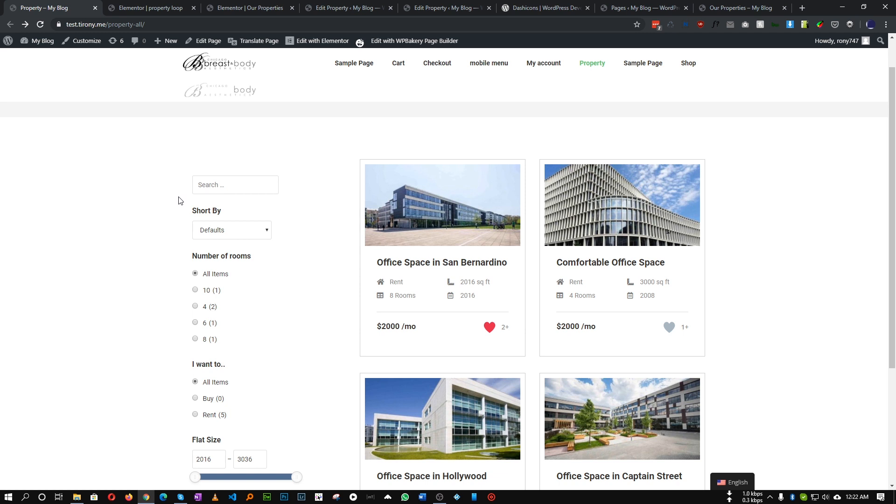
pyautogui.click(202, 184)
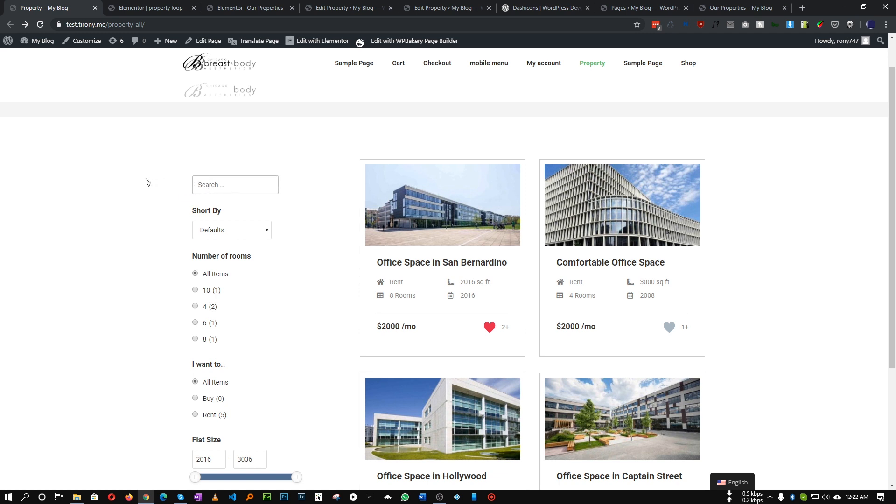